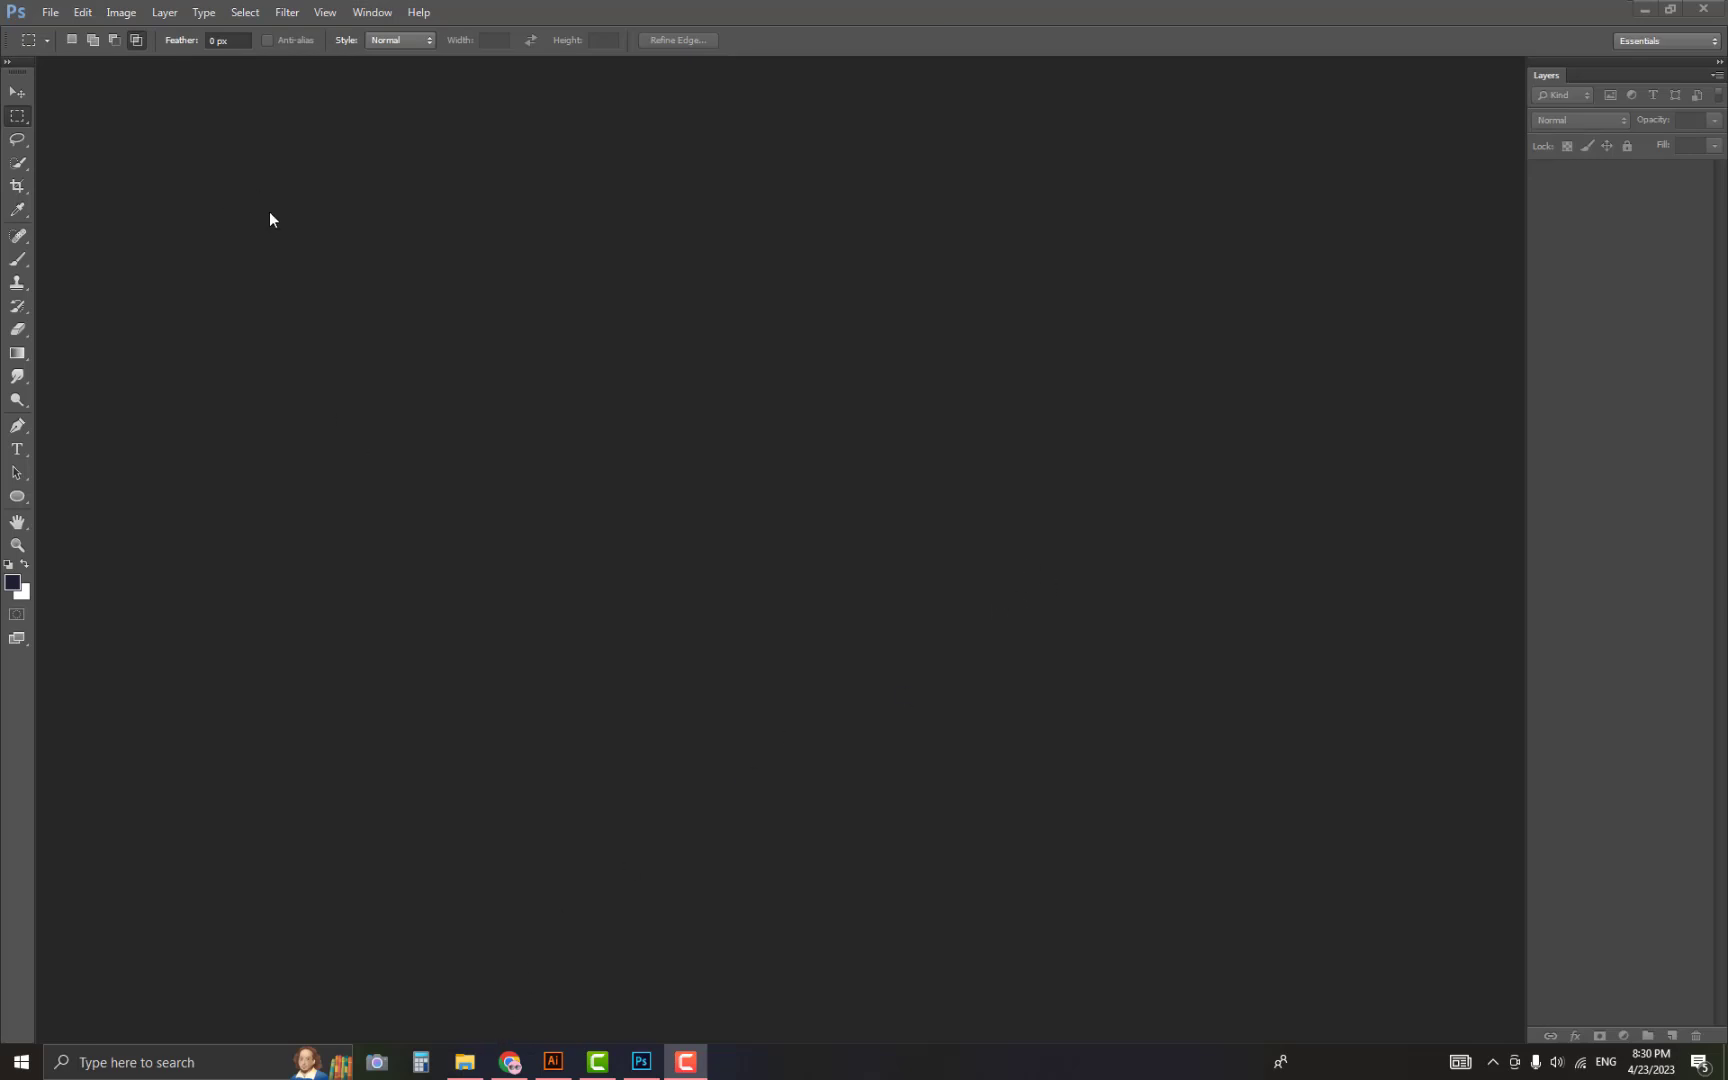
Create a new document with the International Paper preset, A4 size at 300 pixels/inch.
{"action": "left_click", "coordinate": [55, 14]}
{"action": "left_click", "coordinate": [60, 29]}
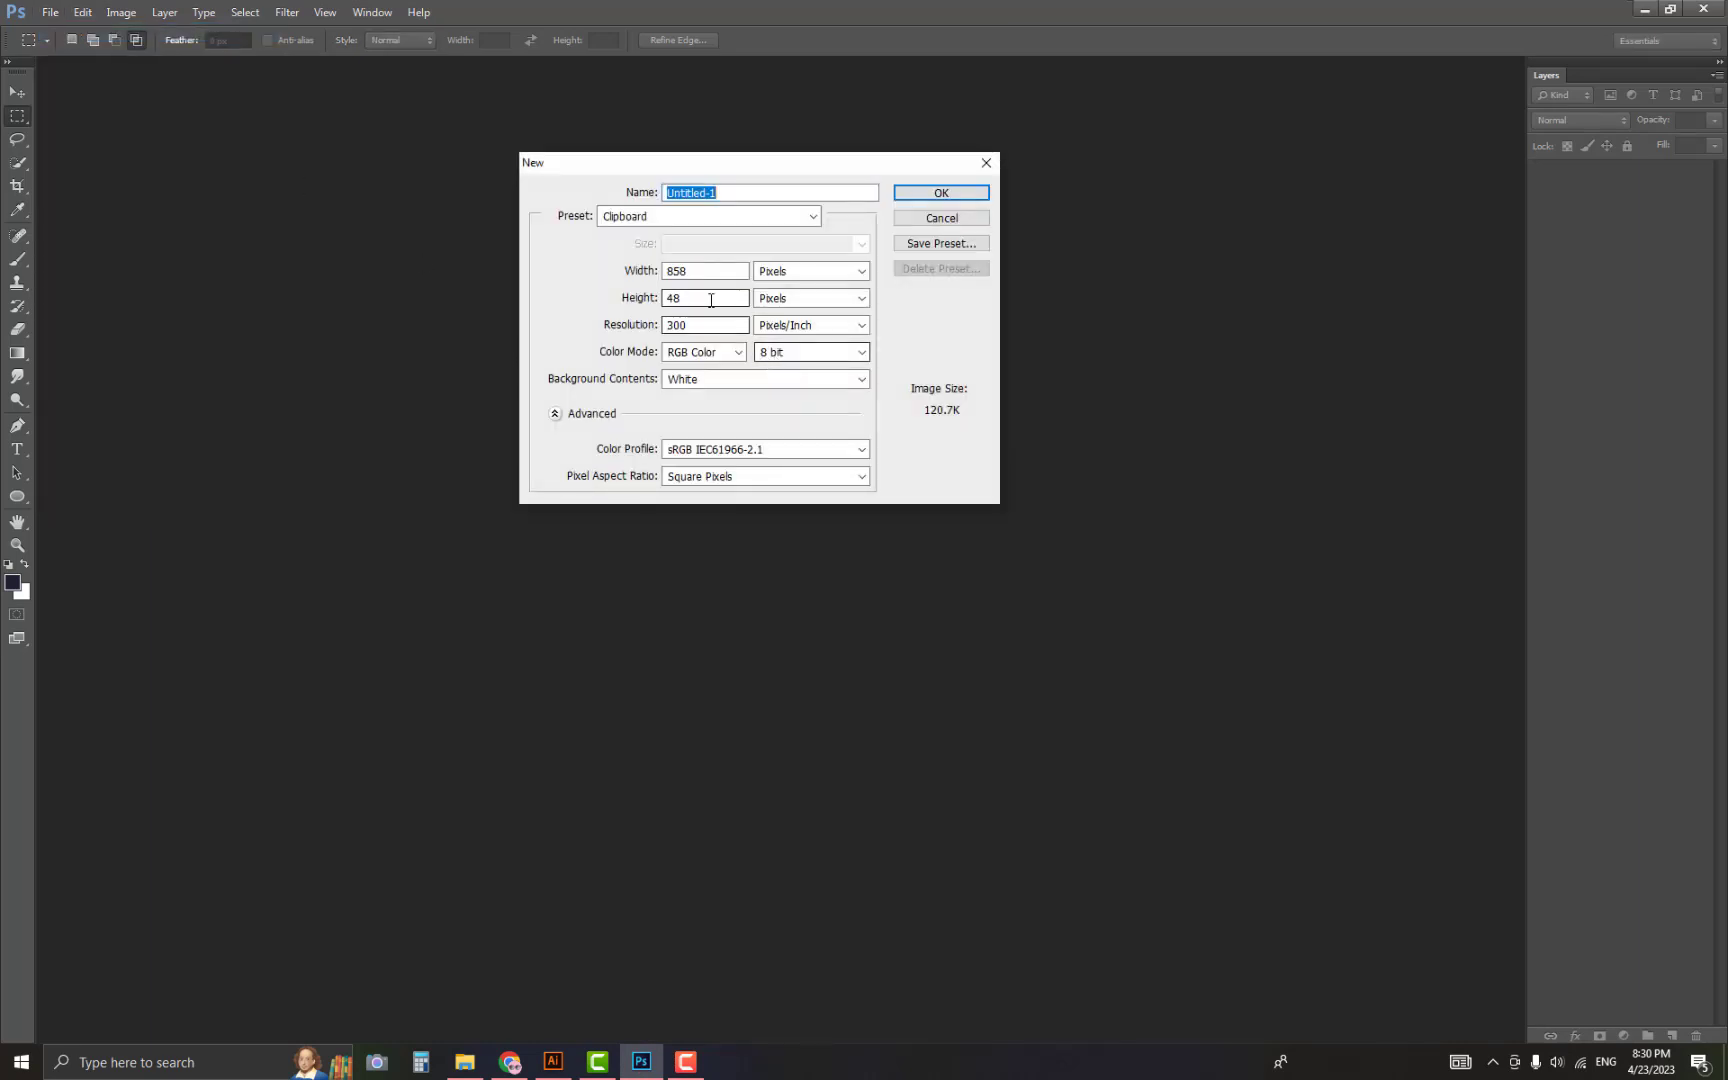
{"action": "left_click", "coordinate": [661, 216]}
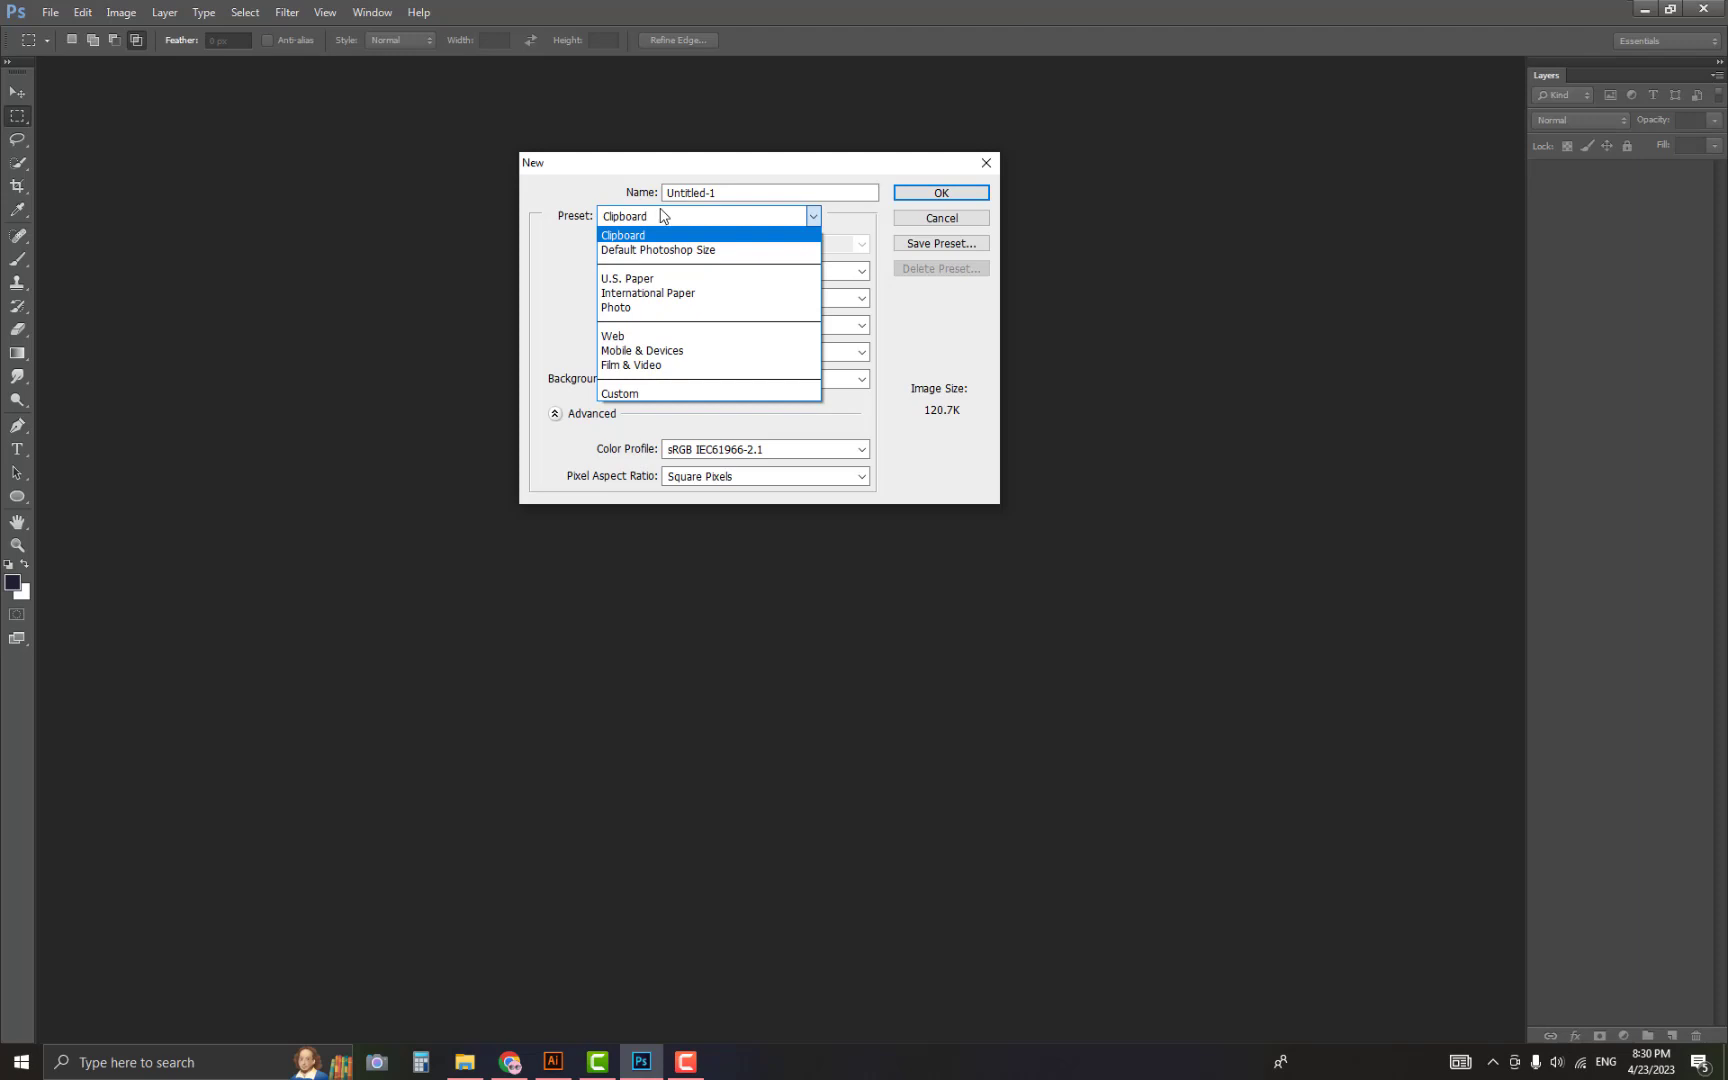
{"action": "left_click", "coordinate": [660, 293]}
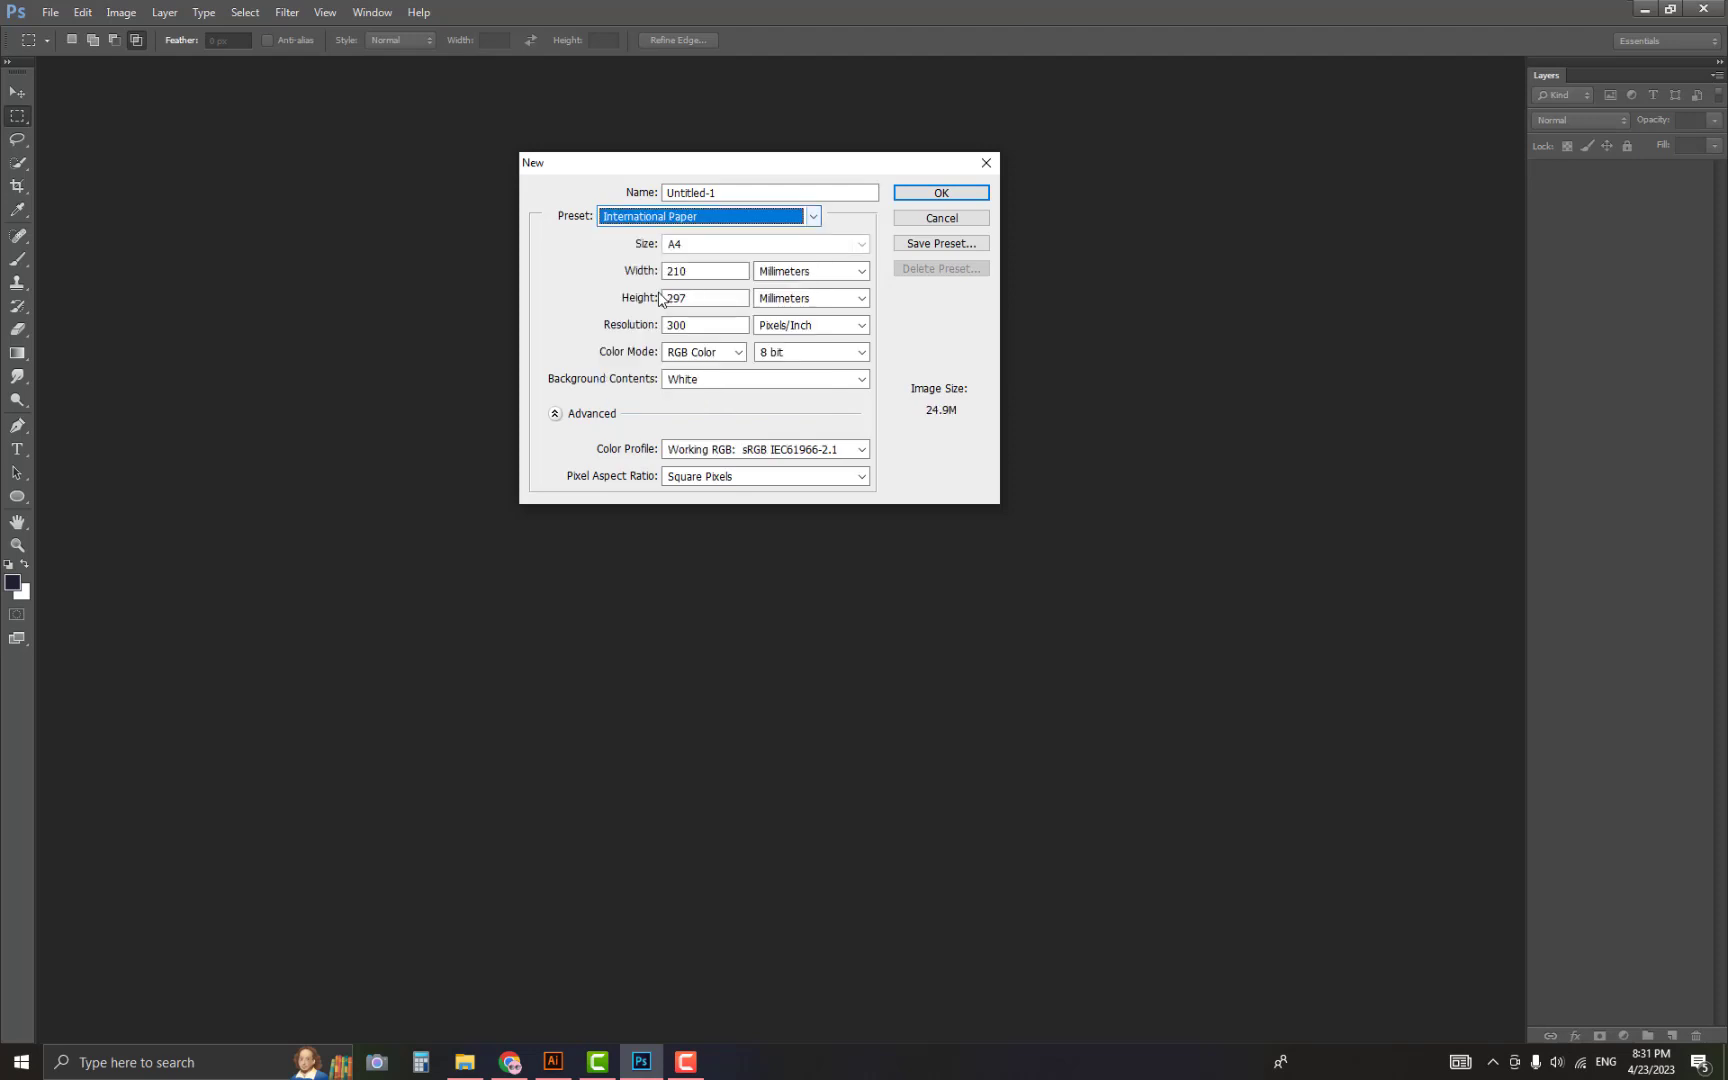
{"action": "double_click", "coordinate": [702, 326]}
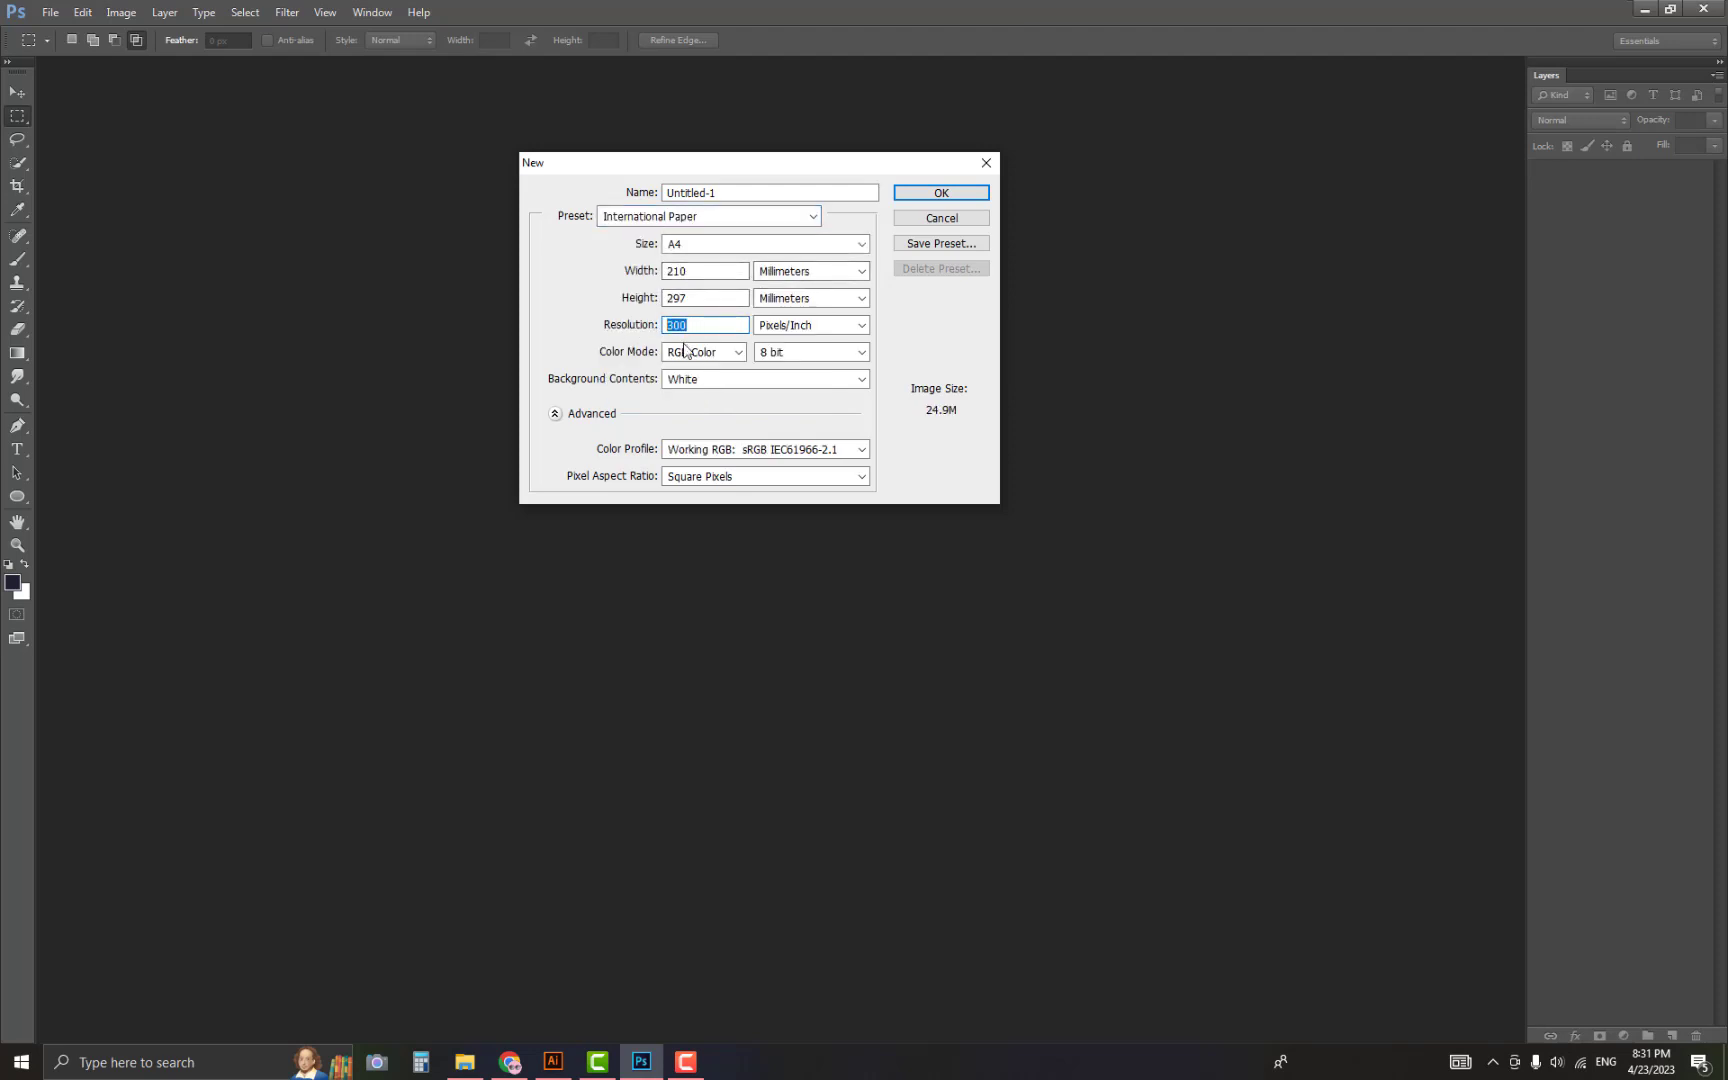
{"action": "left_click", "coordinate": [930, 194]}
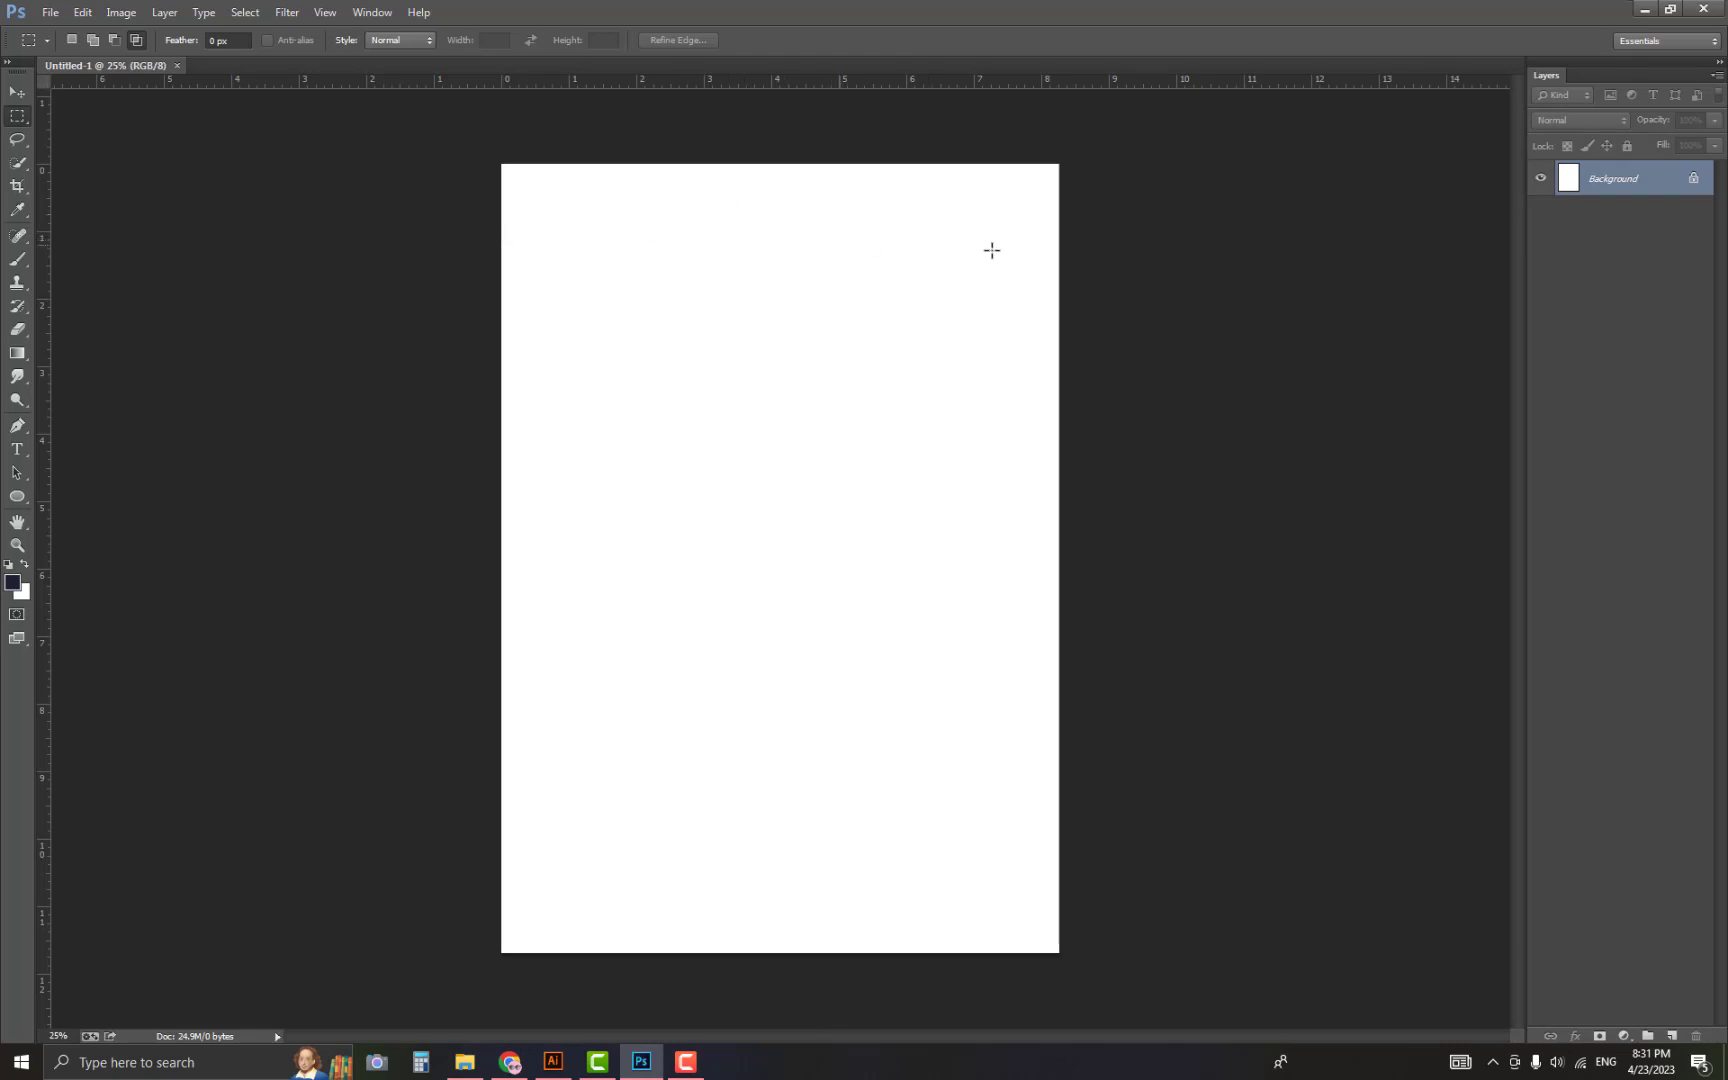
Set up the Rectangle tool to draw shapes with a dark navy fill and no stroke.
{"action": "left_click", "coordinate": [17, 92]}
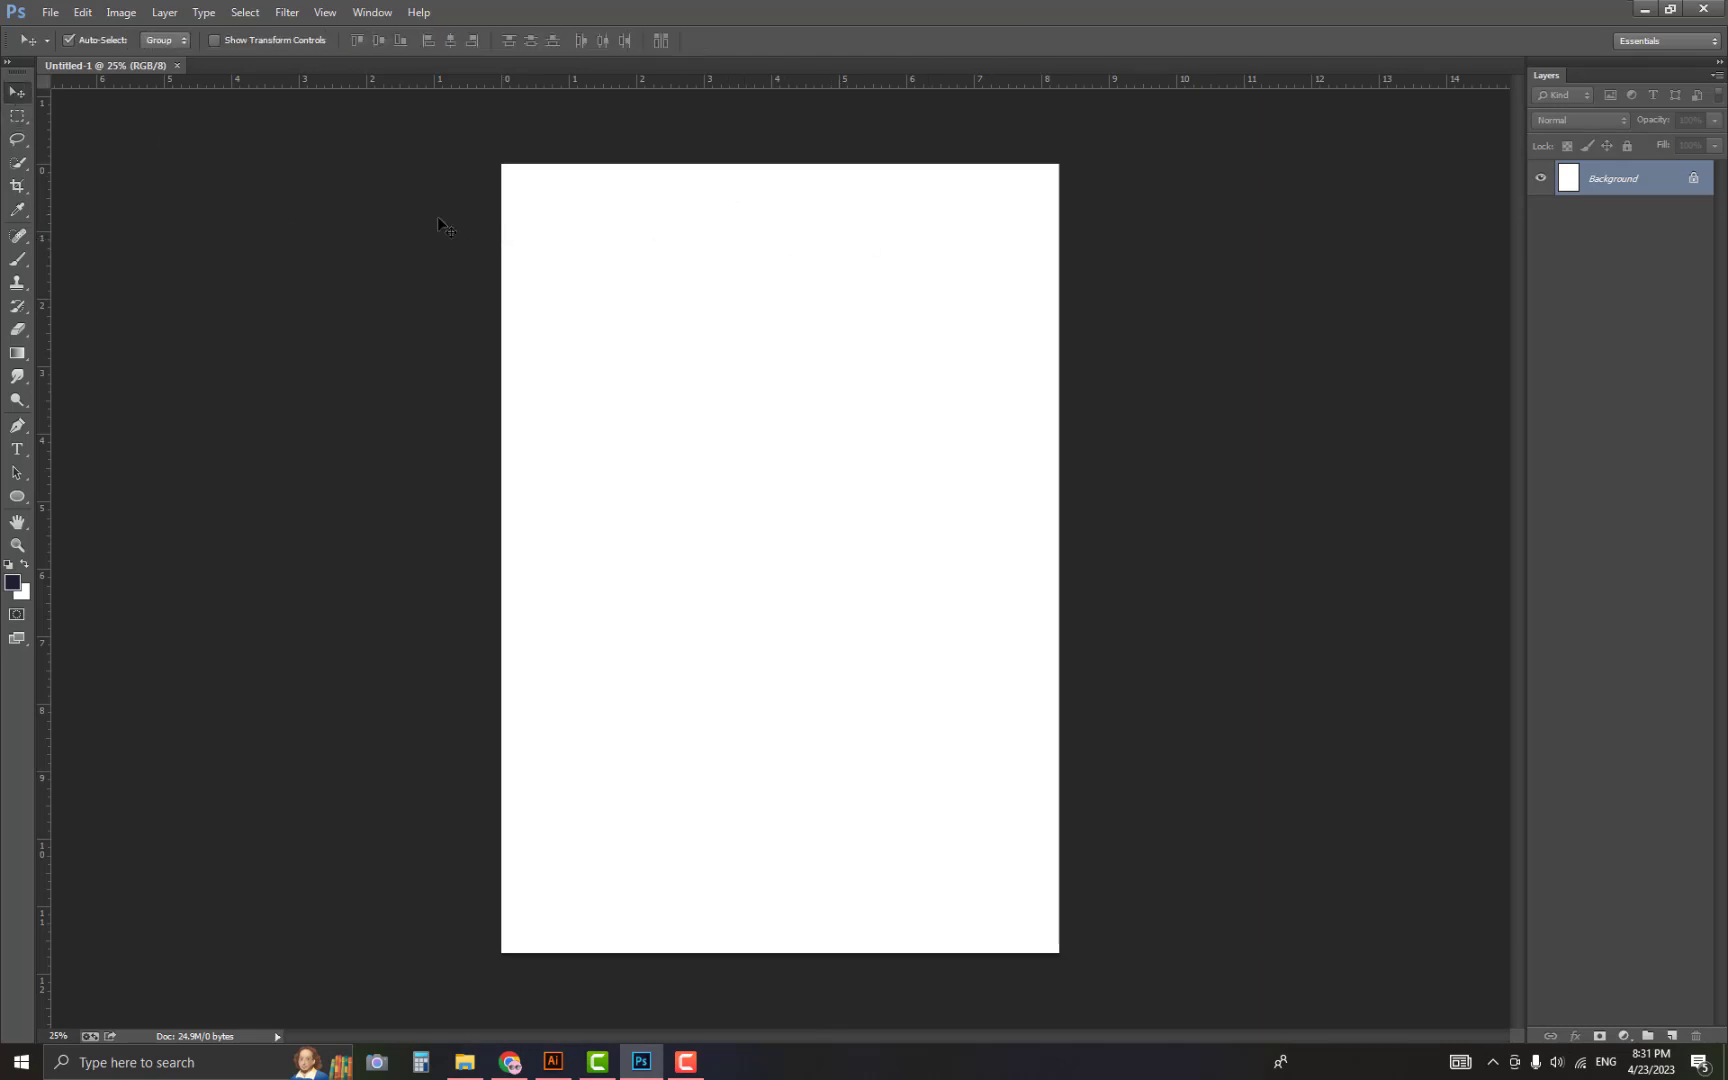
{"action": "scroll", "coordinate": [690, 303], "scroll_direction": "up", "scroll_amount": 1}
{"action": "key", "text": "alt"}
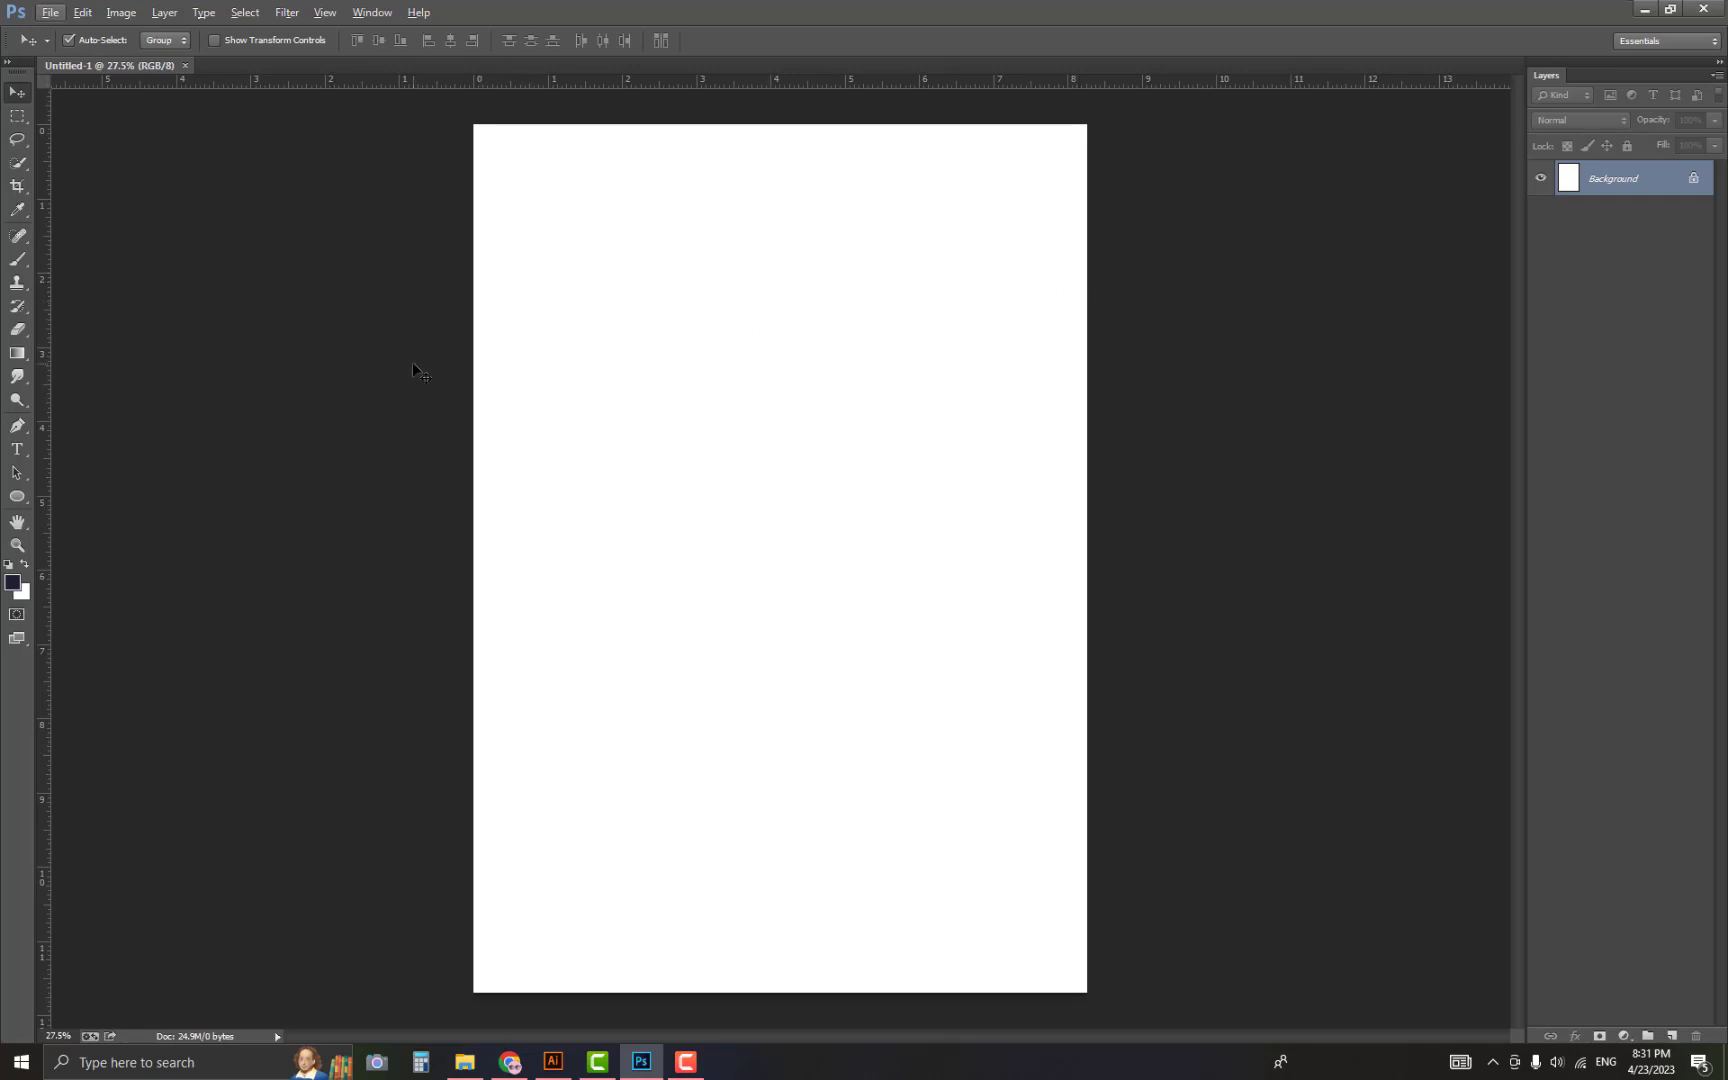
{"action": "left_click", "coordinate": [18, 498]}
{"action": "left_click", "coordinate": [76, 494]}
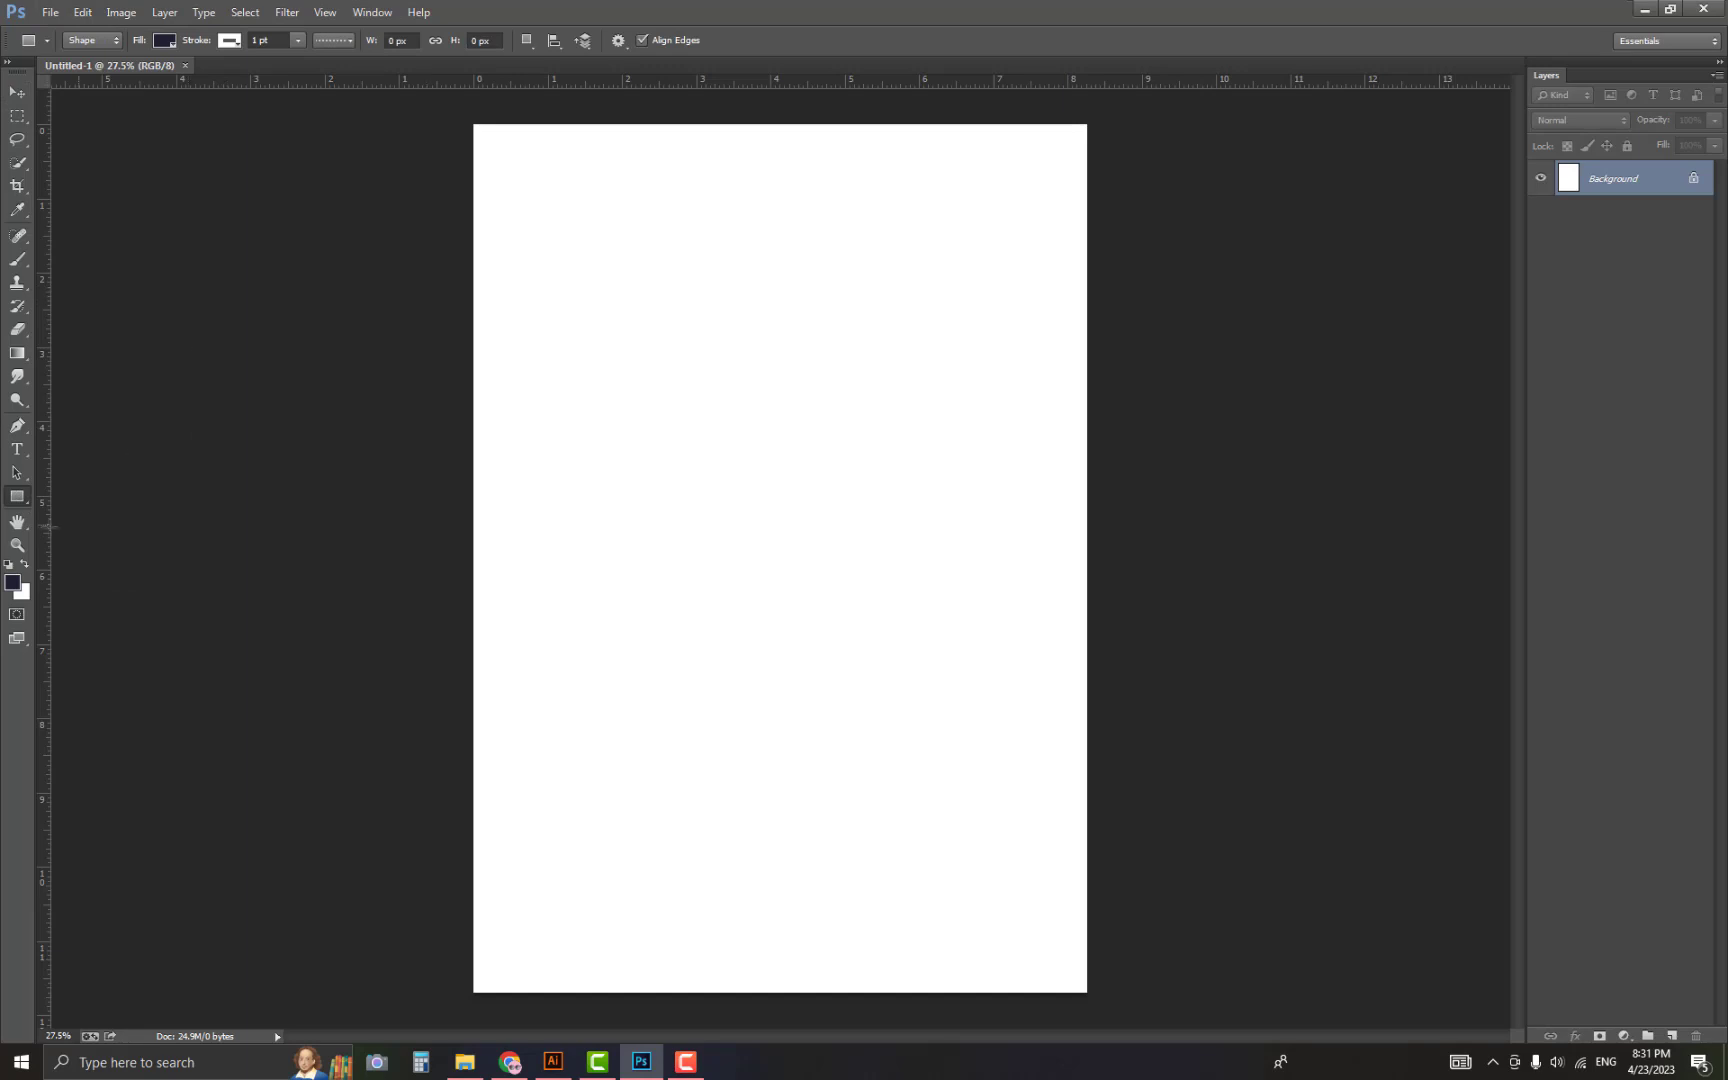
{"action": "right_click", "coordinate": [20, 507]}
{"action": "left_click", "coordinate": [94, 498]}
{"action": "left_click", "coordinate": [229, 42]}
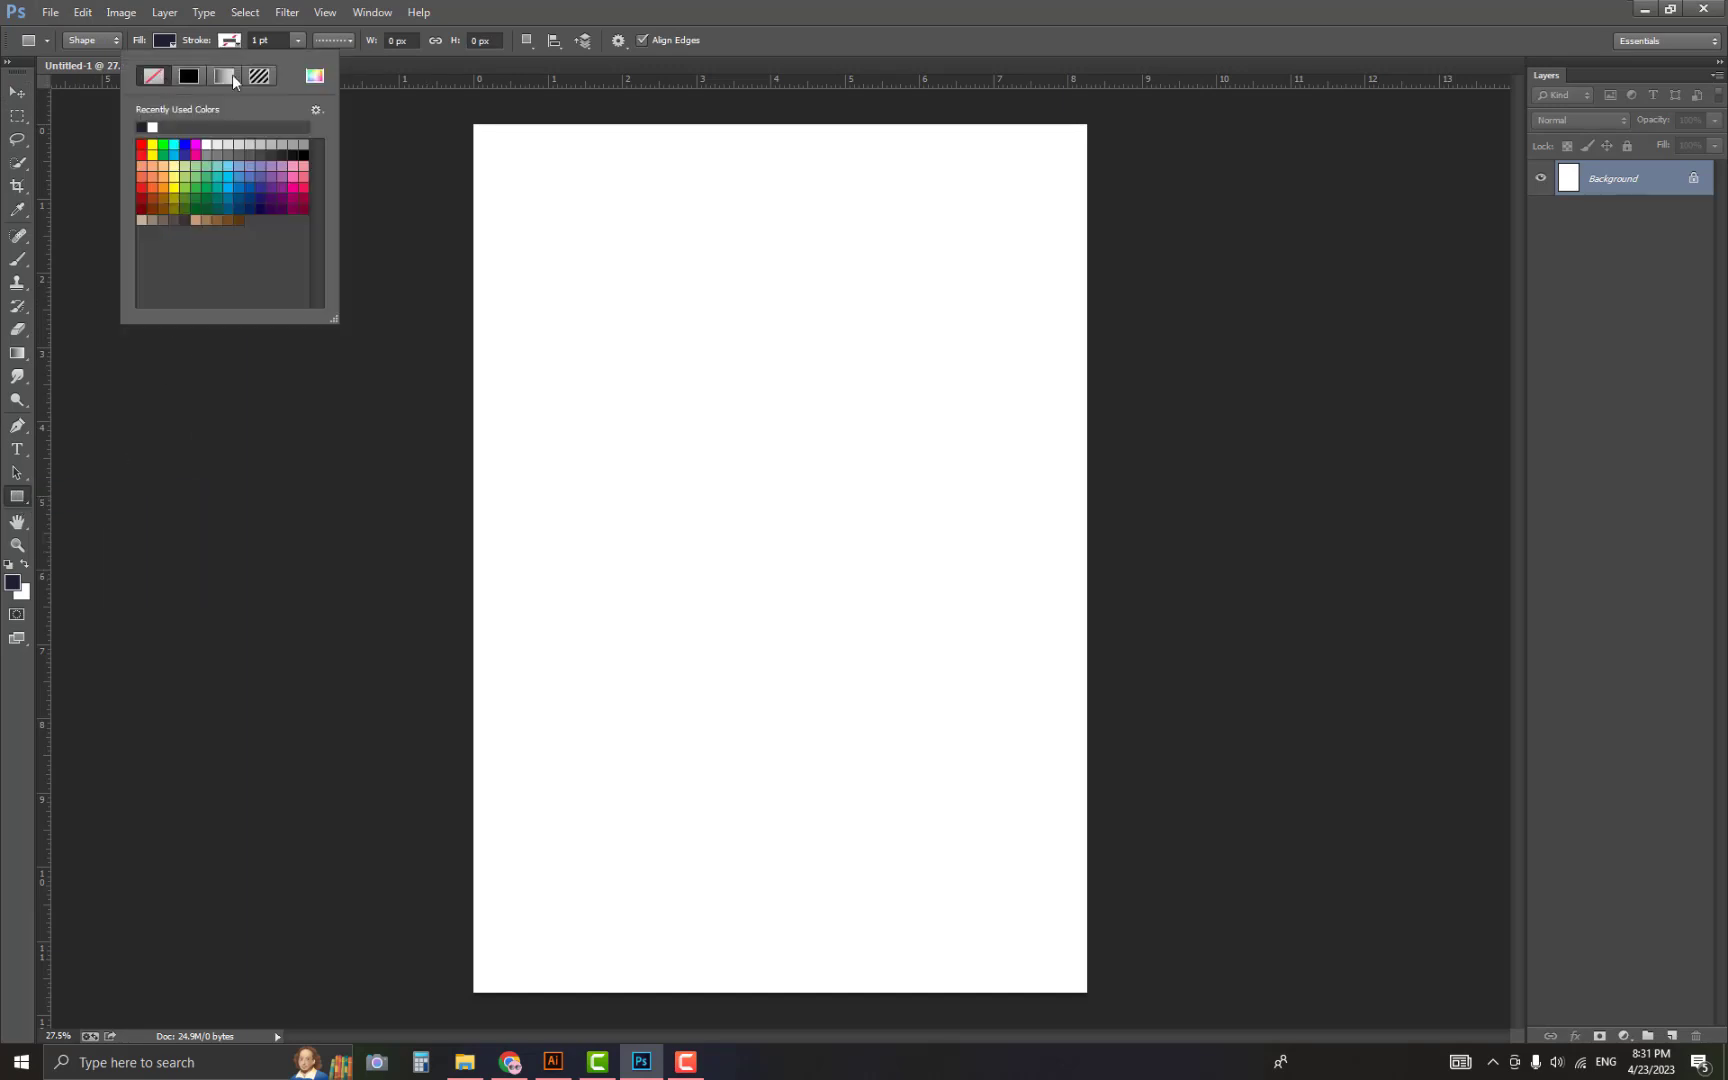
{"action": "left_click", "coordinate": [481, 7]}
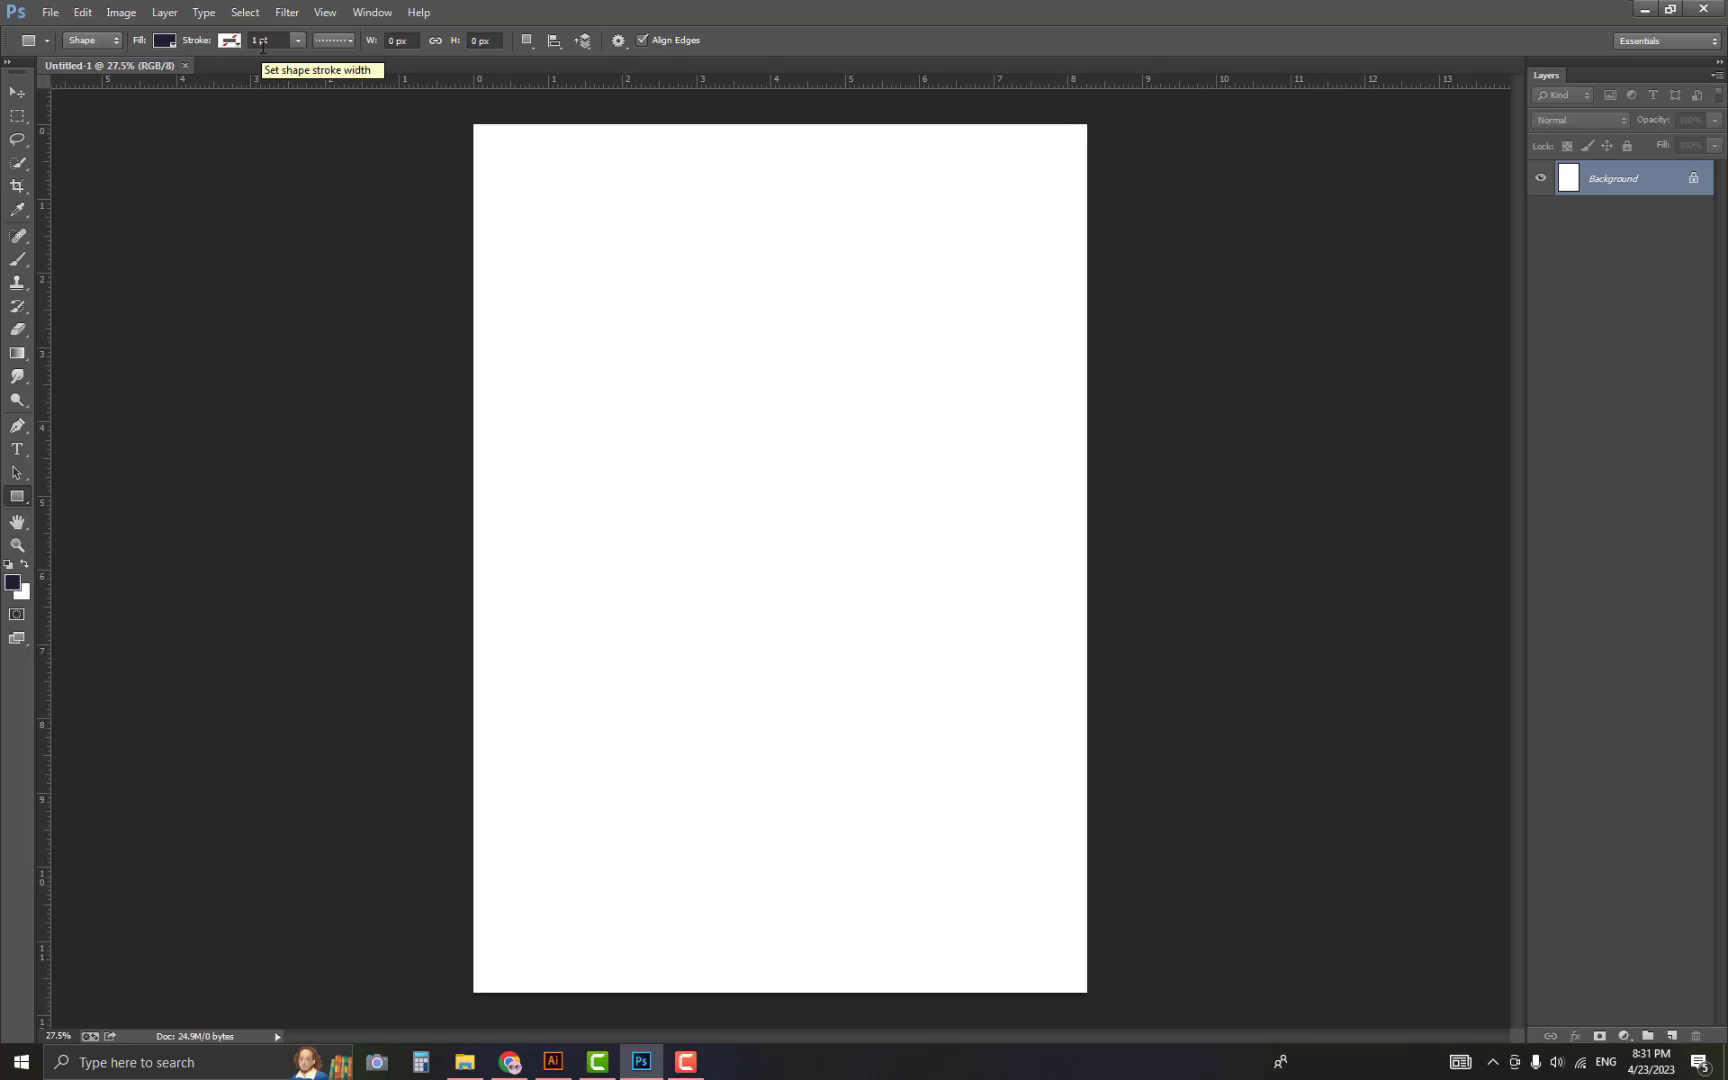
Draw a narrow vertical rectangle about 219 by 1044 px at the page's upper-left corner.
{"action": "right_click", "coordinate": [18, 498]}
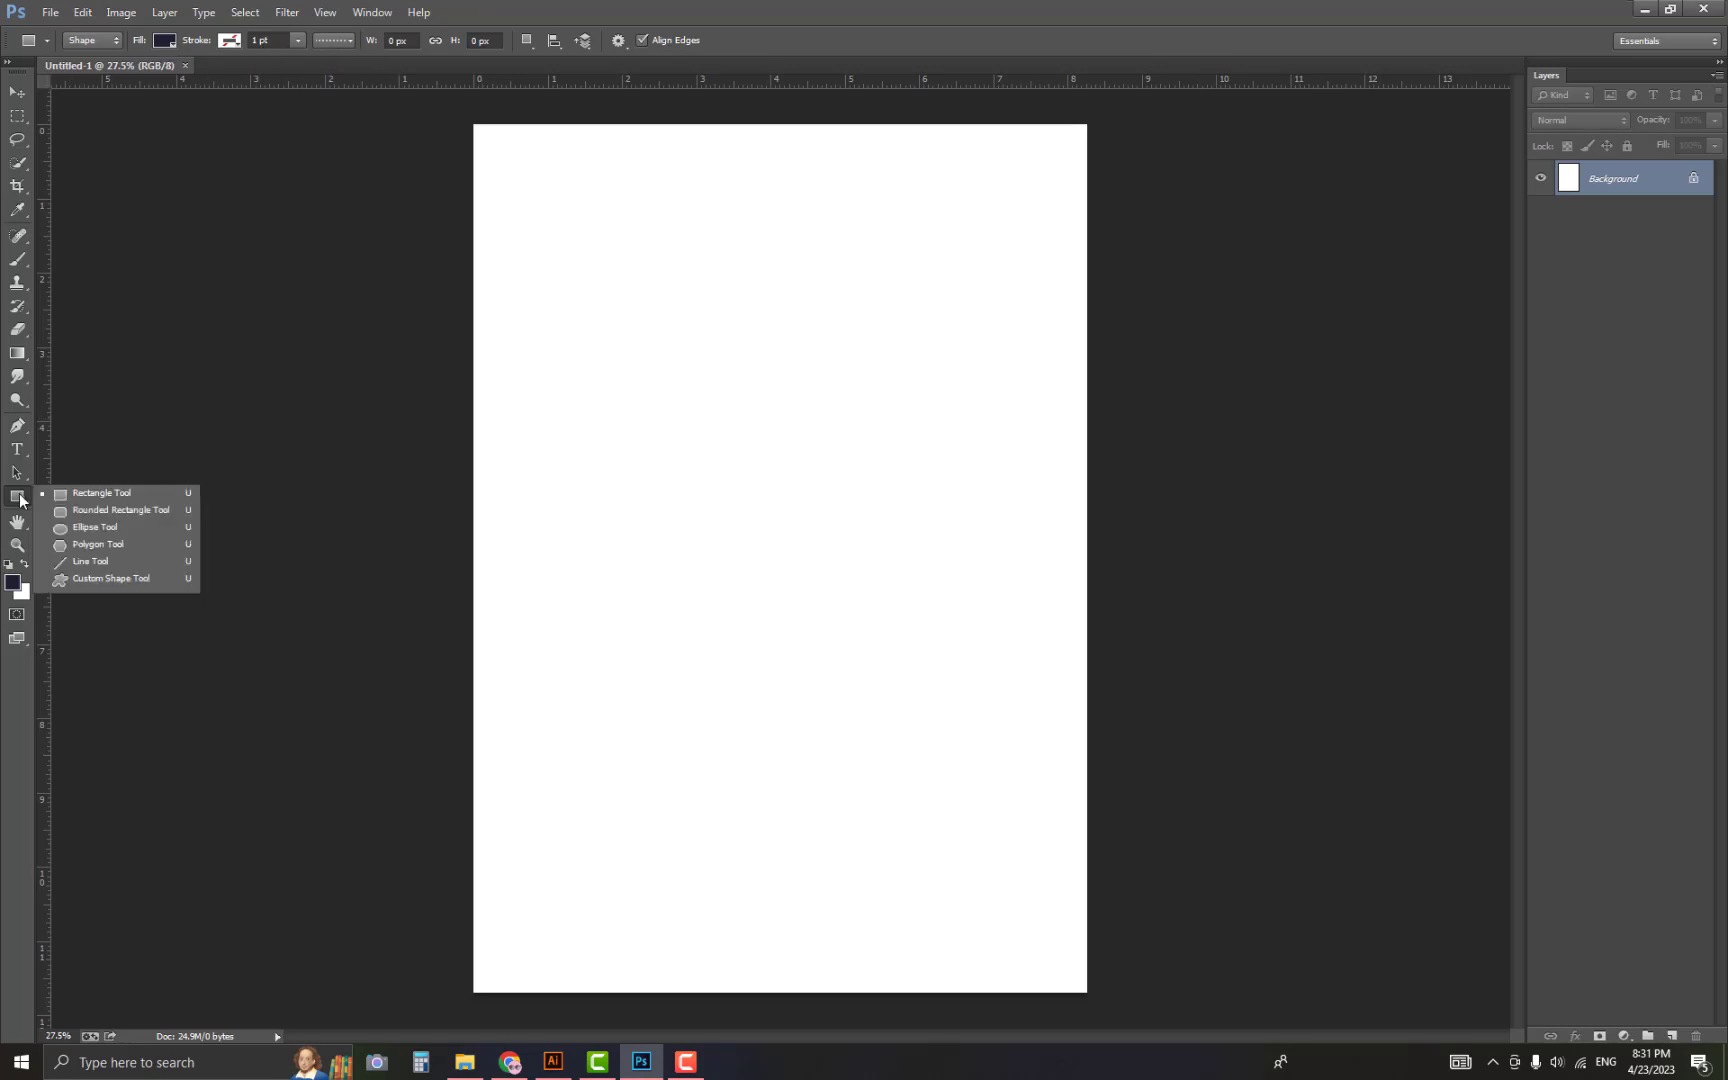
{"action": "left_click", "coordinate": [80, 494]}
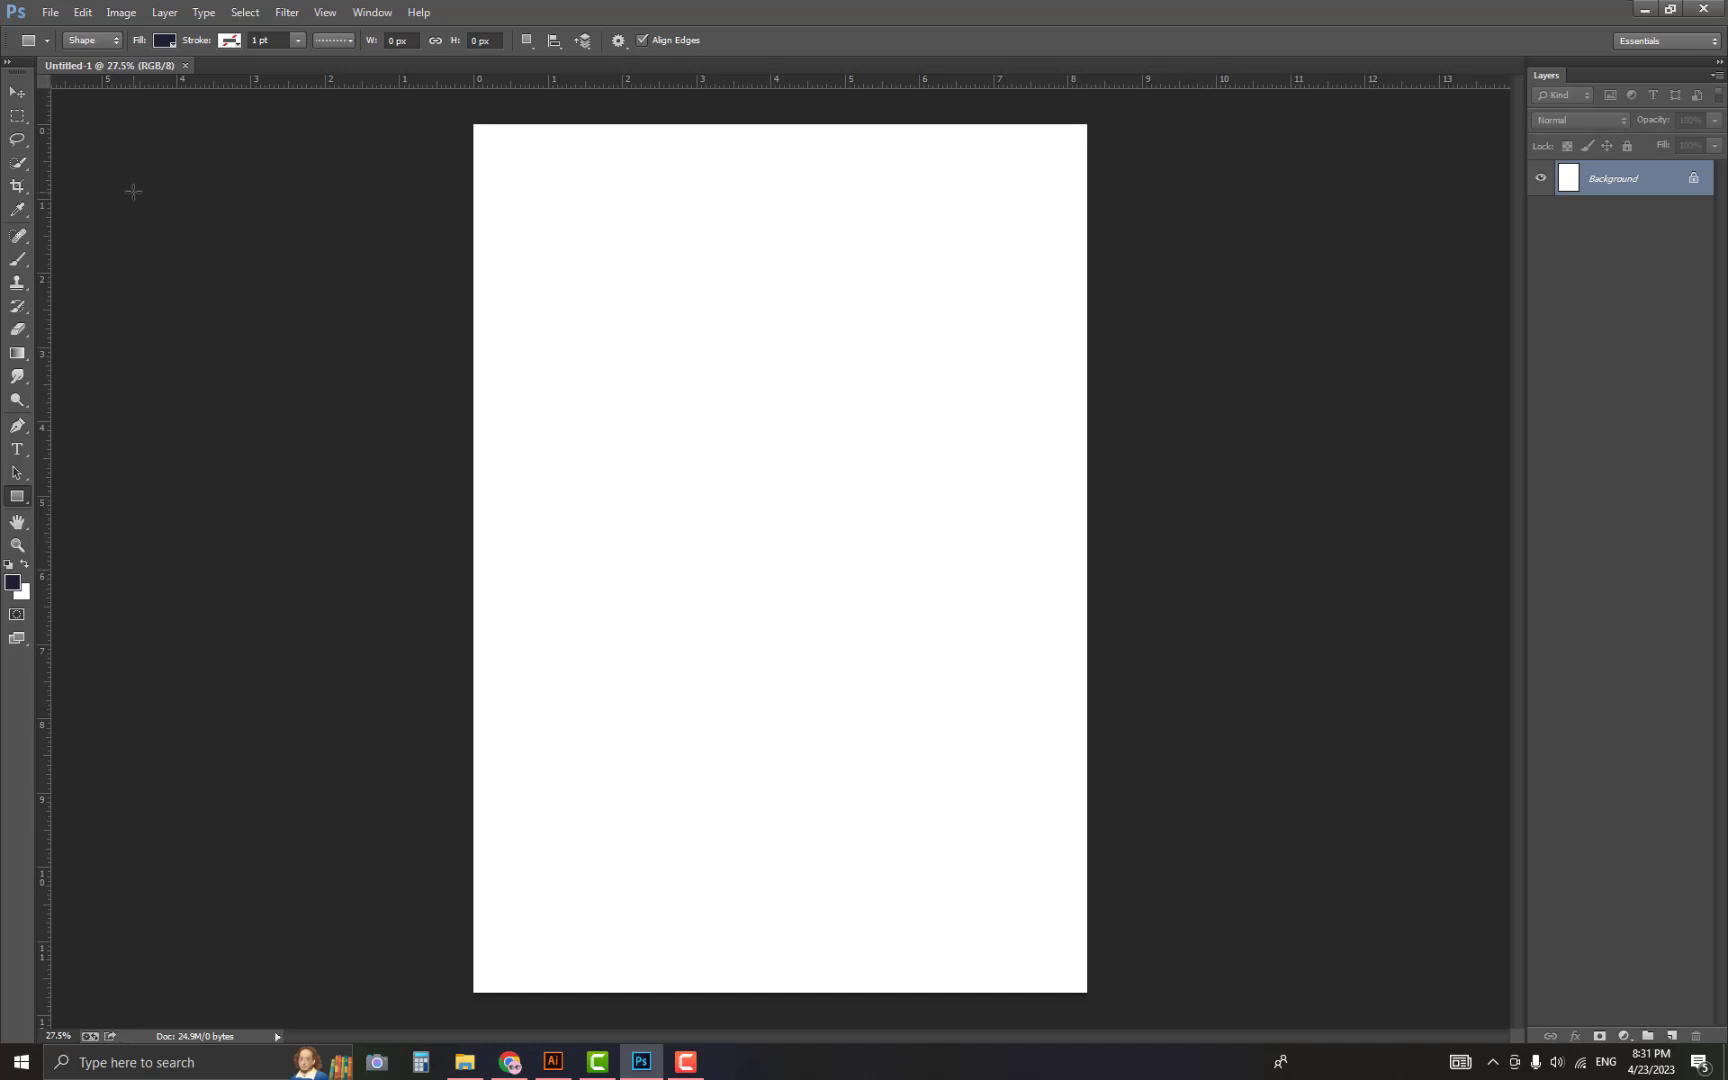
{"action": "left_click", "coordinate": [108, 42]}
{"action": "left_click_drag", "start_coordinate": [476, 127], "coordinate": [531, 384]}
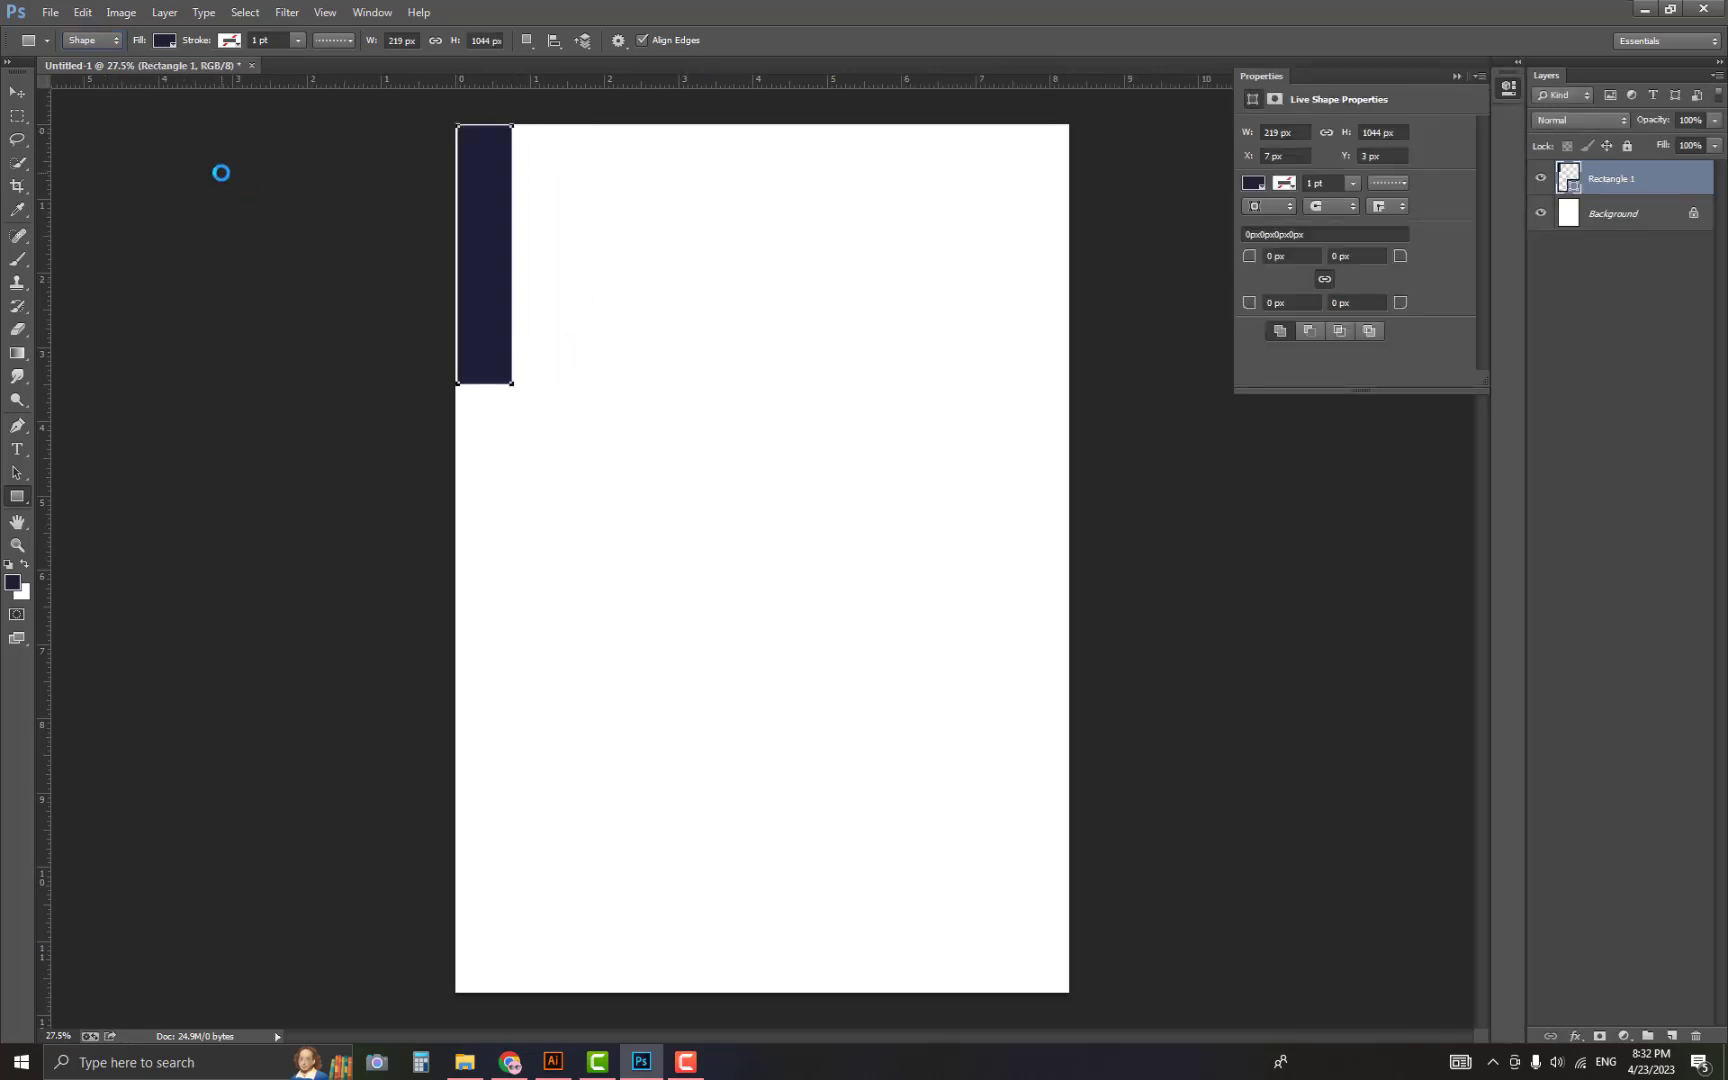
Move the rectangle flush into the page's upper-left corner at X 0 px, Y 0 px.
{"action": "left_click", "coordinate": [19, 96]}
{"action": "left_click", "coordinate": [338, 225]}
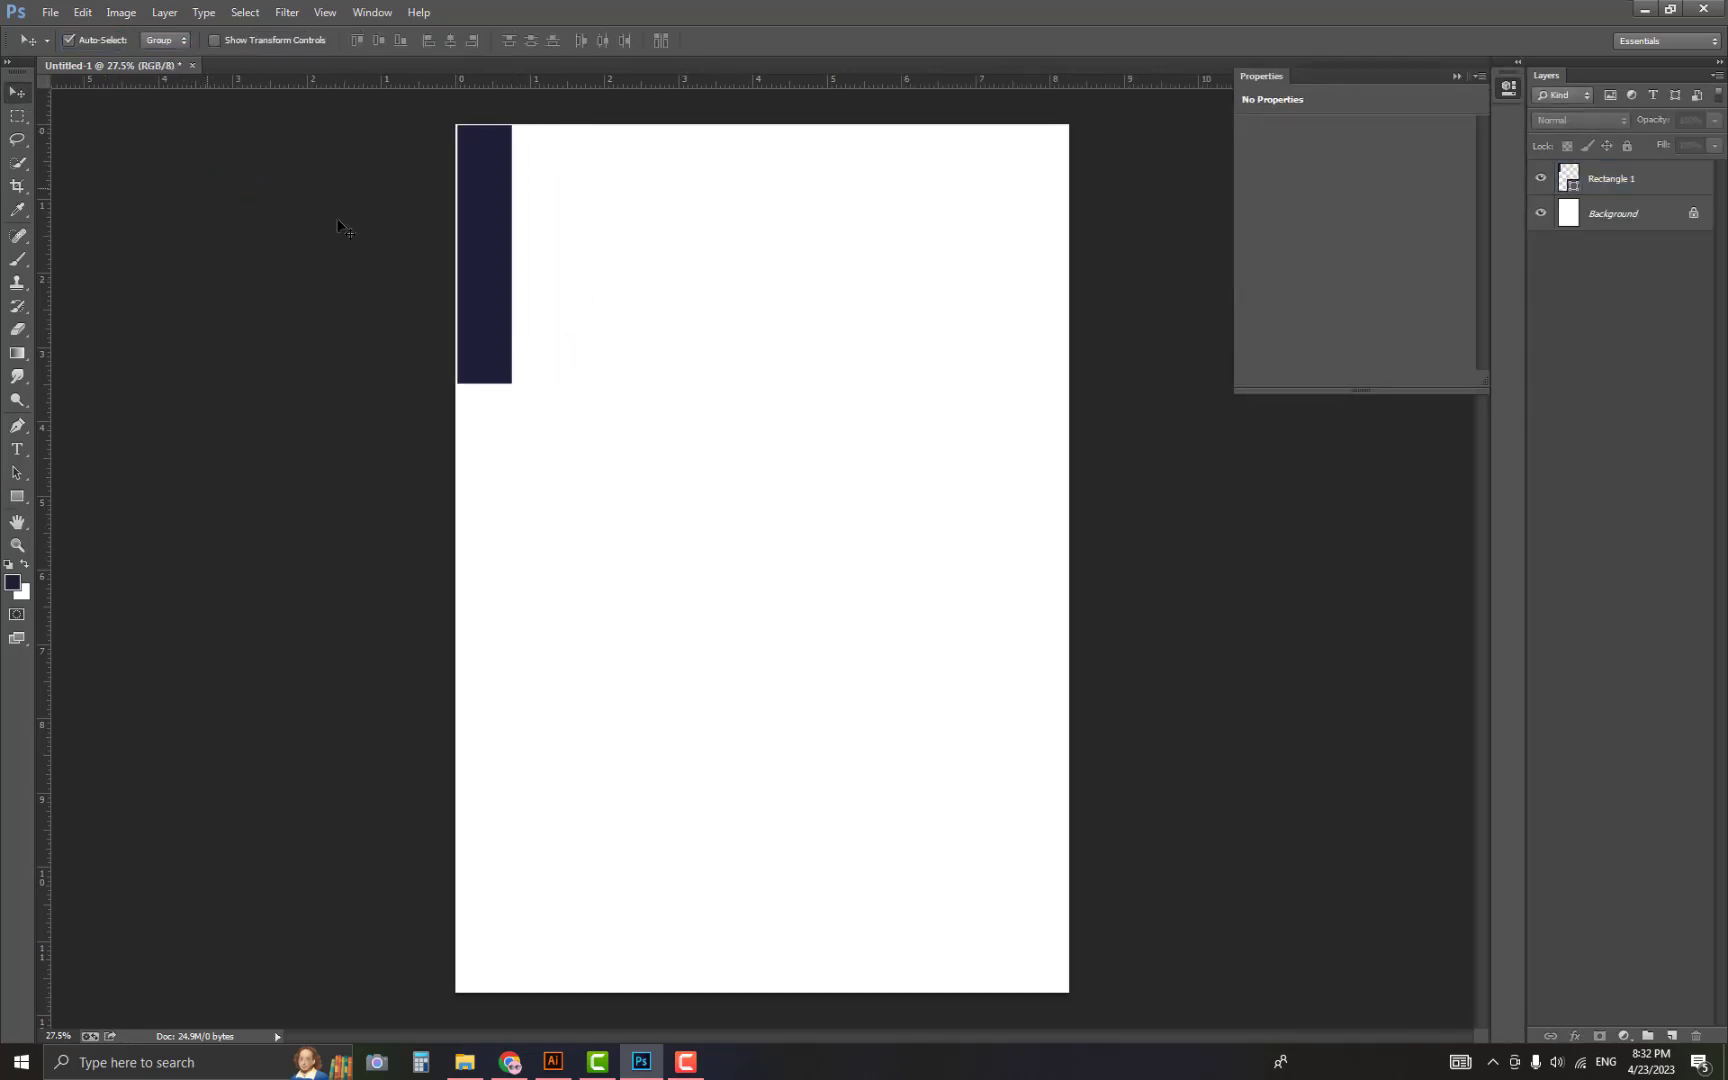
{"action": "left_click", "coordinate": [487, 178]}
{"action": "left_click_drag", "start_coordinate": [485, 176], "coordinate": [482, 167]}
{"action": "scroll", "coordinate": [572, 219], "scroll_direction": "up", "scroll_amount": 1}
{"action": "left_click_drag", "start_coordinate": [568, 219], "coordinate": [596, 285]}
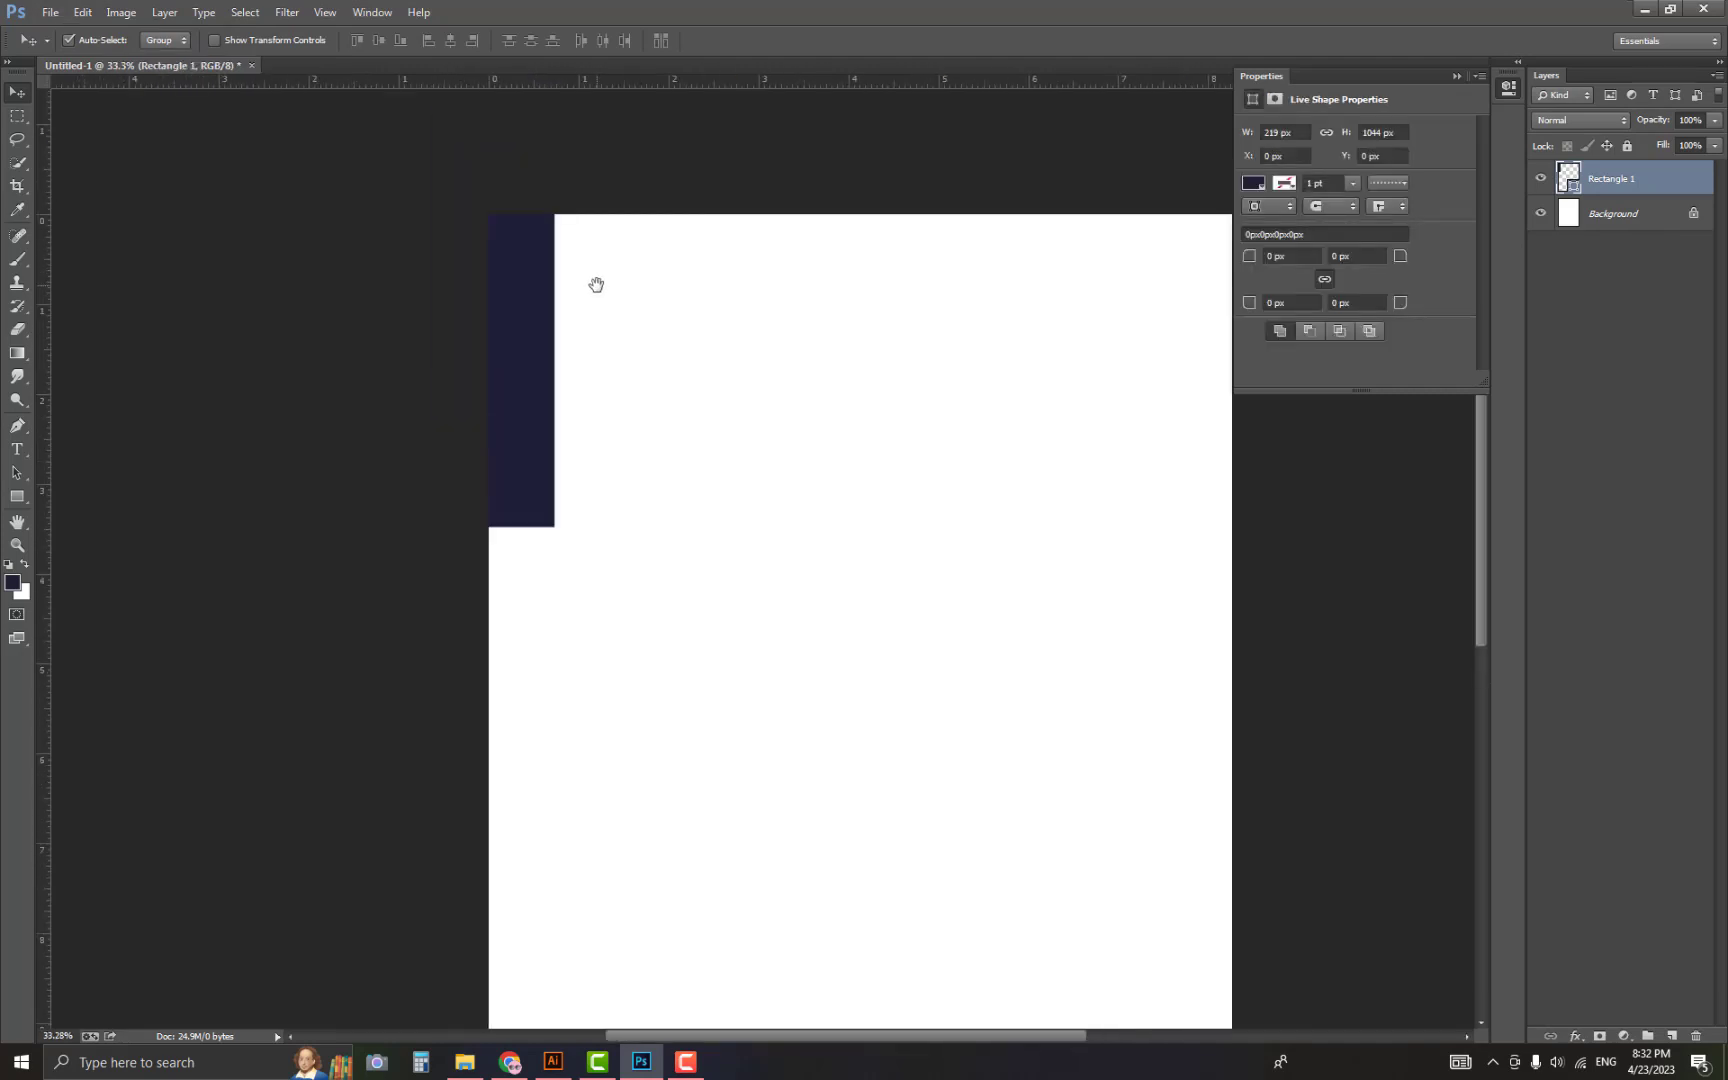
Check the snapping options for layers and document bounds, and test snapping with the rectangle at the page corner.
{"action": "left_click", "coordinate": [325, 12]}
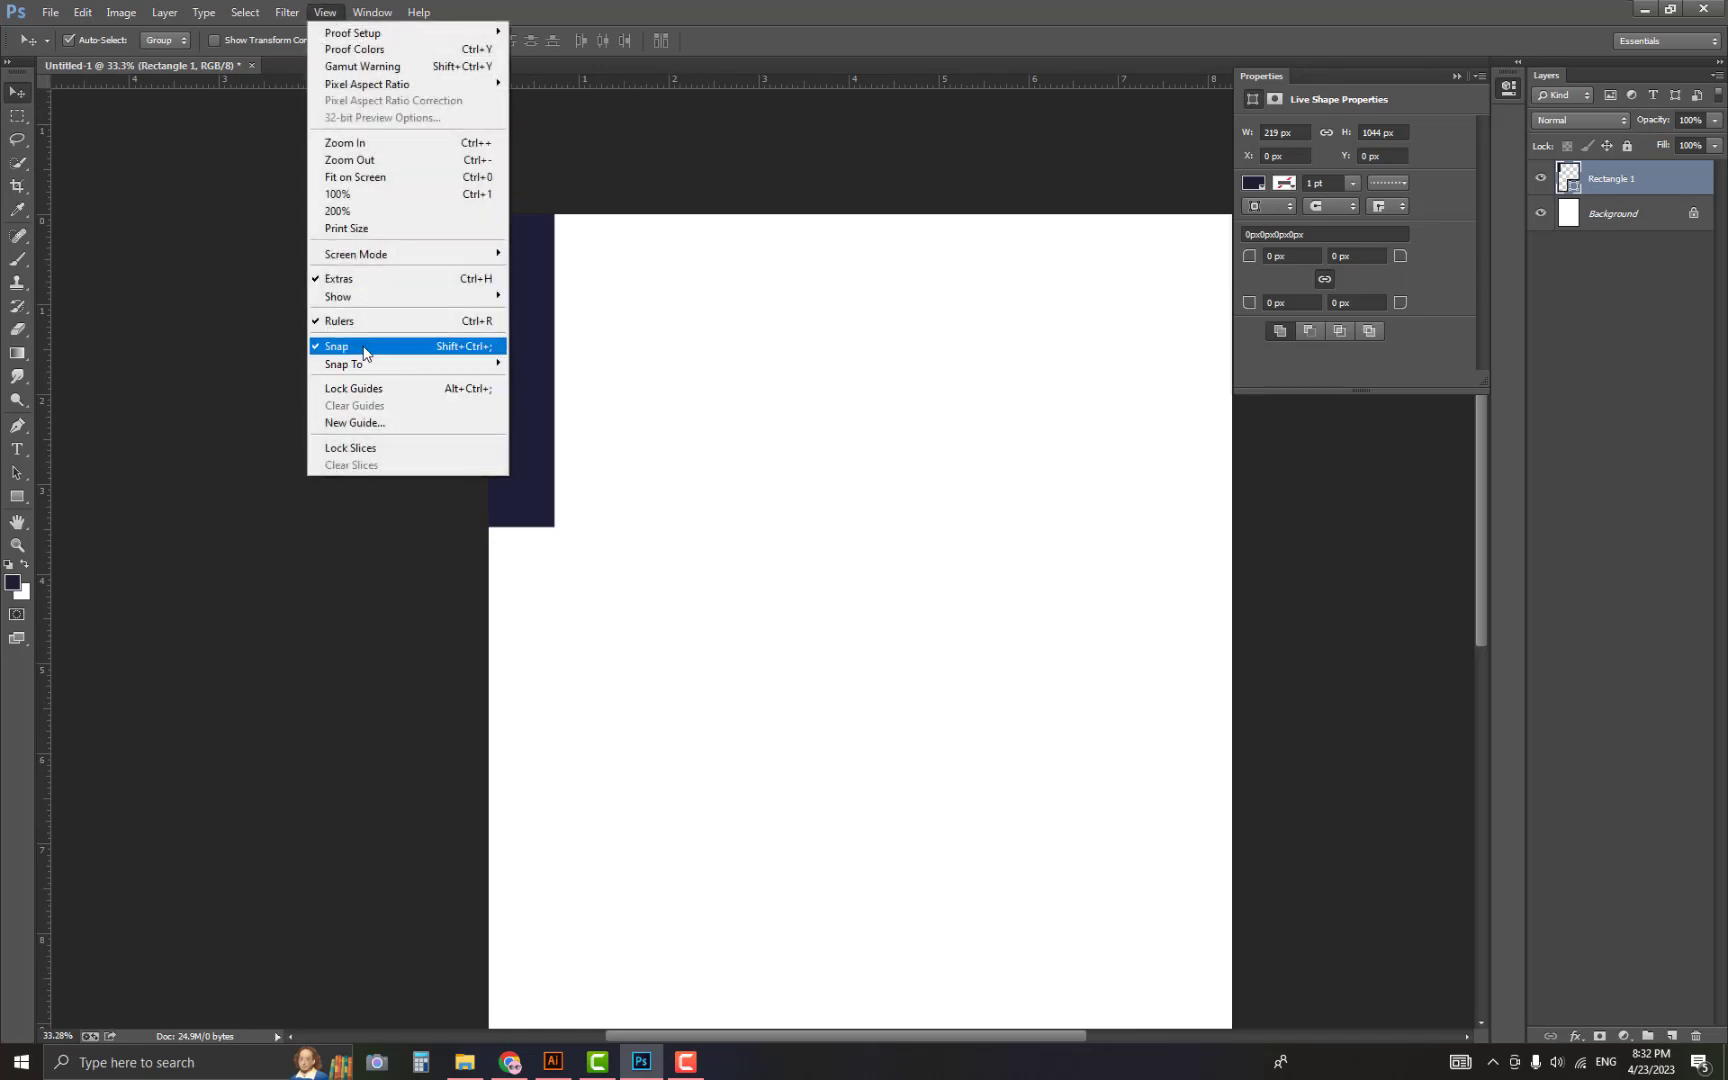
{"action": "mouse_move", "coordinate": [376, 364]}
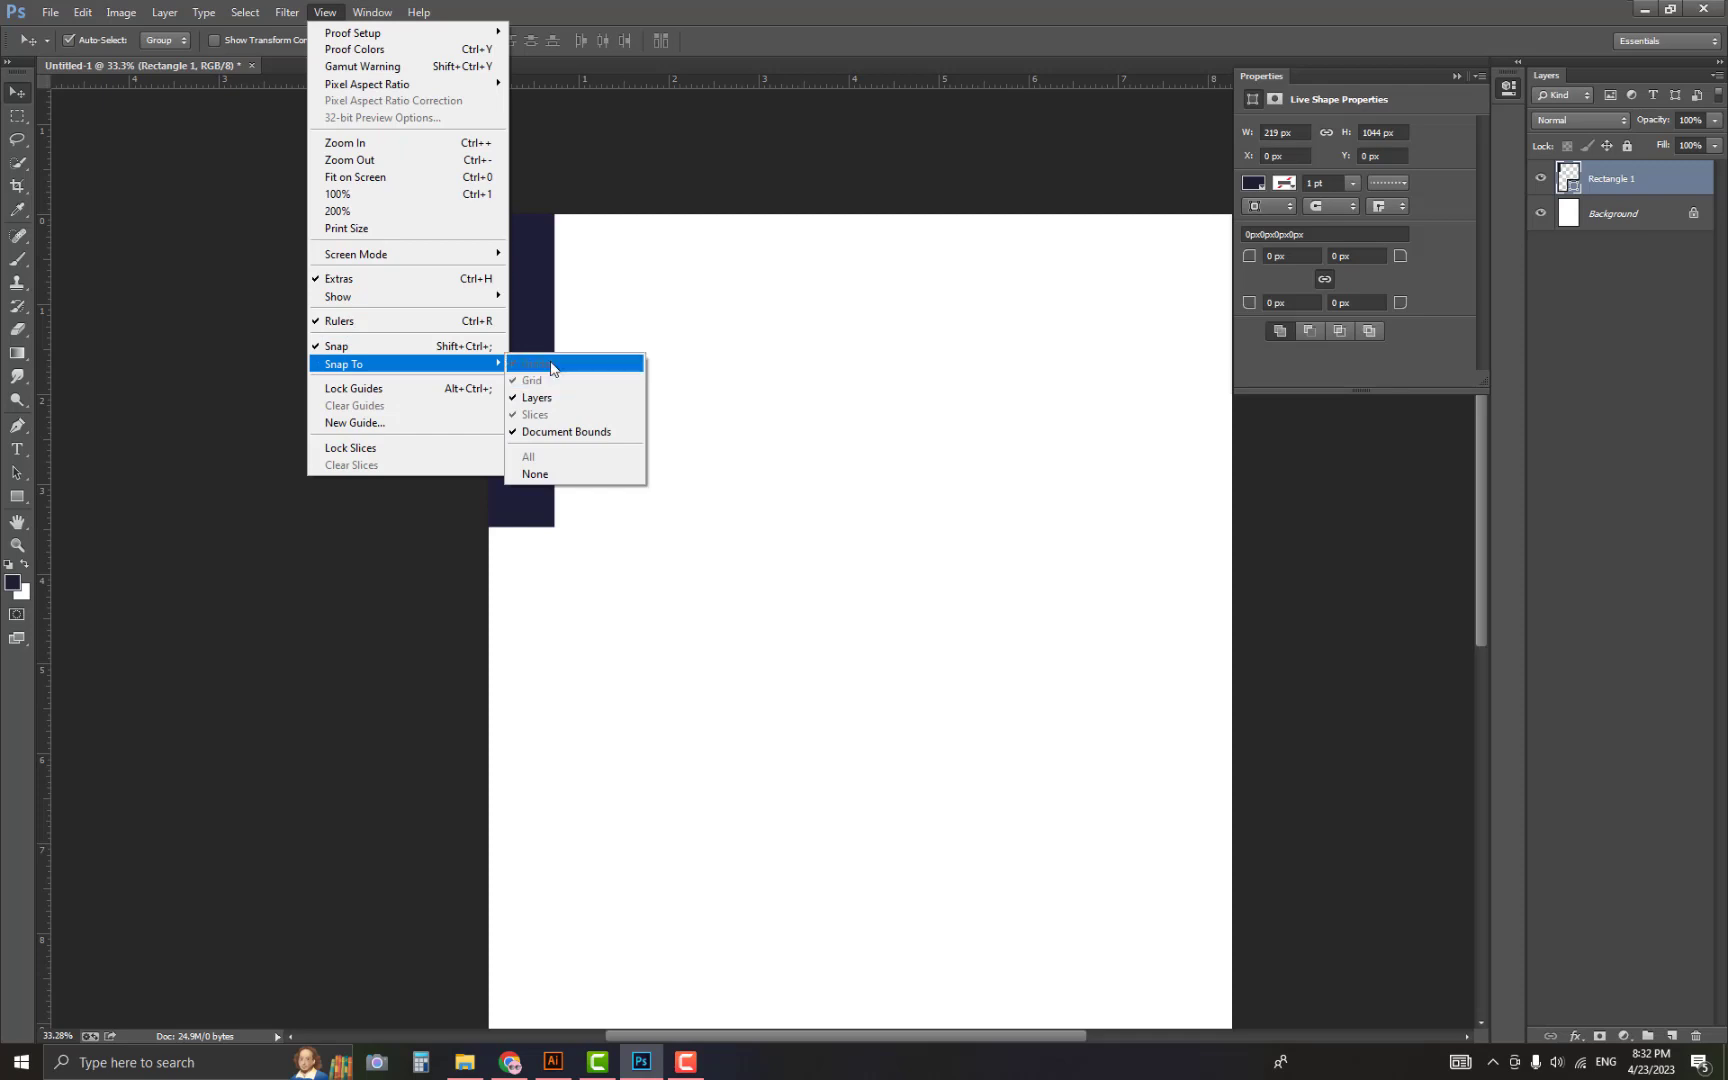
{"action": "left_click", "coordinate": [565, 432]}
{"action": "mouse_move", "coordinate": [527, 316]}
{"action": "left_mouse_down"}
{"action": "mouse_move", "coordinate": [563, 312]}
{"action": "mouse_move", "coordinate": [525, 285]}
{"action": "mouse_move", "coordinate": [527, 310]}
{"action": "mouse_move", "coordinate": [563, 312]}
{"action": "mouse_move", "coordinate": [526, 306]}
{"action": "left_mouse_up"}
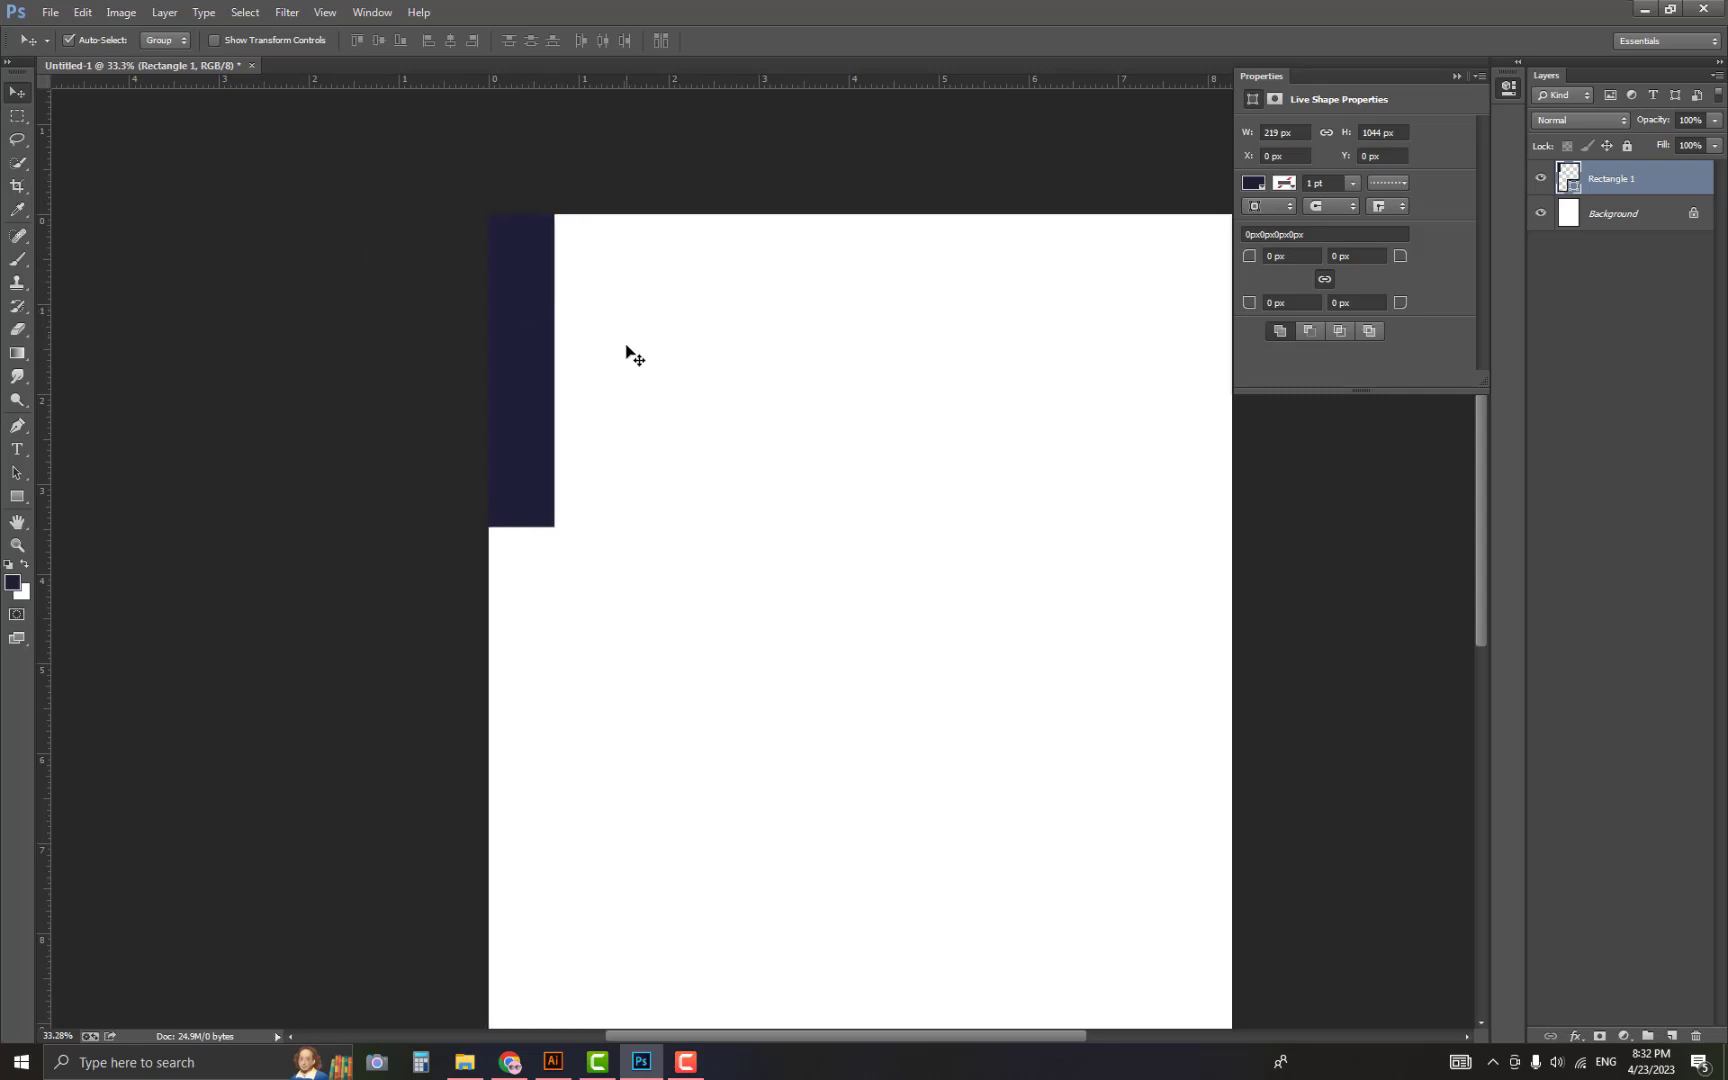
Show transform controls and stretch the rectangle down to the full page height of 3508 px.
{"action": "key", "text": "ctrl+minus"}
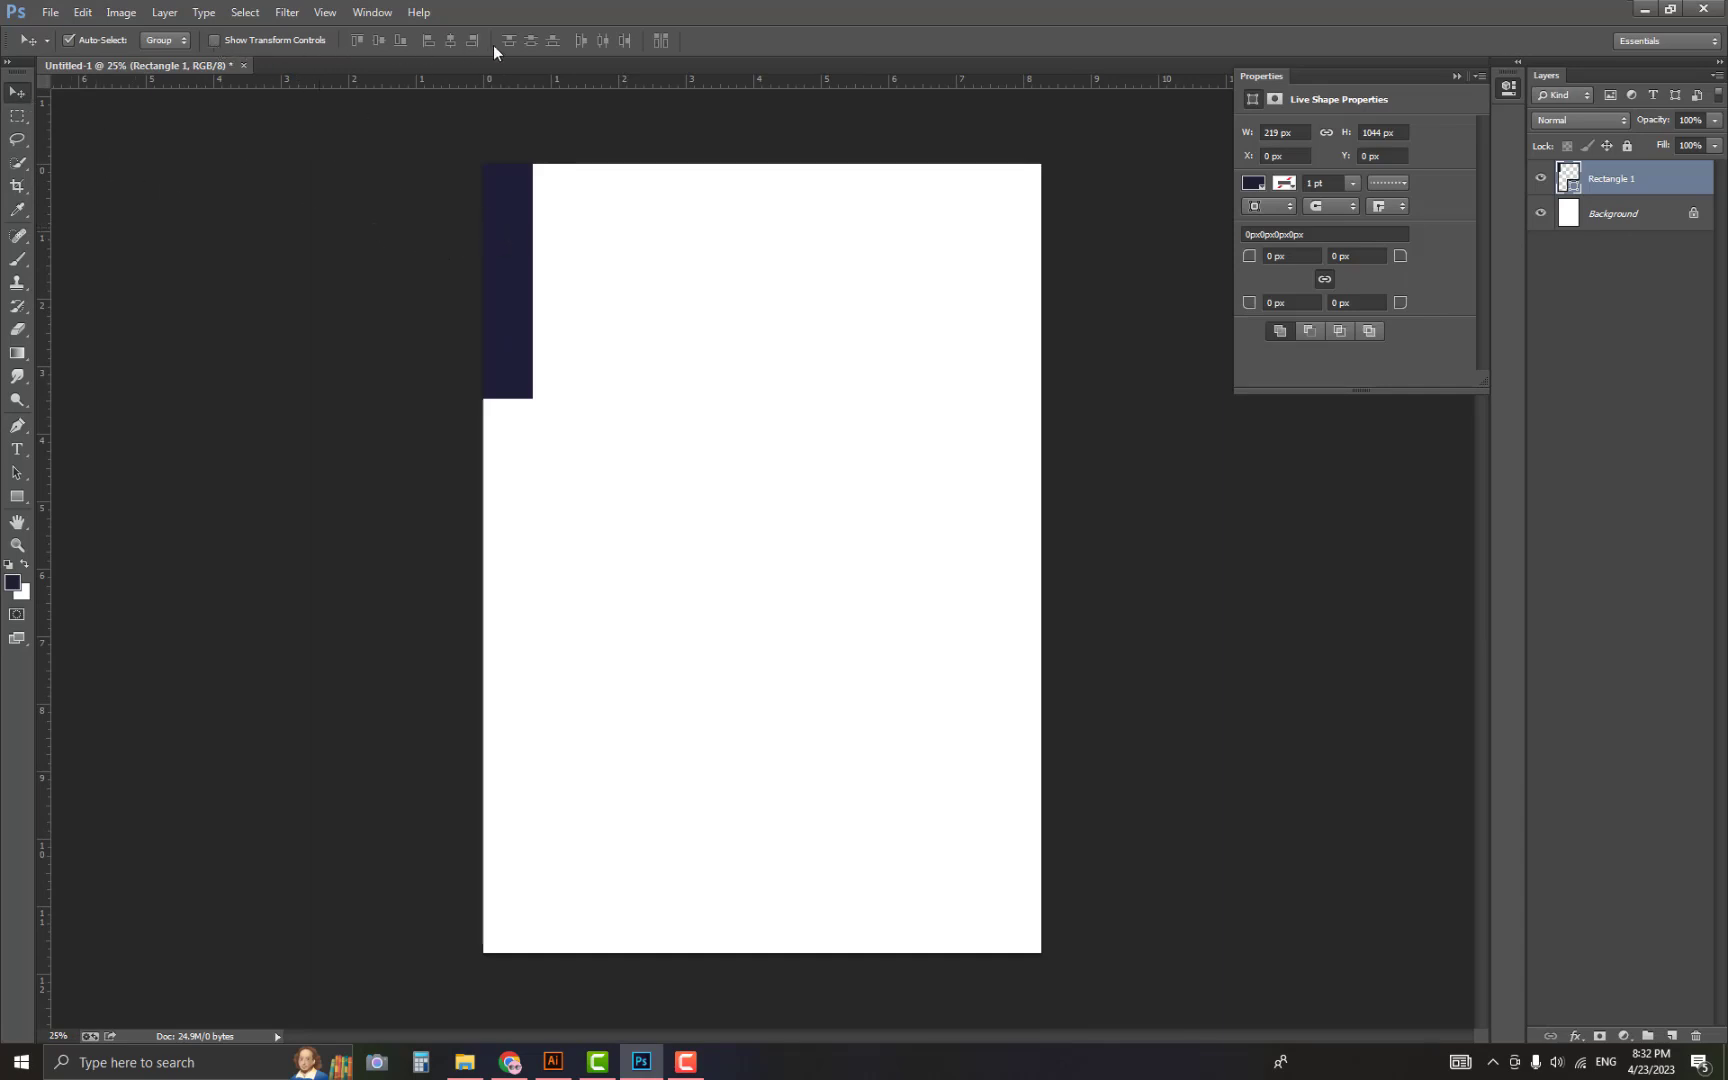
{"action": "left_click", "coordinate": [274, 40]}
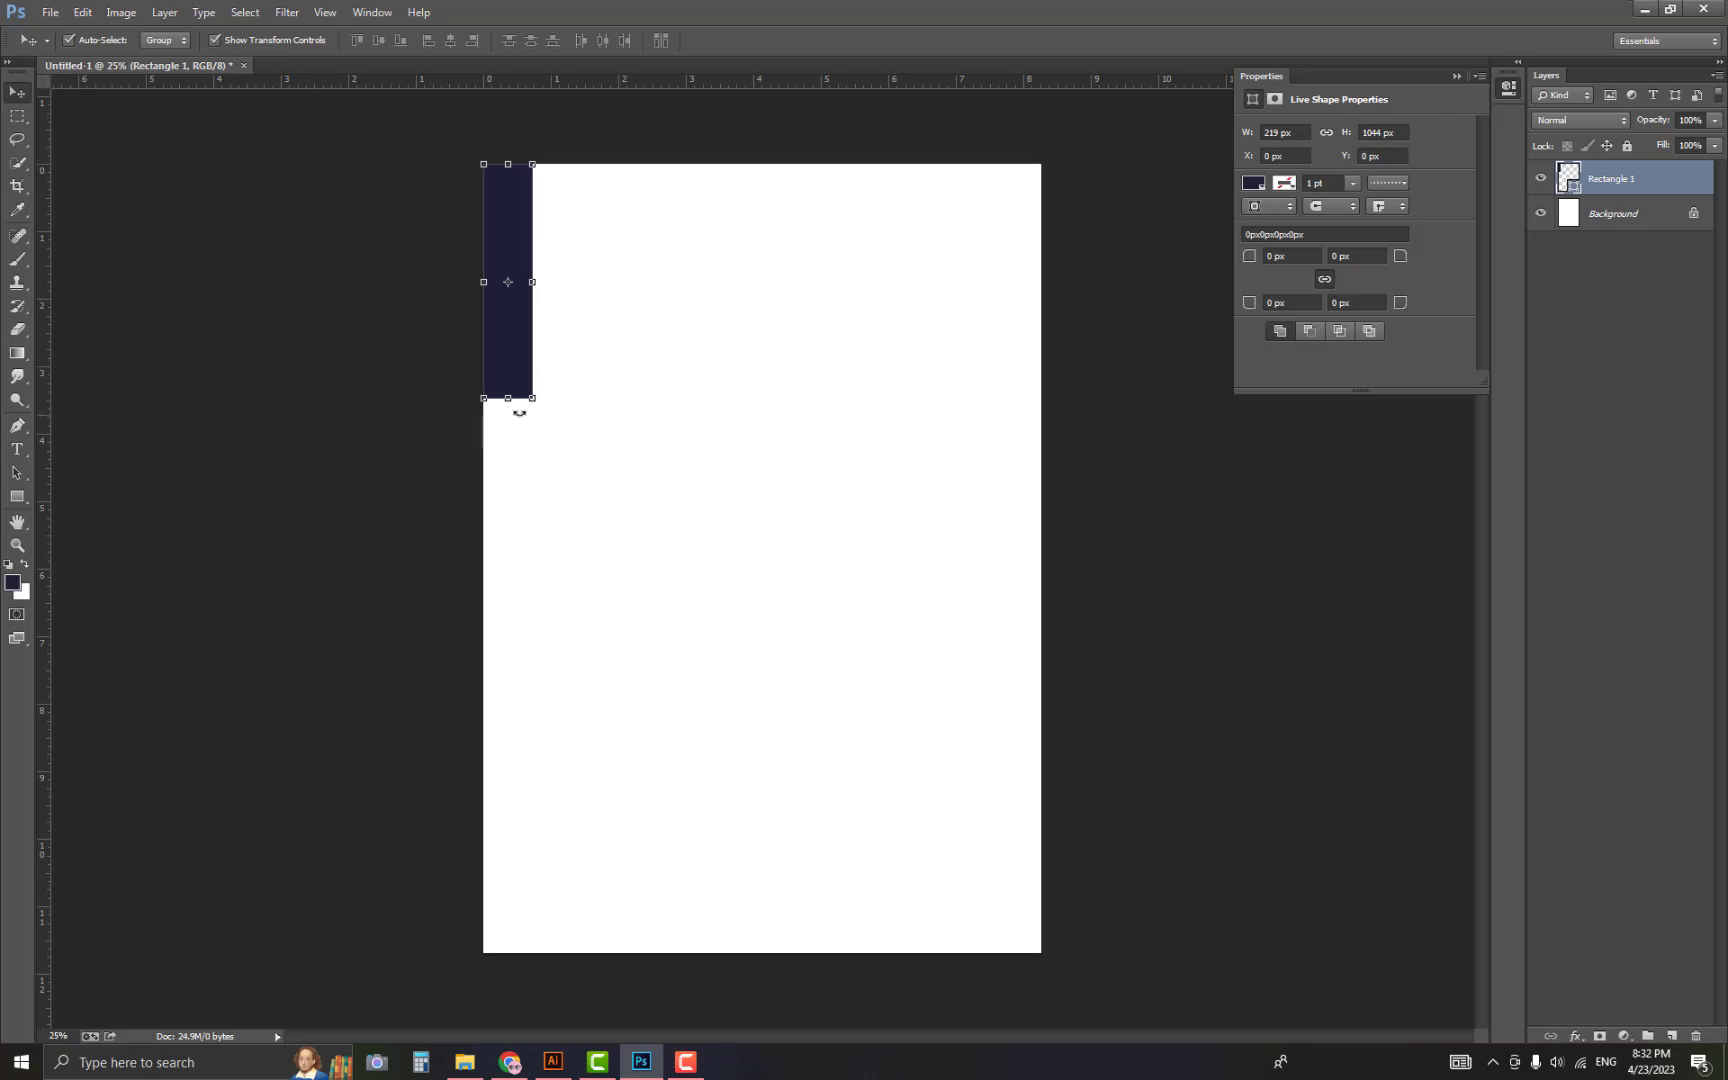
{"action": "left_click_drag", "start_coordinate": [509, 398], "coordinate": [508, 952]}
{"action": "key", "text": "Return"}
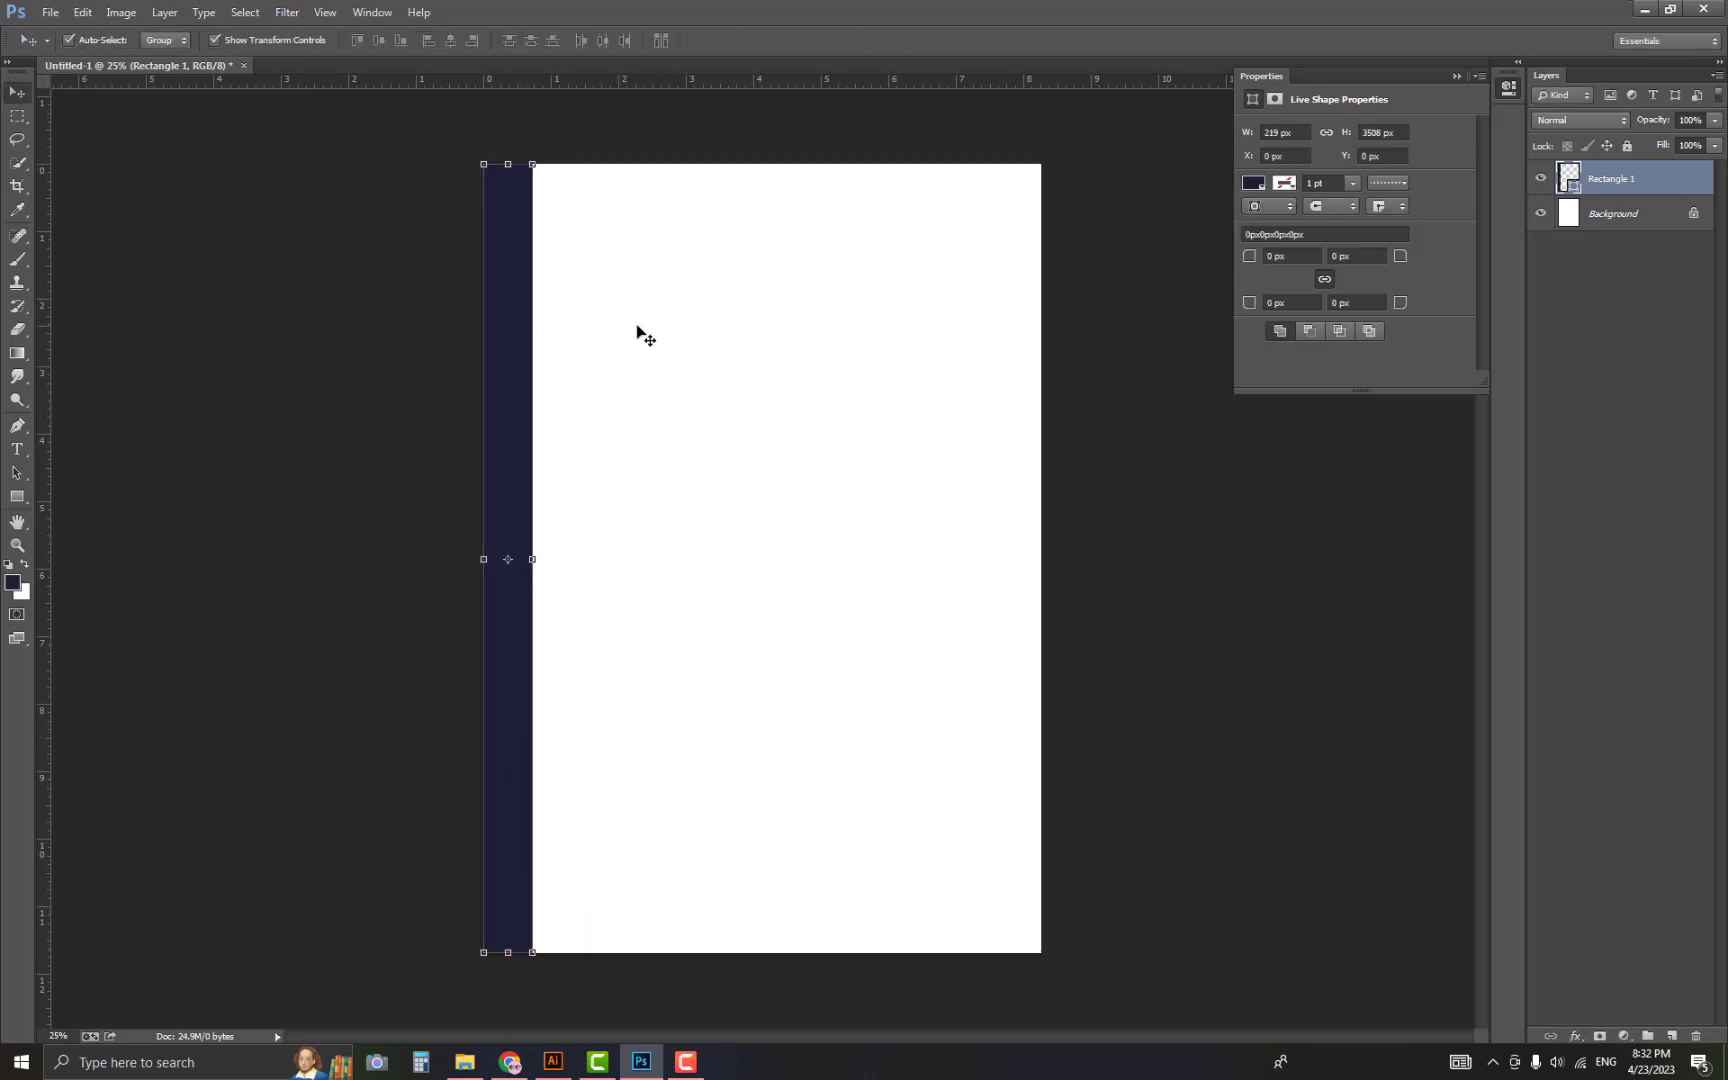
Try duplicating the margin strip, first beside the original and then at the page's right edge, and remove each copy.
{"action": "left_click_drag", "start_coordinate": [528, 293], "coordinate": [626, 286]}
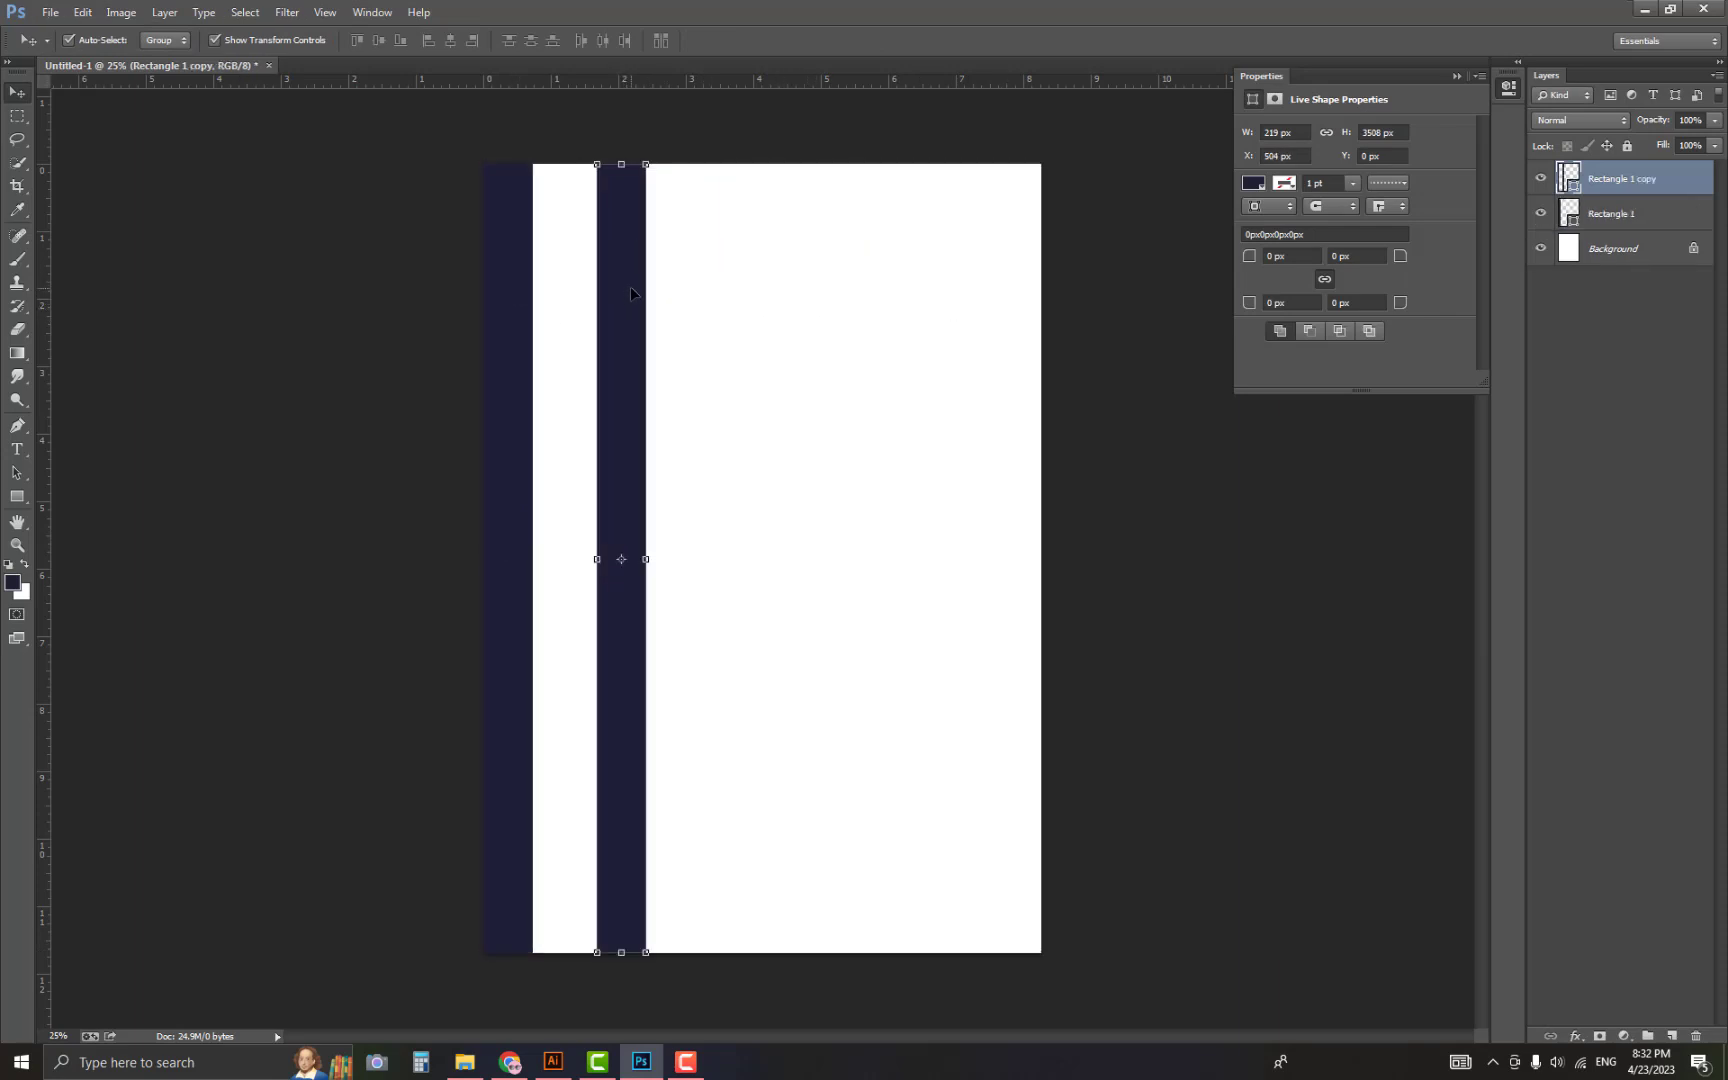
{"action": "key", "text": "ctrl+z"}
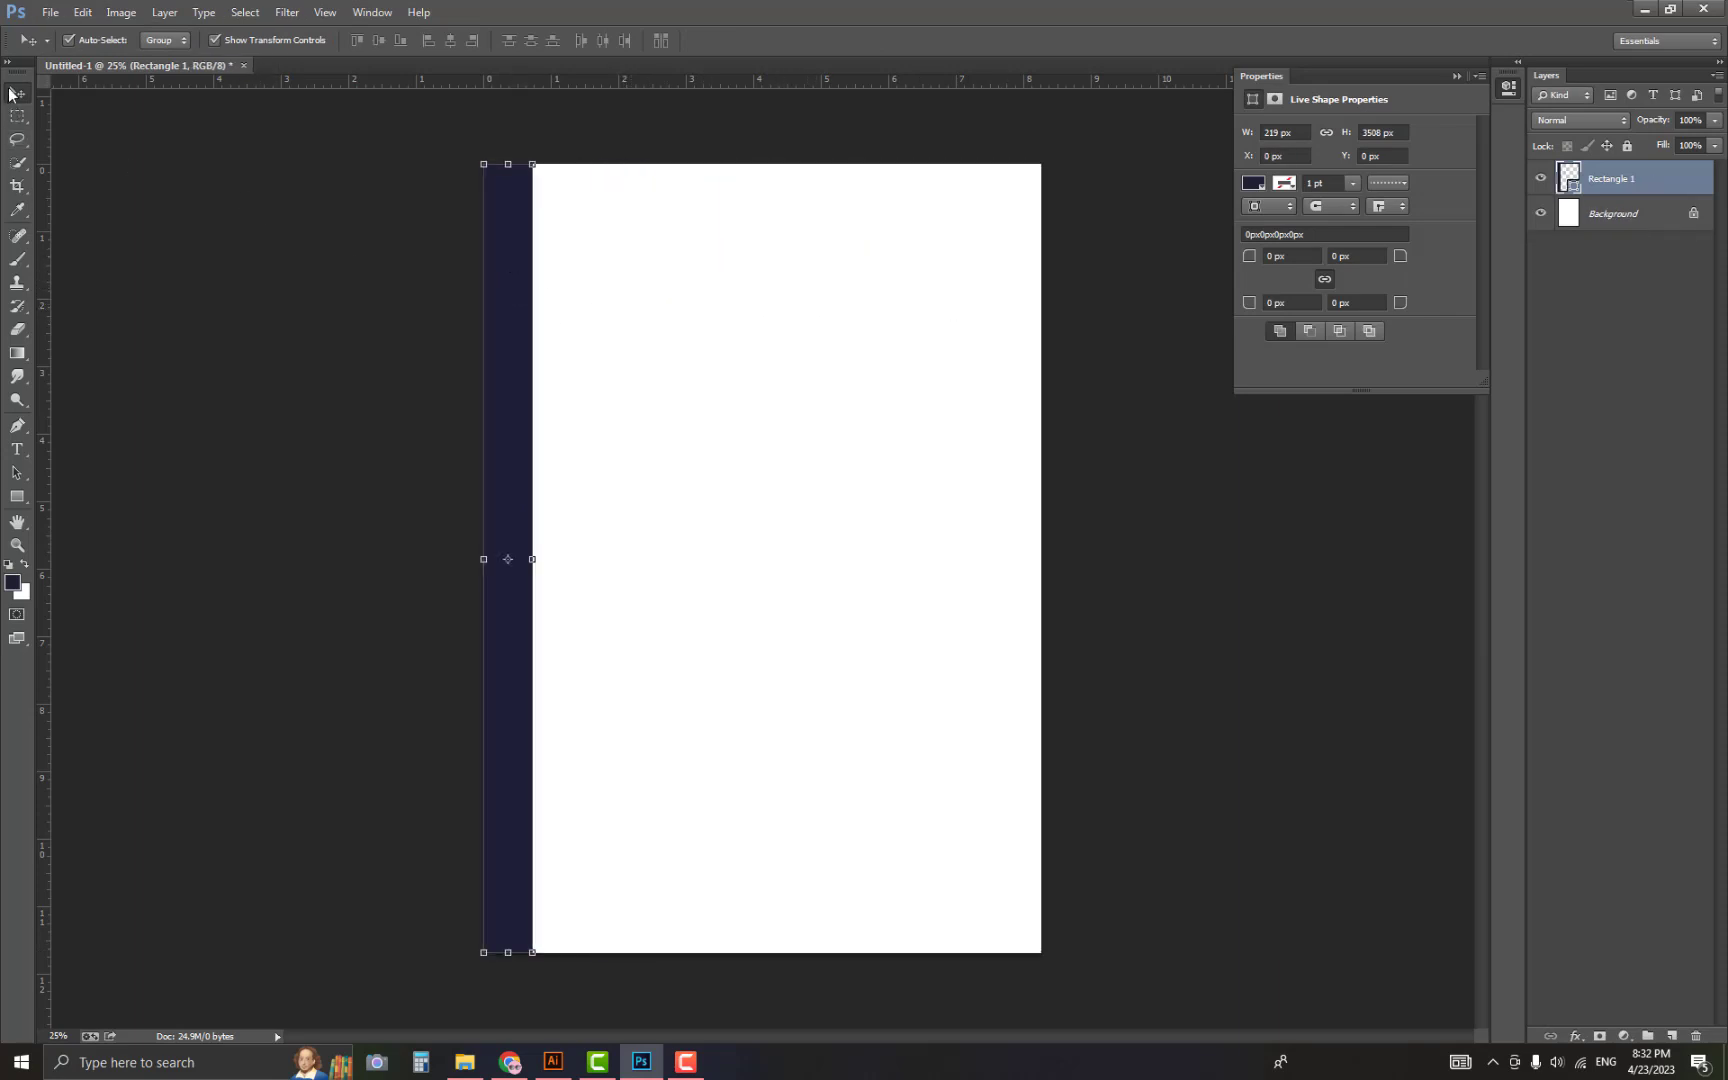
{"action": "left_click_drag", "start_coordinate": [521, 270], "coordinate": [1024, 266]}
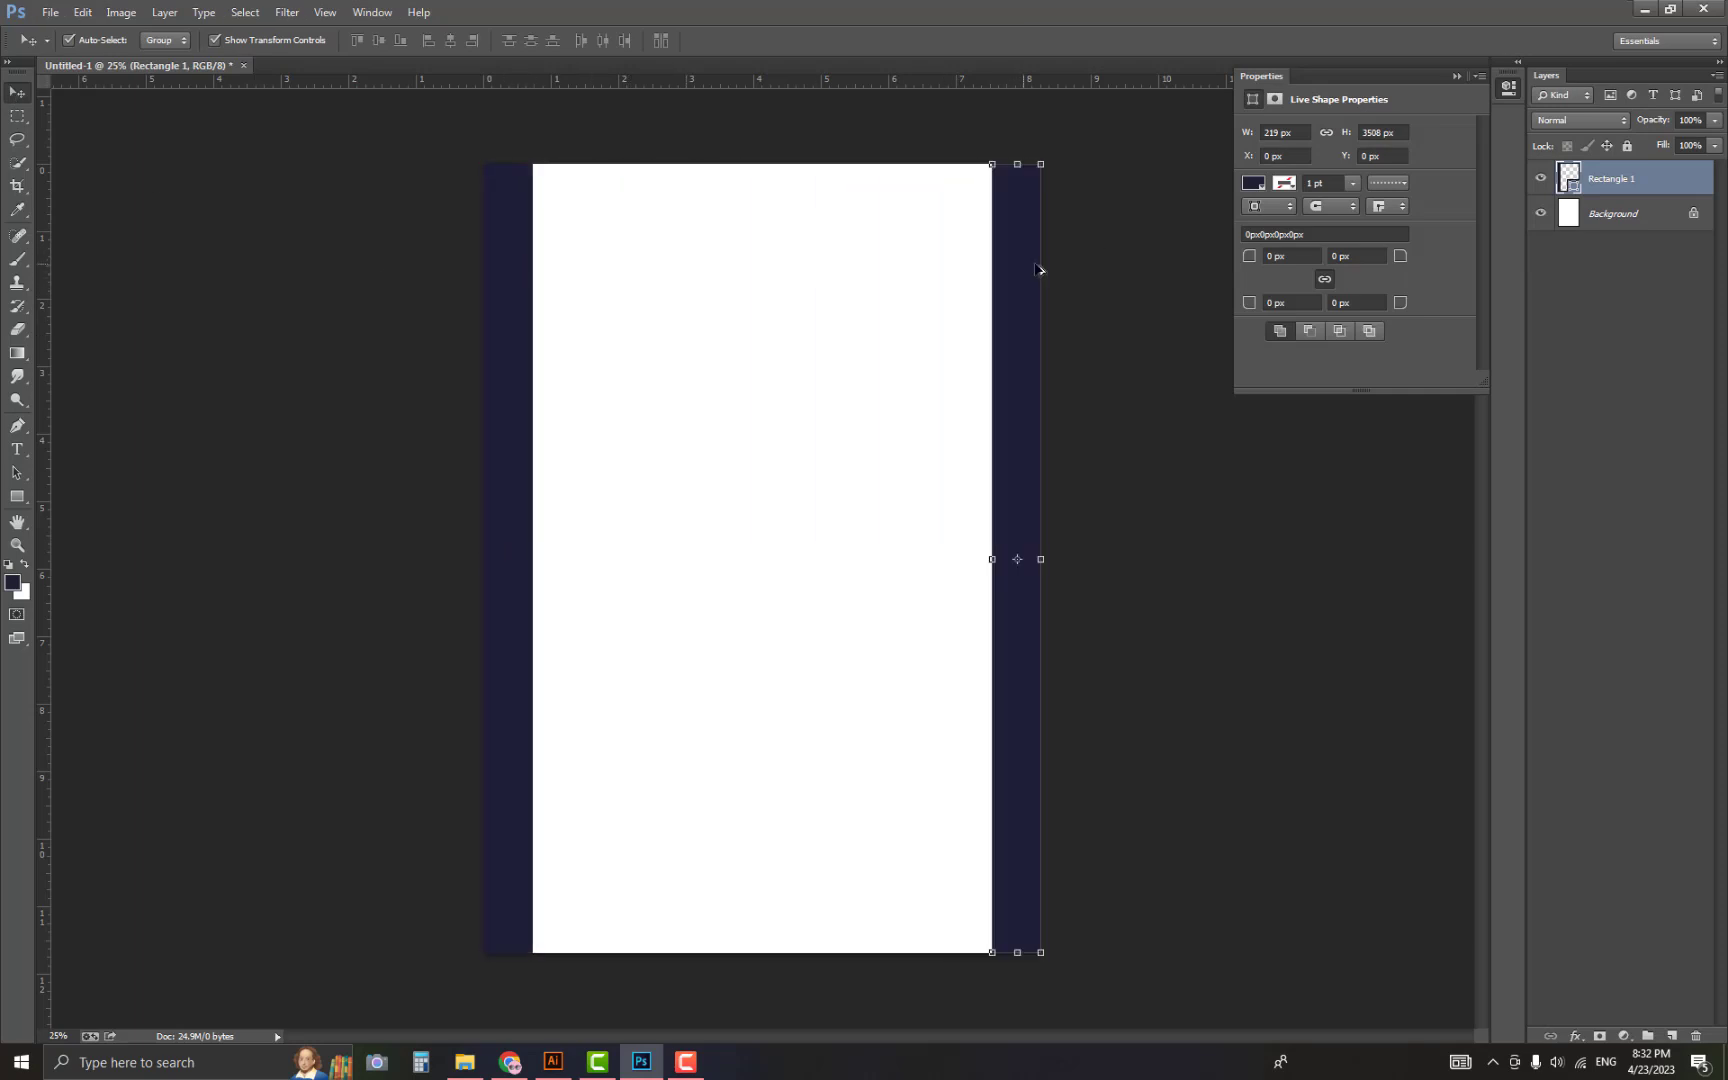
{"action": "left_click", "coordinate": [1004, 347]}
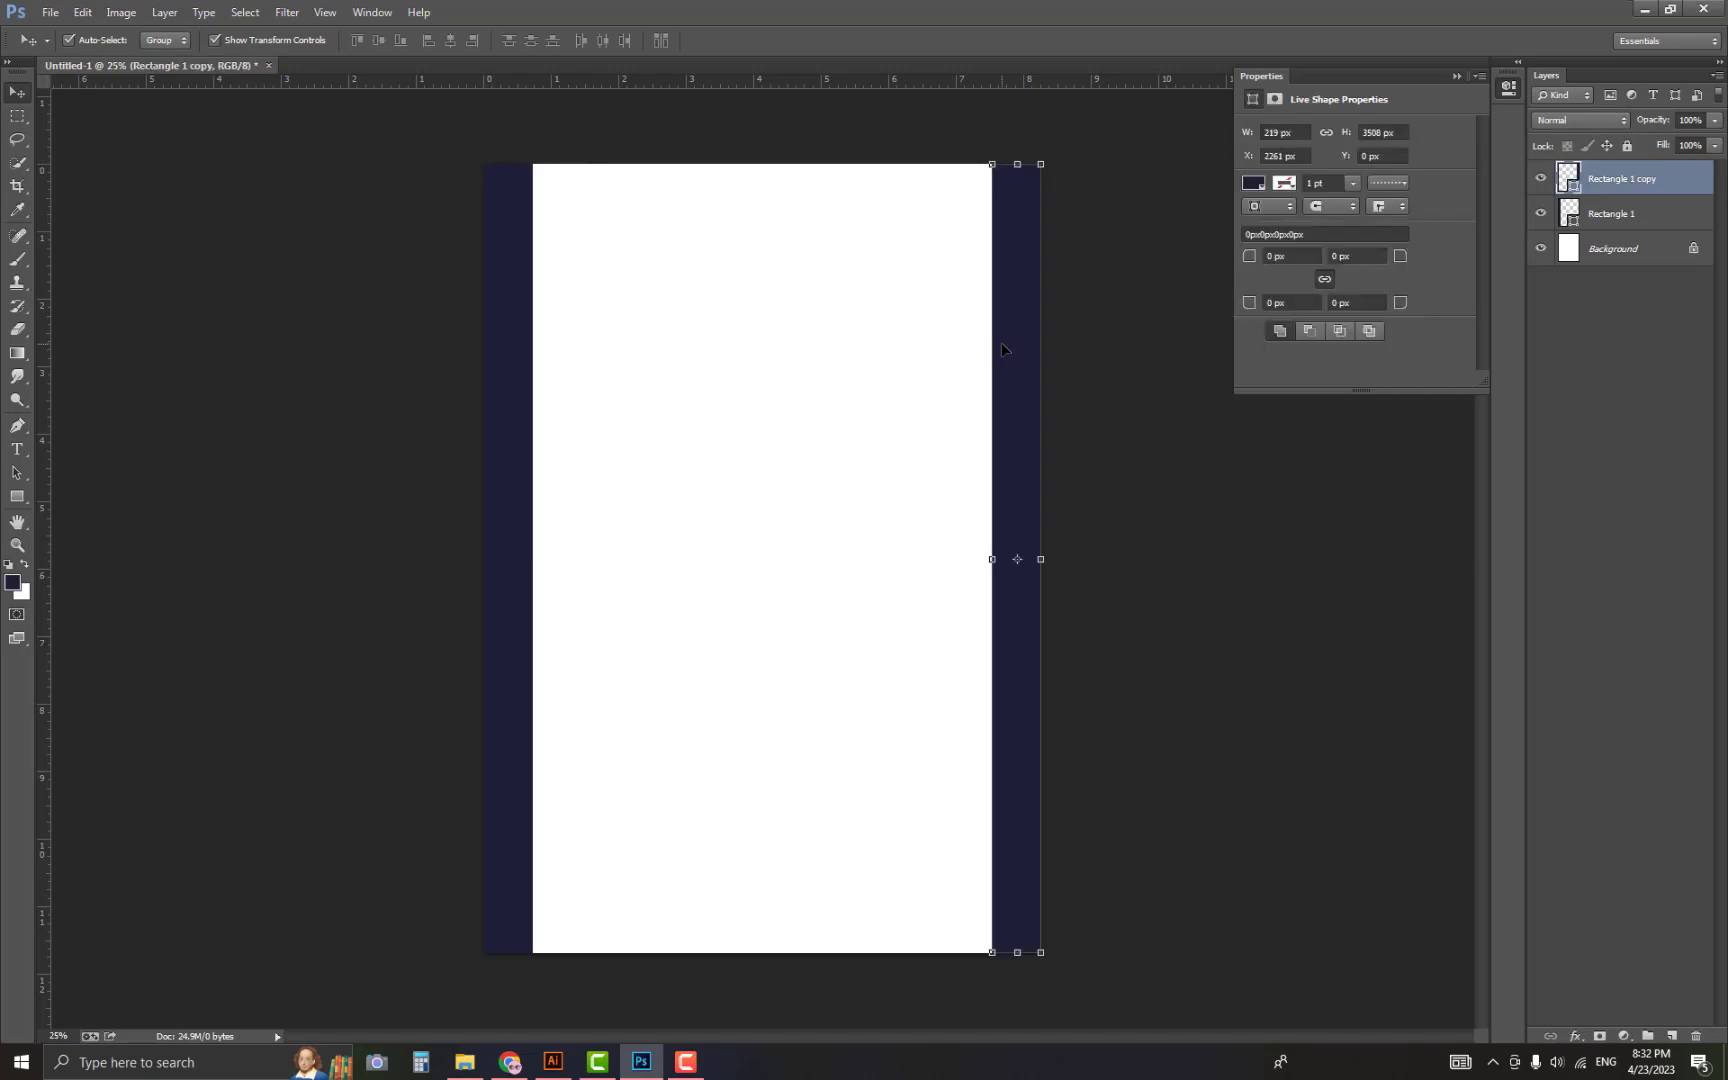
{"action": "key", "text": "Delete"}
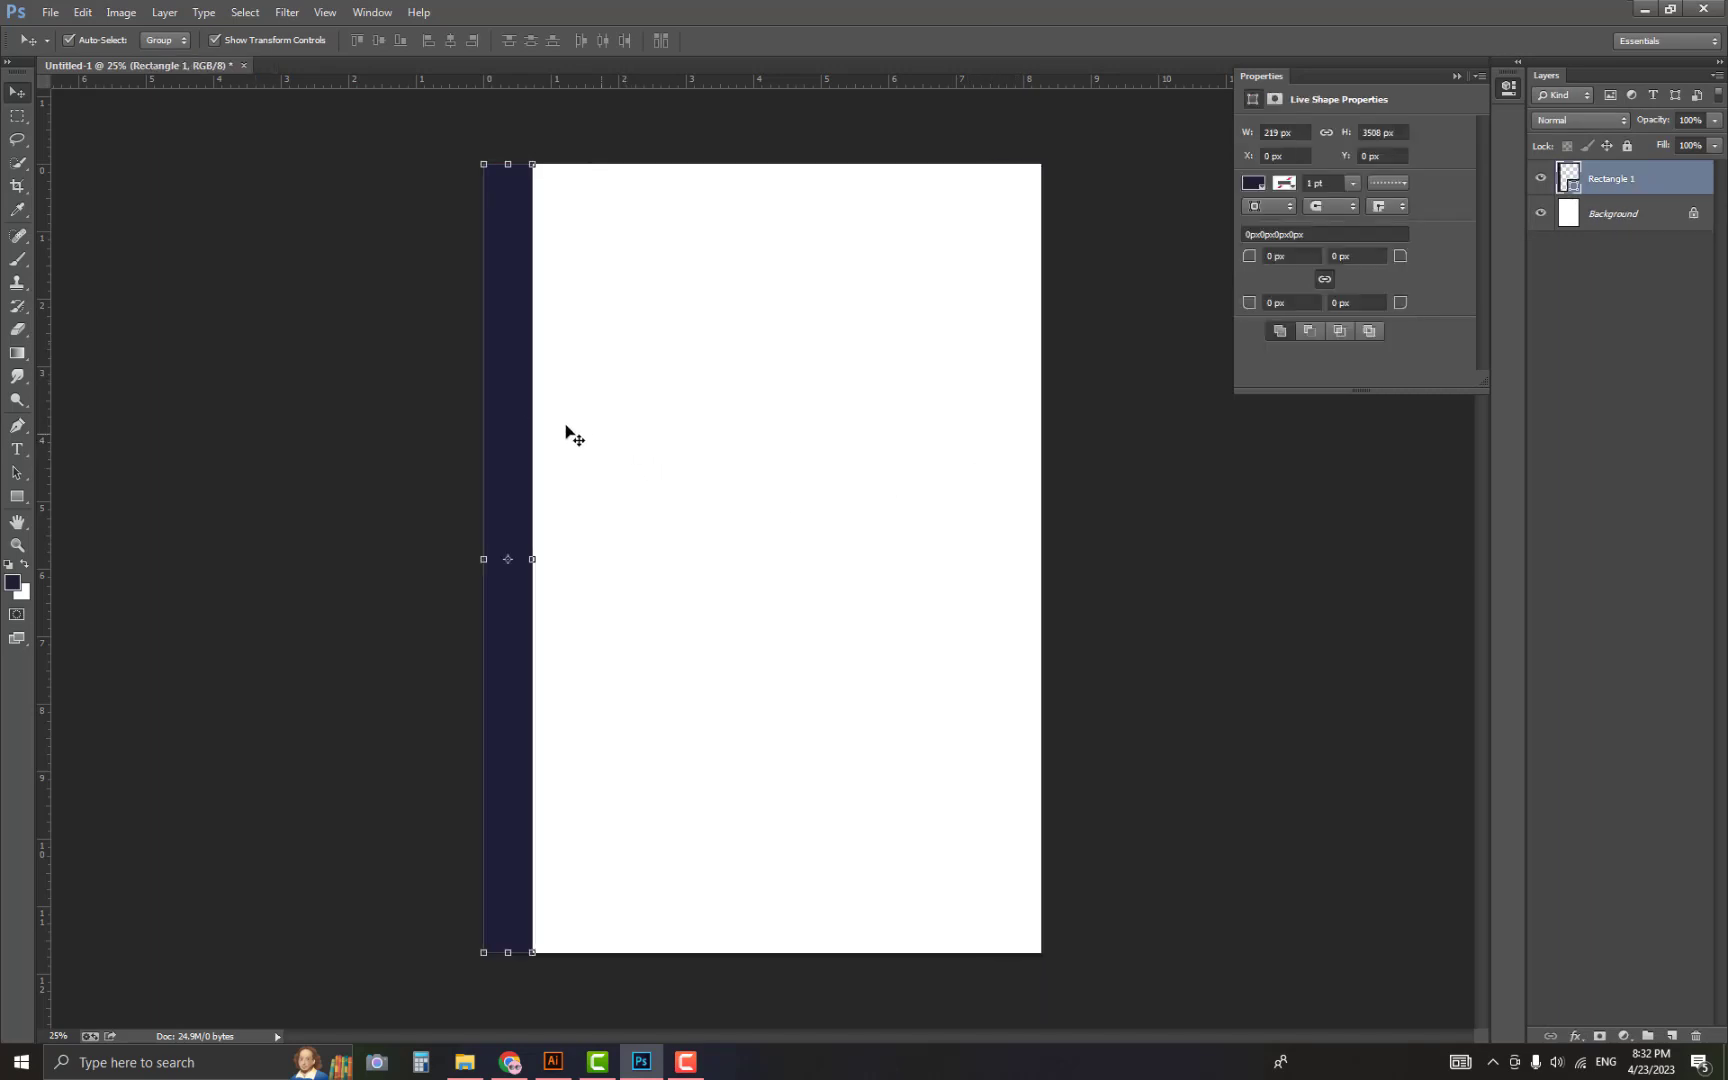
Widen the left margin strip to 299 px and duplicate it to the page's right edge.
{"action": "left_click_drag", "start_coordinate": [537, 560], "coordinate": [552, 560]}
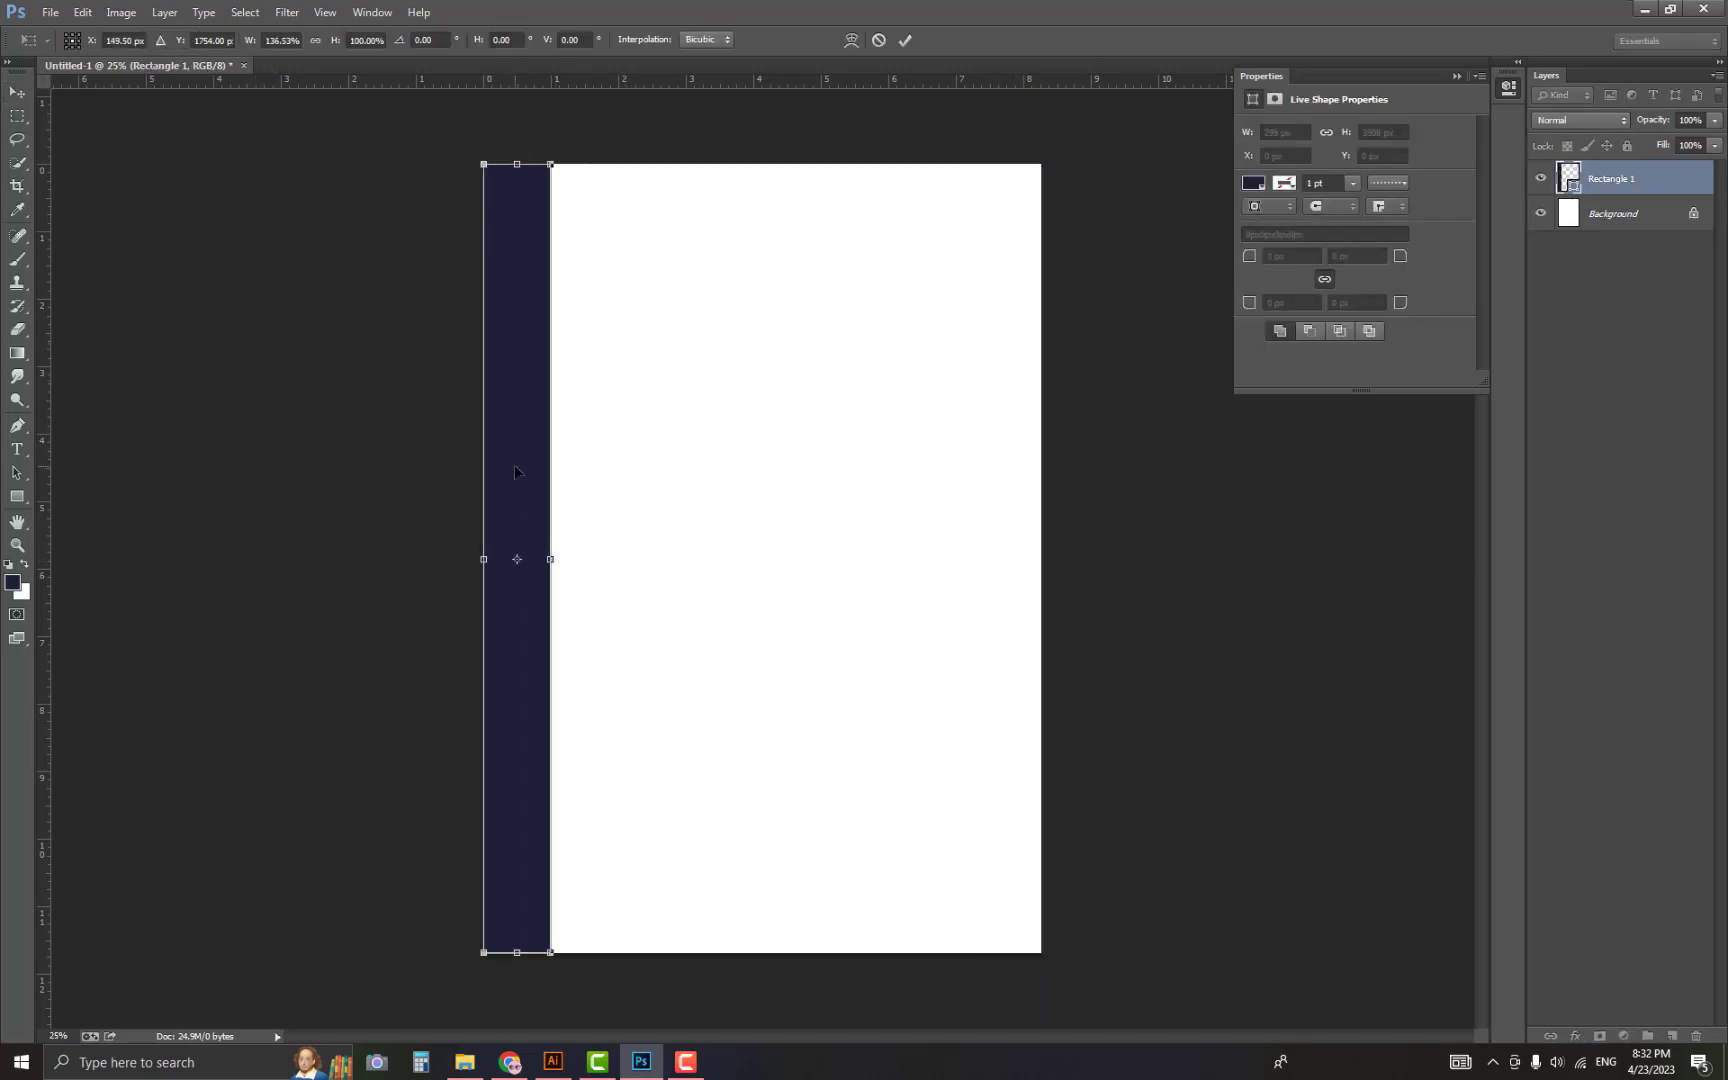
{"action": "left_click_drag", "start_coordinate": [513, 413], "coordinate": [1034, 404]}
{"action": "left_click", "coordinate": [1095, 383]}
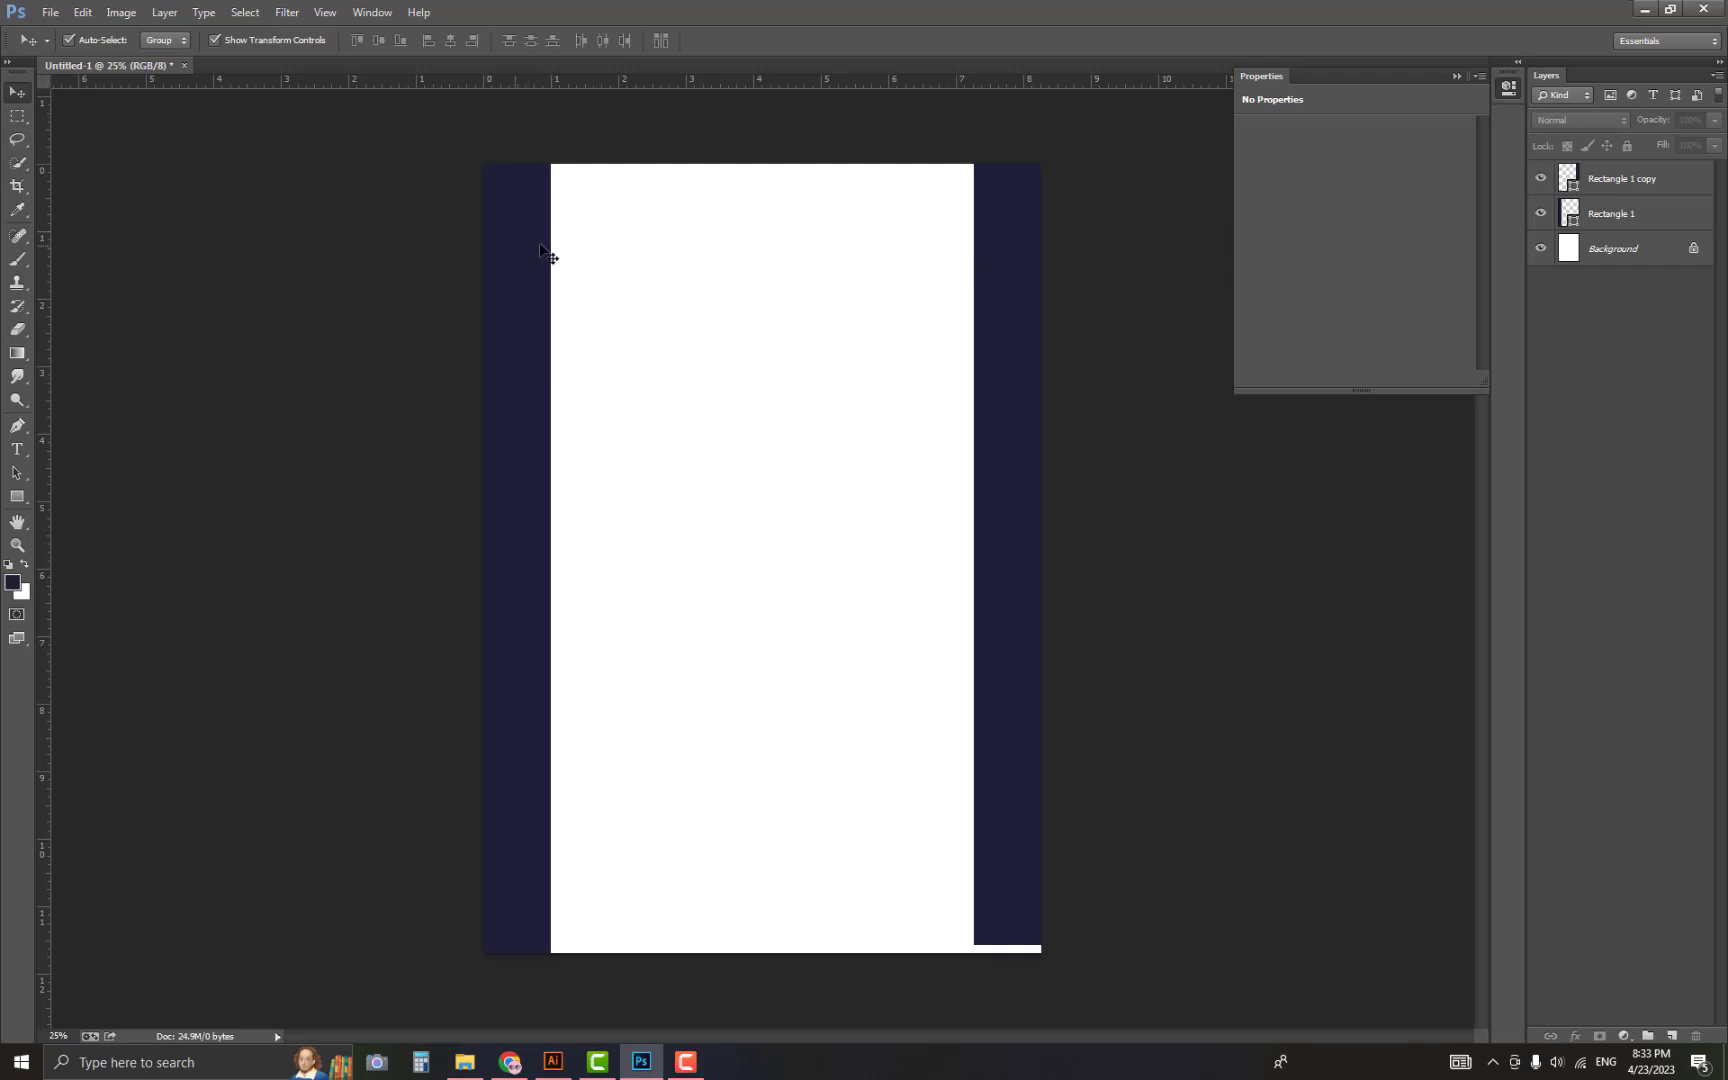
Place the 9plus card image from File Explorer beside the left strip near the page's top and duplicate it to the right.
{"action": "left_click", "coordinate": [464, 1062]}
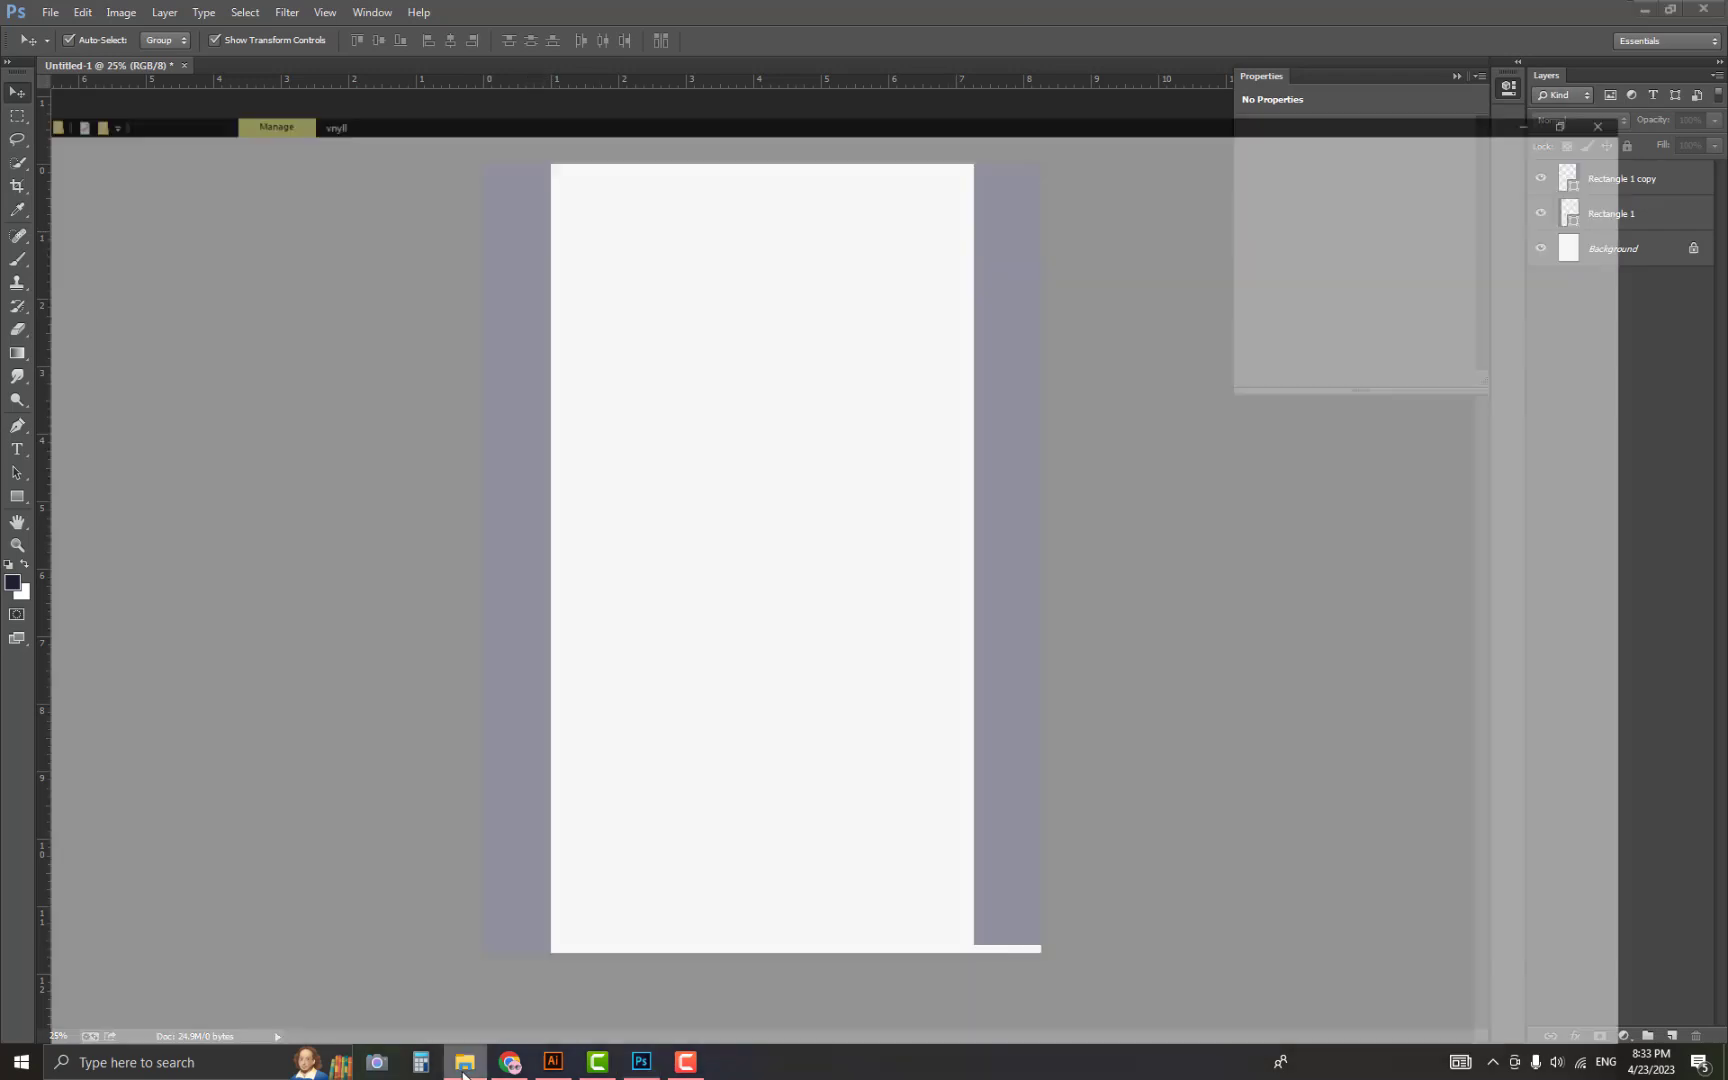
{"action": "left_click_drag", "start_coordinate": [566, 373], "coordinate": [940, 266]}
{"action": "key", "text": "Return"}
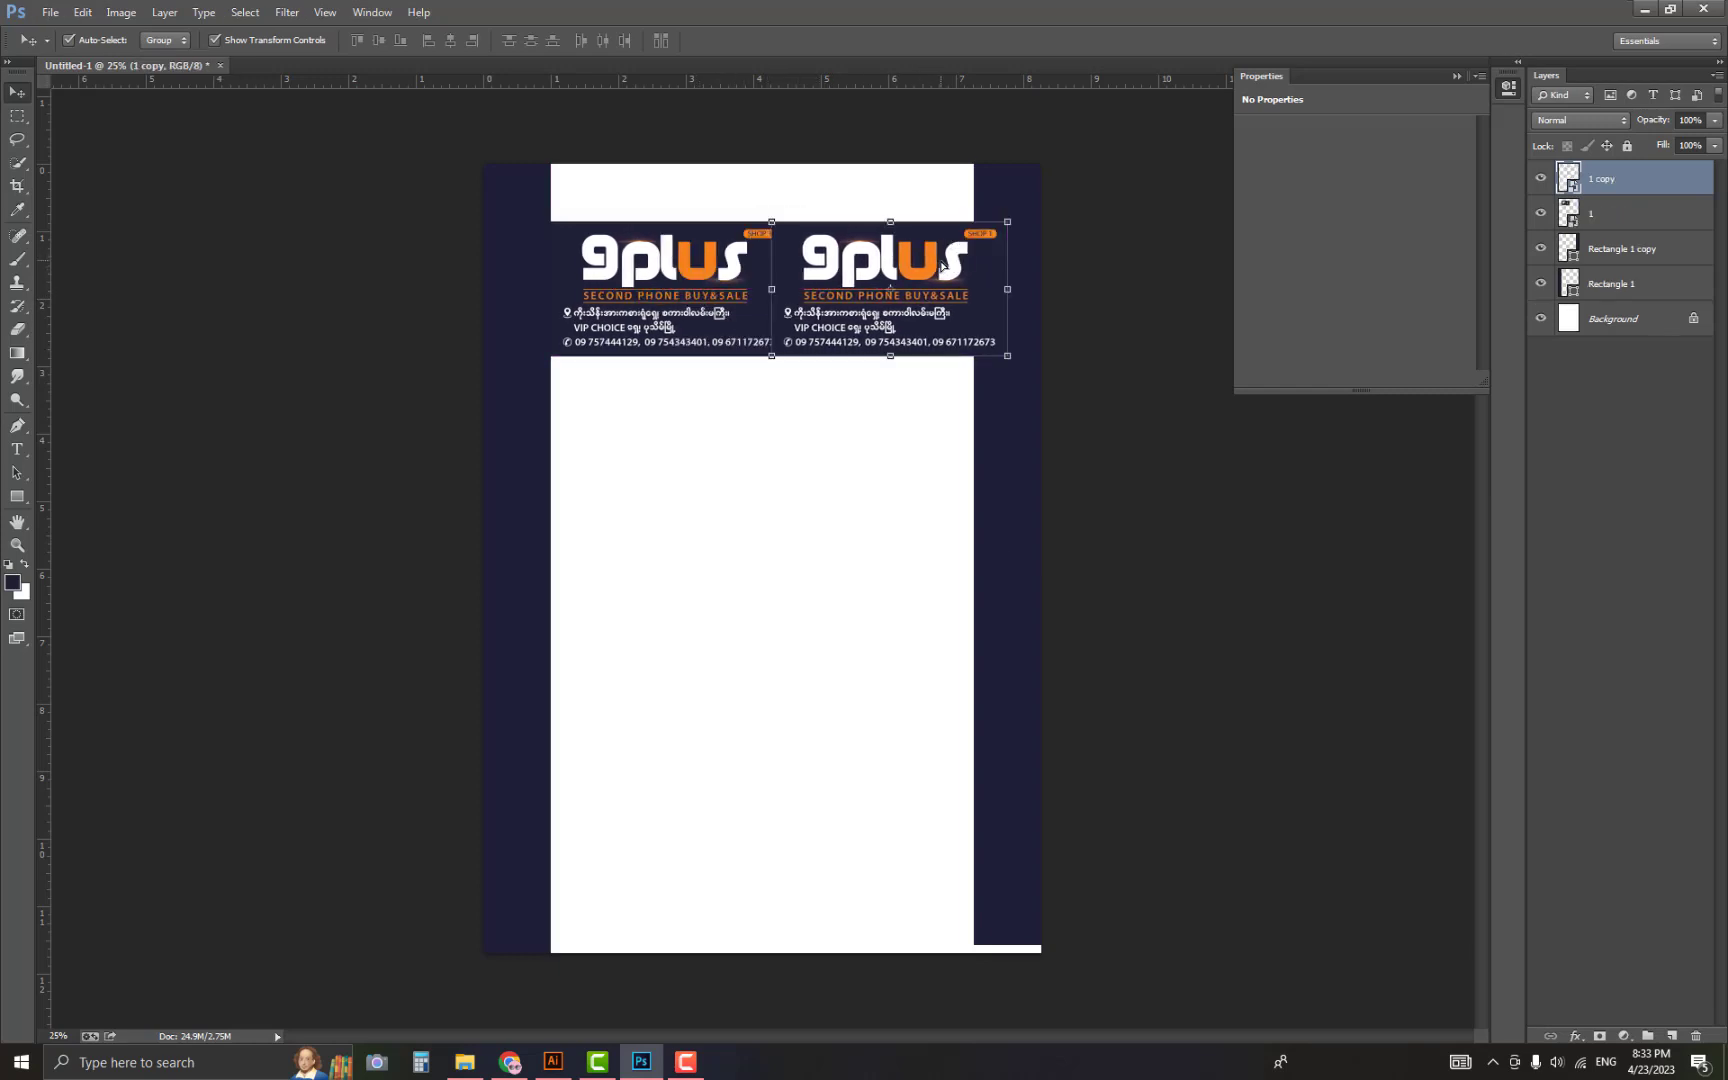
Undo the duplicate of the 9plus card and the duplicate of the margin strip.
{"action": "key", "text": "ctrl+alt+z"}
{"action": "key", "text": "ctrl+alt+z"}
{"action": "key", "text": "ctrl+alt+z"}
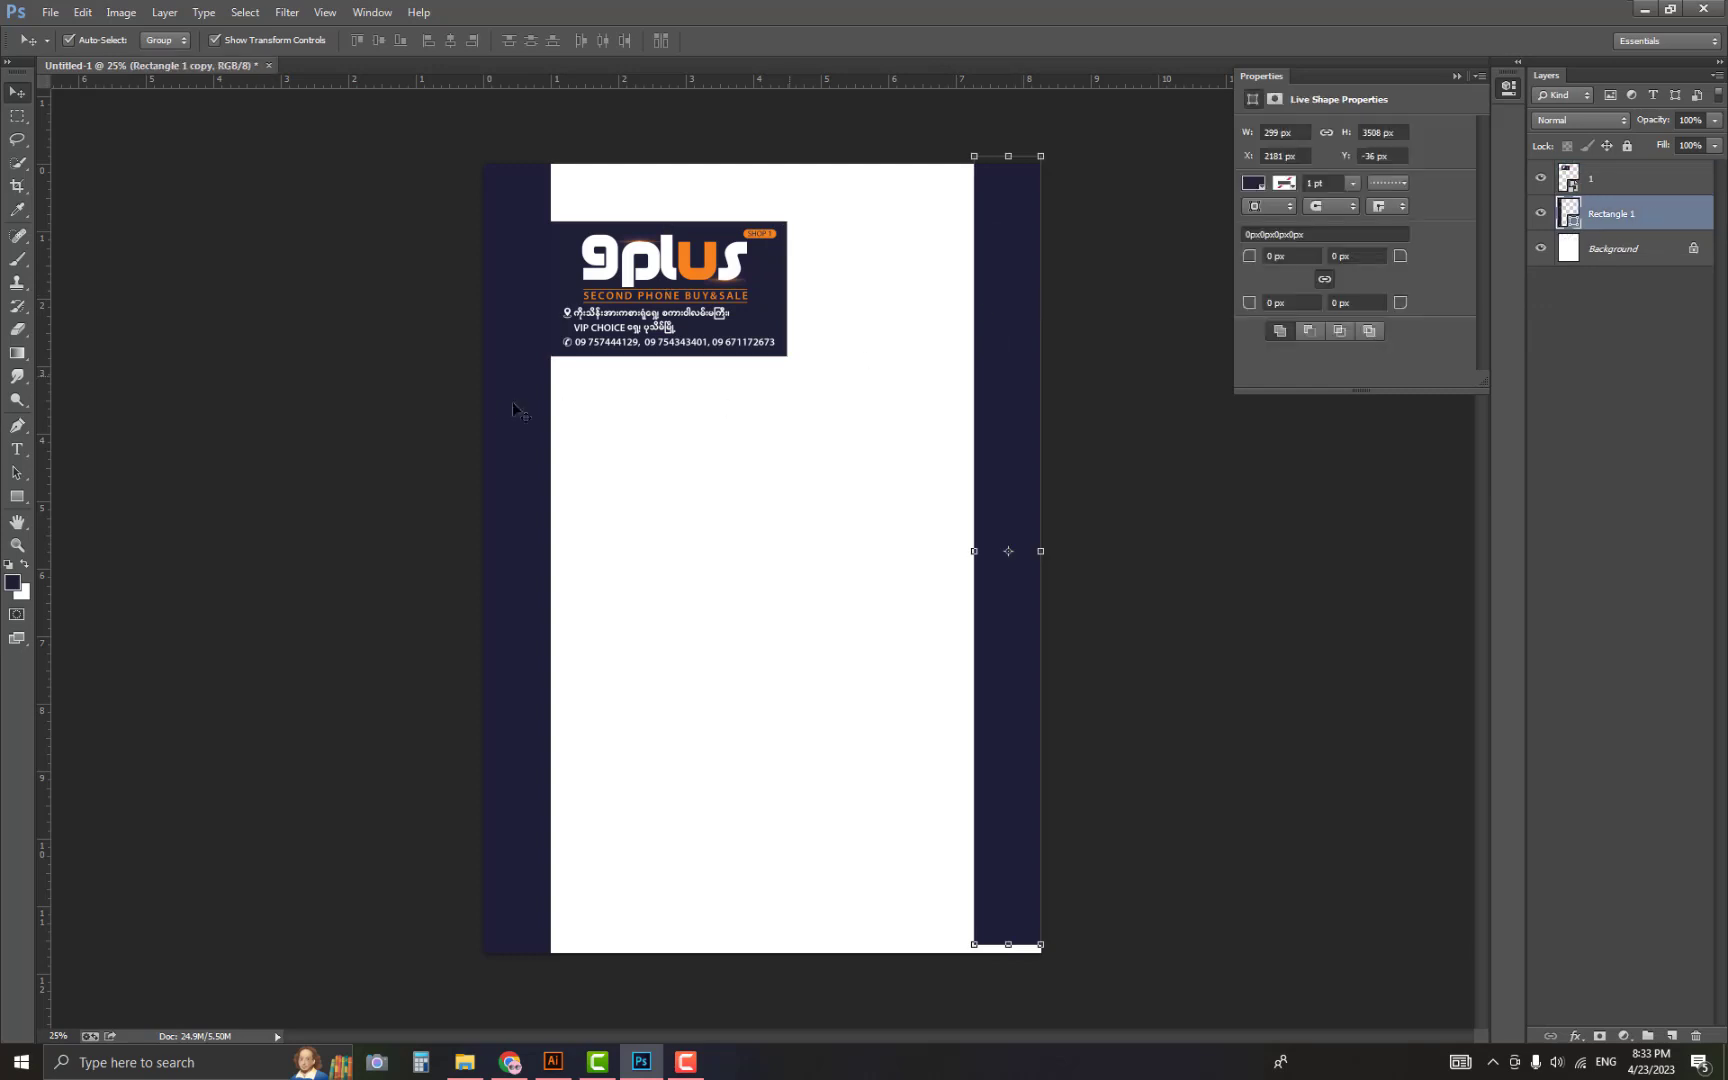
{"action": "key", "text": "ctrl+alt+z"}
Narrow the left margin strip to 117 px and duplicate it flush against the page's right edge.
{"action": "left_click_drag", "start_coordinate": [550, 560], "coordinate": [480, 565]}
{"action": "key", "text": "ctrl+plus"}
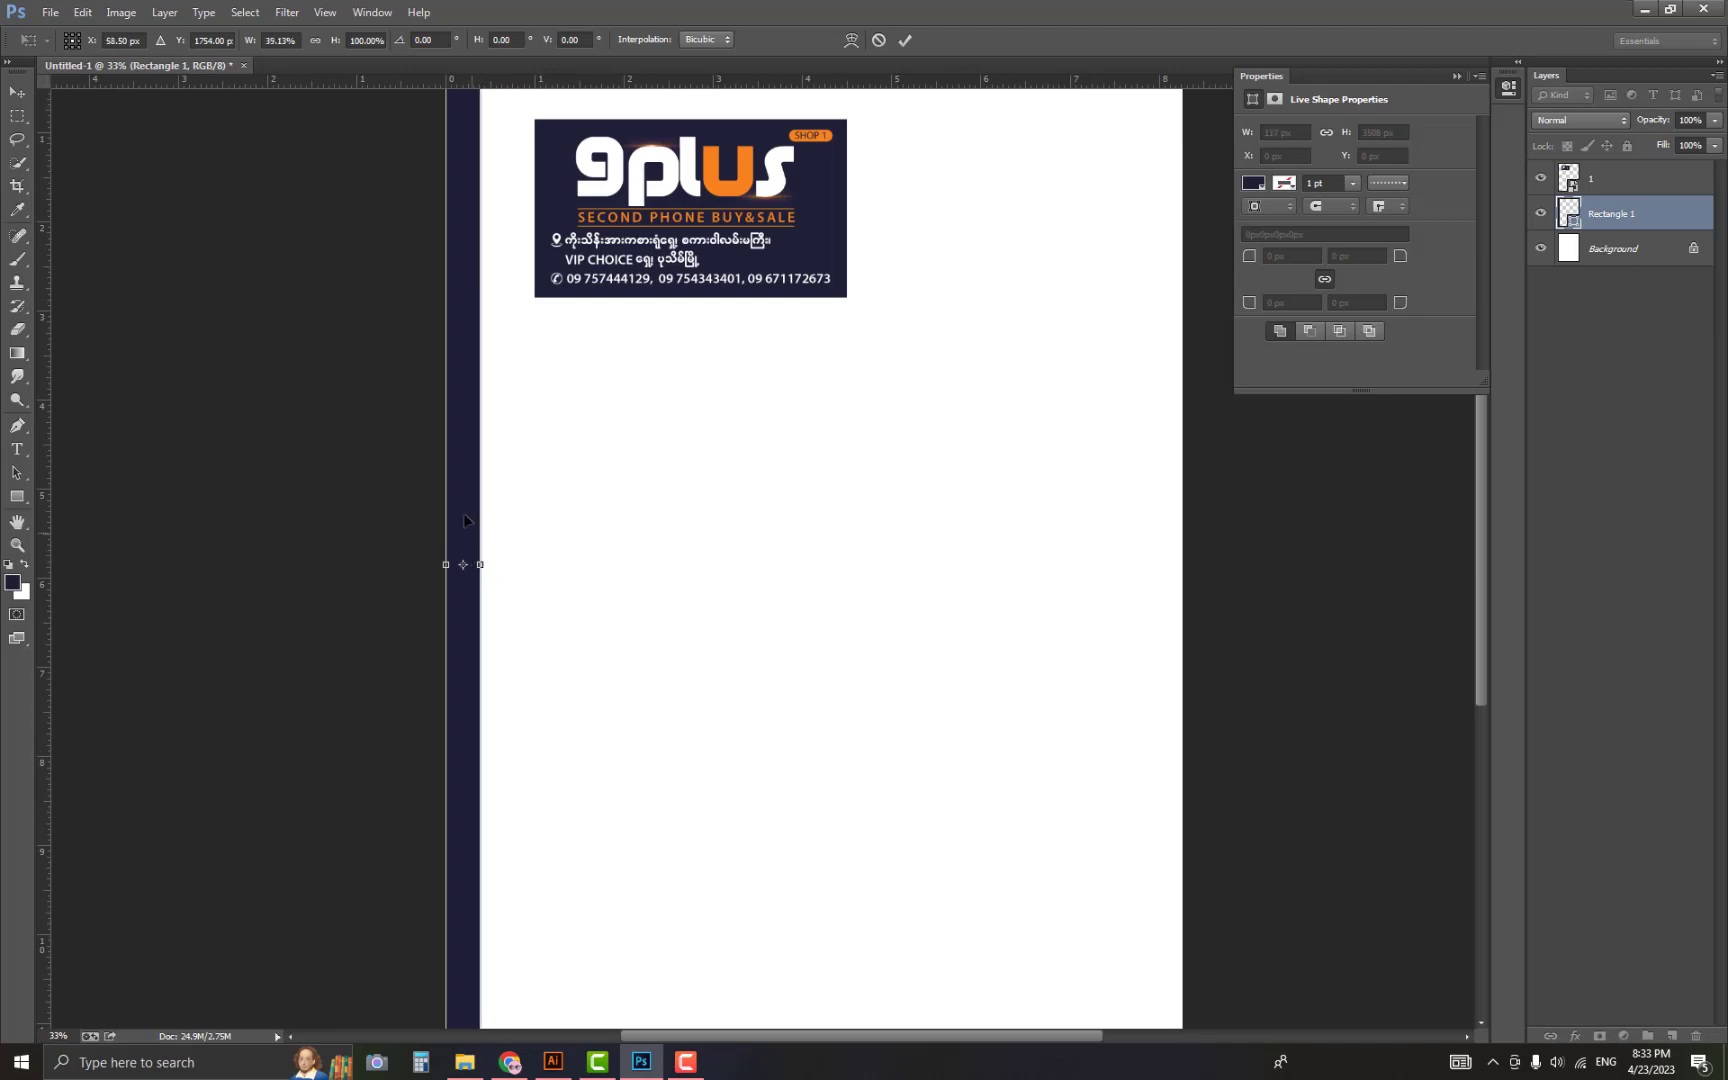
{"action": "key", "text": "Return"}
{"action": "left_click_drag", "start_coordinate": [468, 382], "coordinate": [1168, 390]}
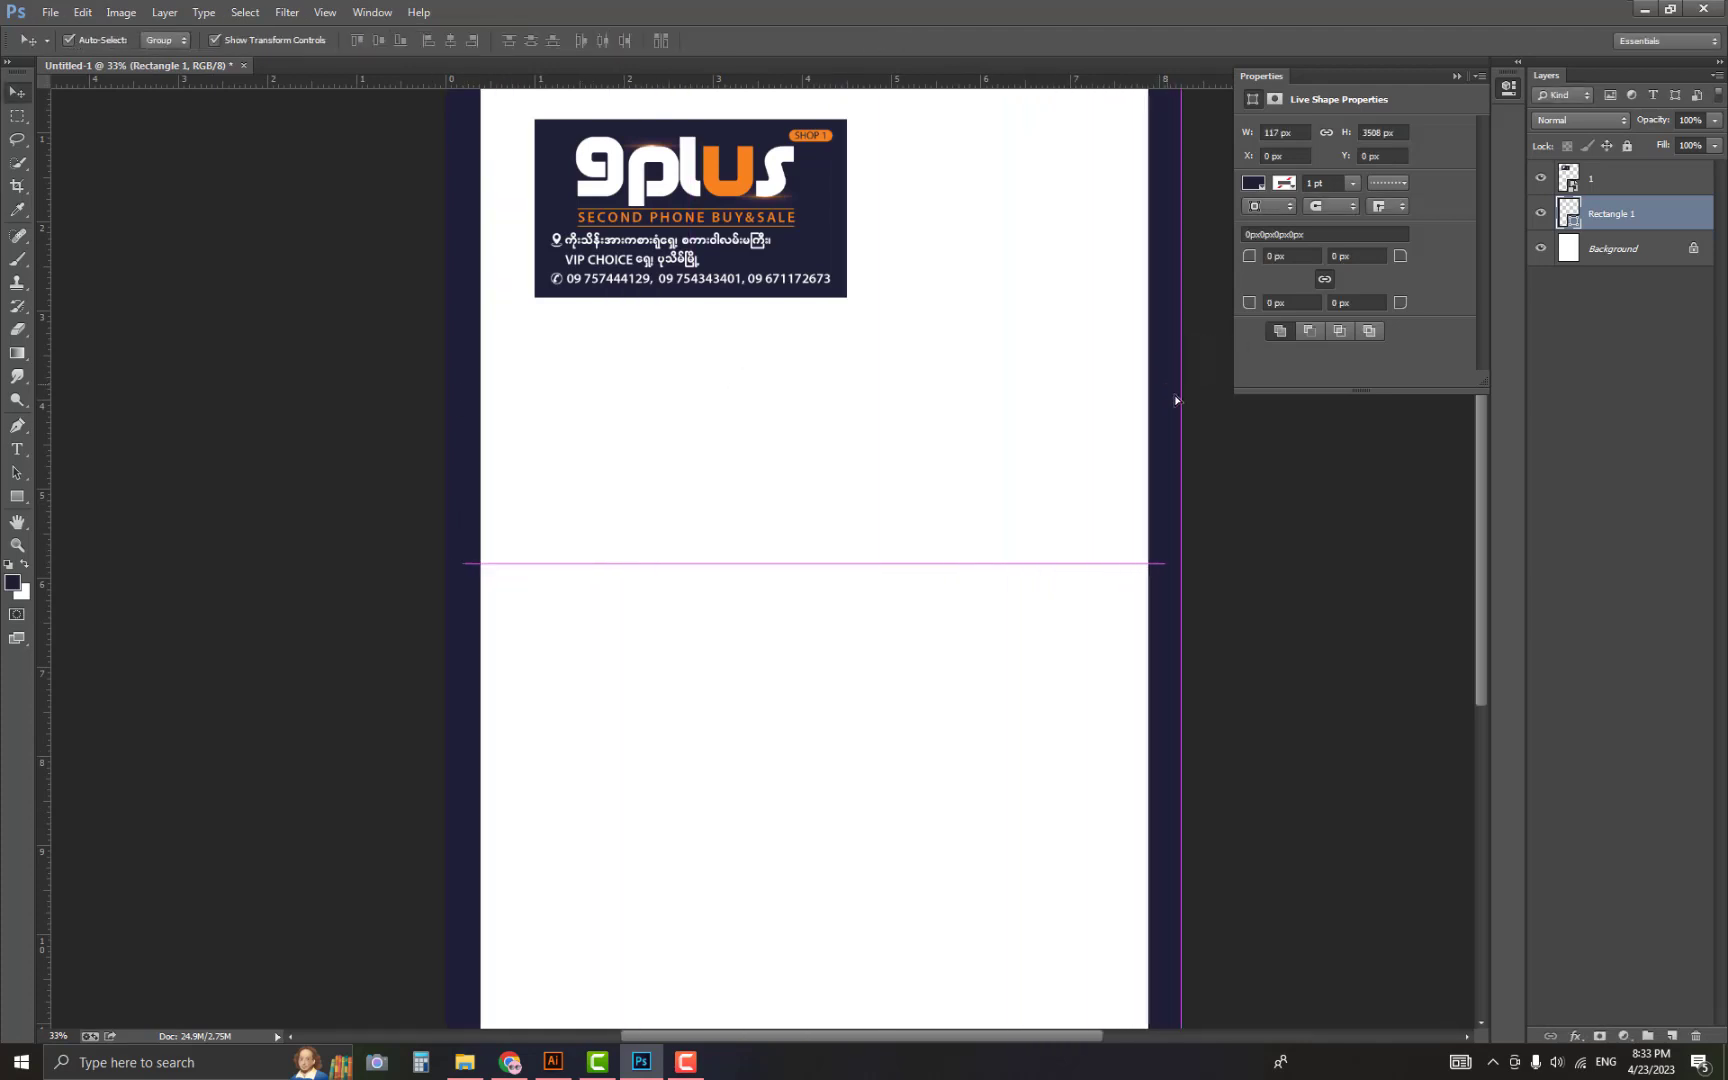
Position the 9plus card against the left strip near the page's top and duplicate it level against the right strip.
{"action": "scroll", "coordinate": [883, 471], "scroll_direction": "down", "scroll_amount": 1}
{"action": "scroll", "coordinate": [785, 300], "scroll_direction": "up", "scroll_amount": 3}
{"action": "left_click_drag", "start_coordinate": [738, 422], "coordinate": [1087, 347]}
{"action": "scroll", "coordinate": [627, 380], "scroll_direction": "down", "scroll_amount": 1}
{"action": "key", "text": "alt"}
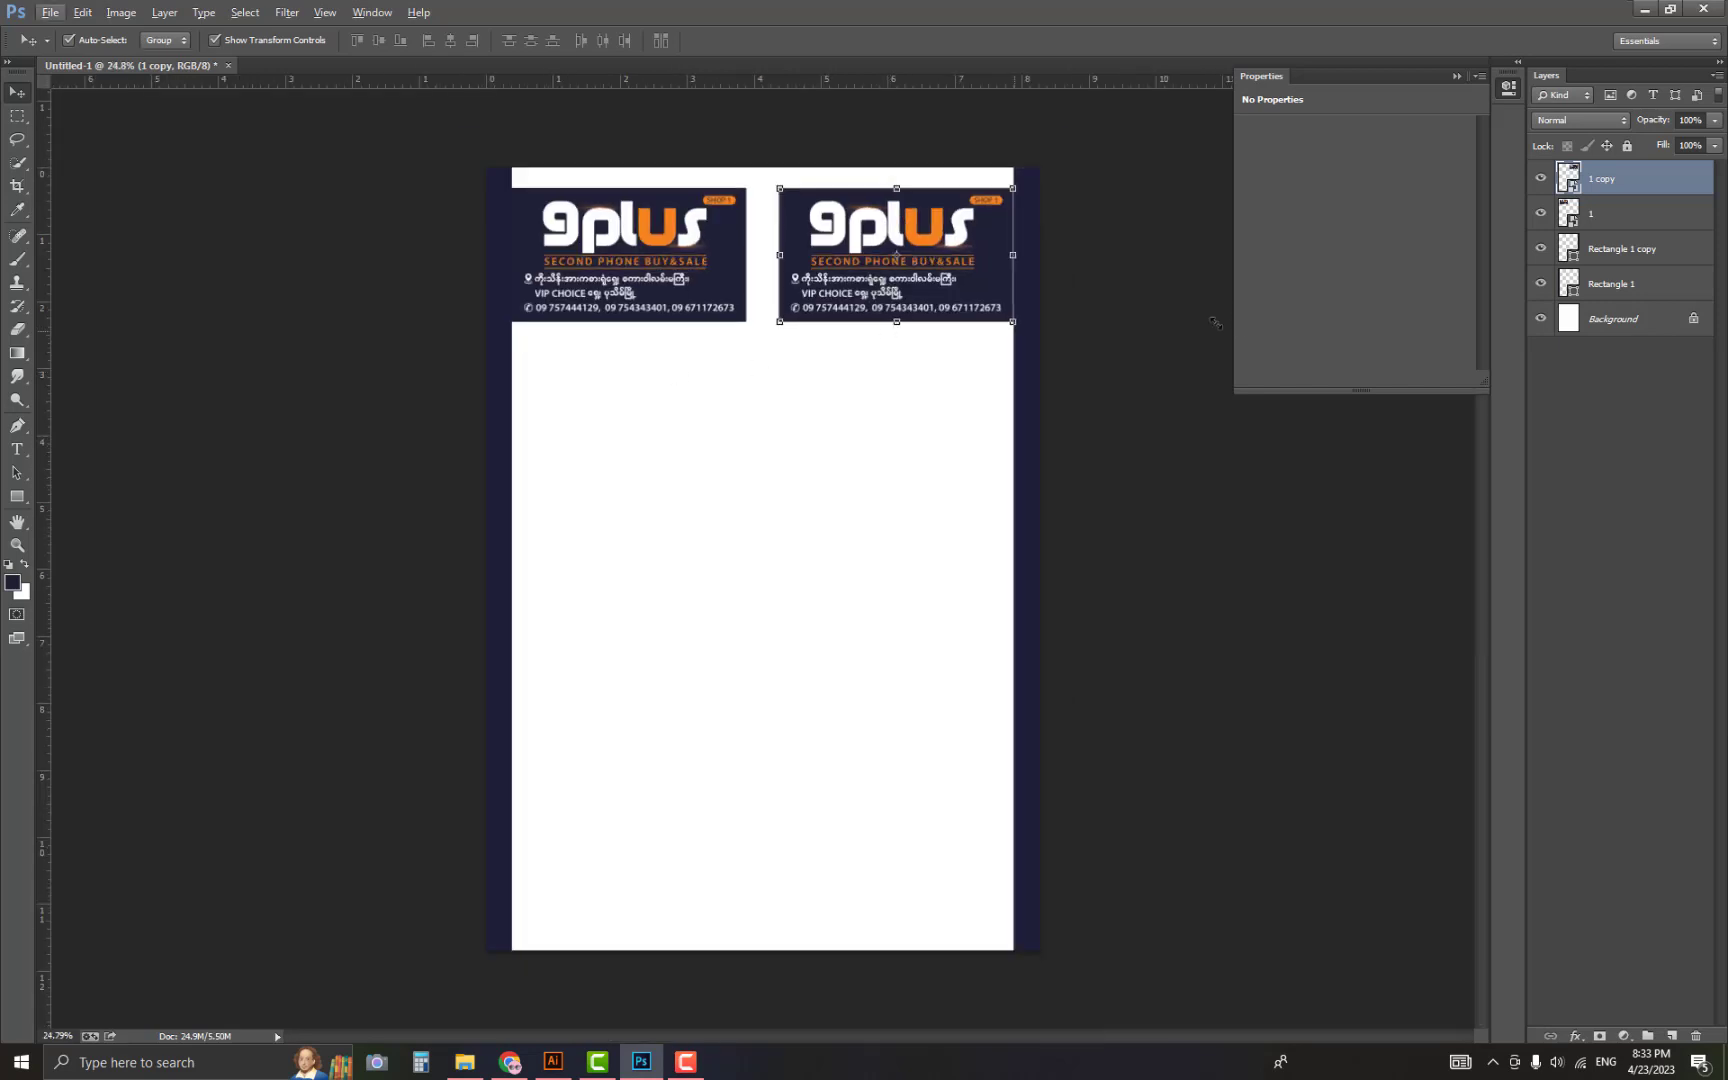
Hide both margin strip layers and select the left 9plus card.
{"action": "left_click", "coordinate": [1540, 248]}
{"action": "left_click", "coordinate": [1540, 283]}
{"action": "left_click", "coordinate": [720, 271]}
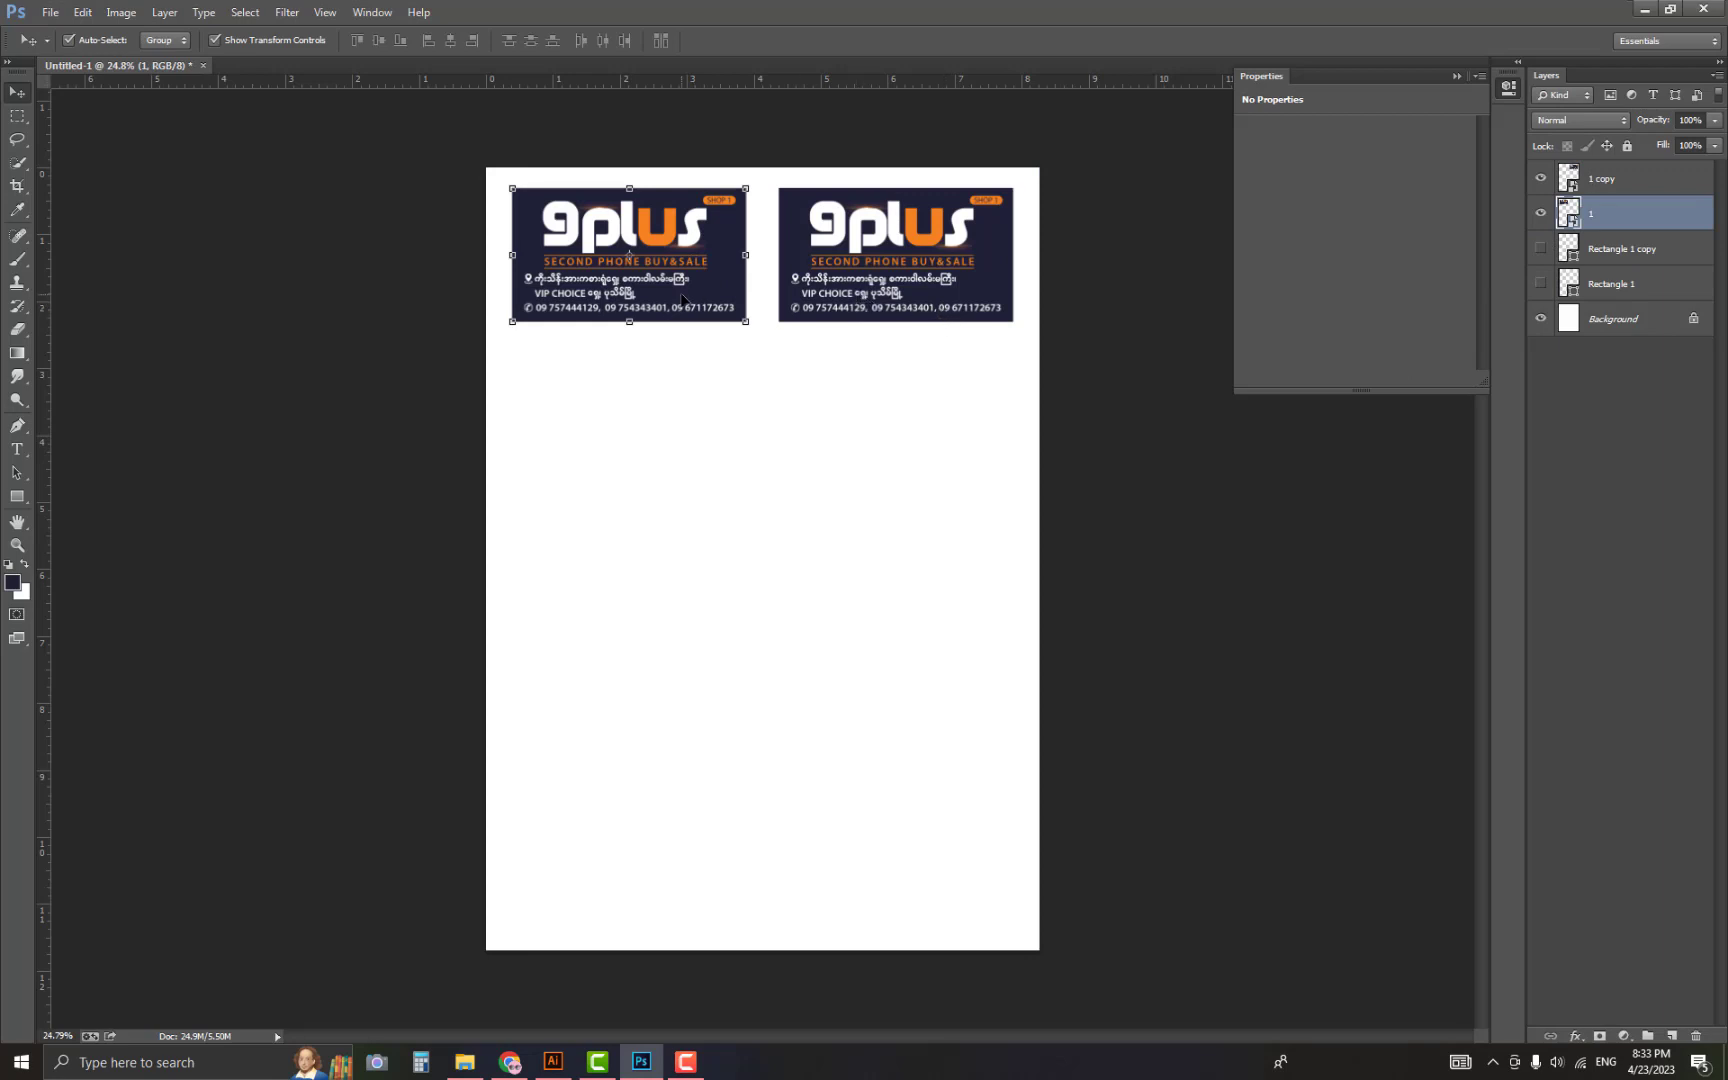
Duplicate the row of two Shop 1 cards four times down the page and group all ten cards.
{"action": "left_click", "coordinate": [865, 281], "text": "shift"}
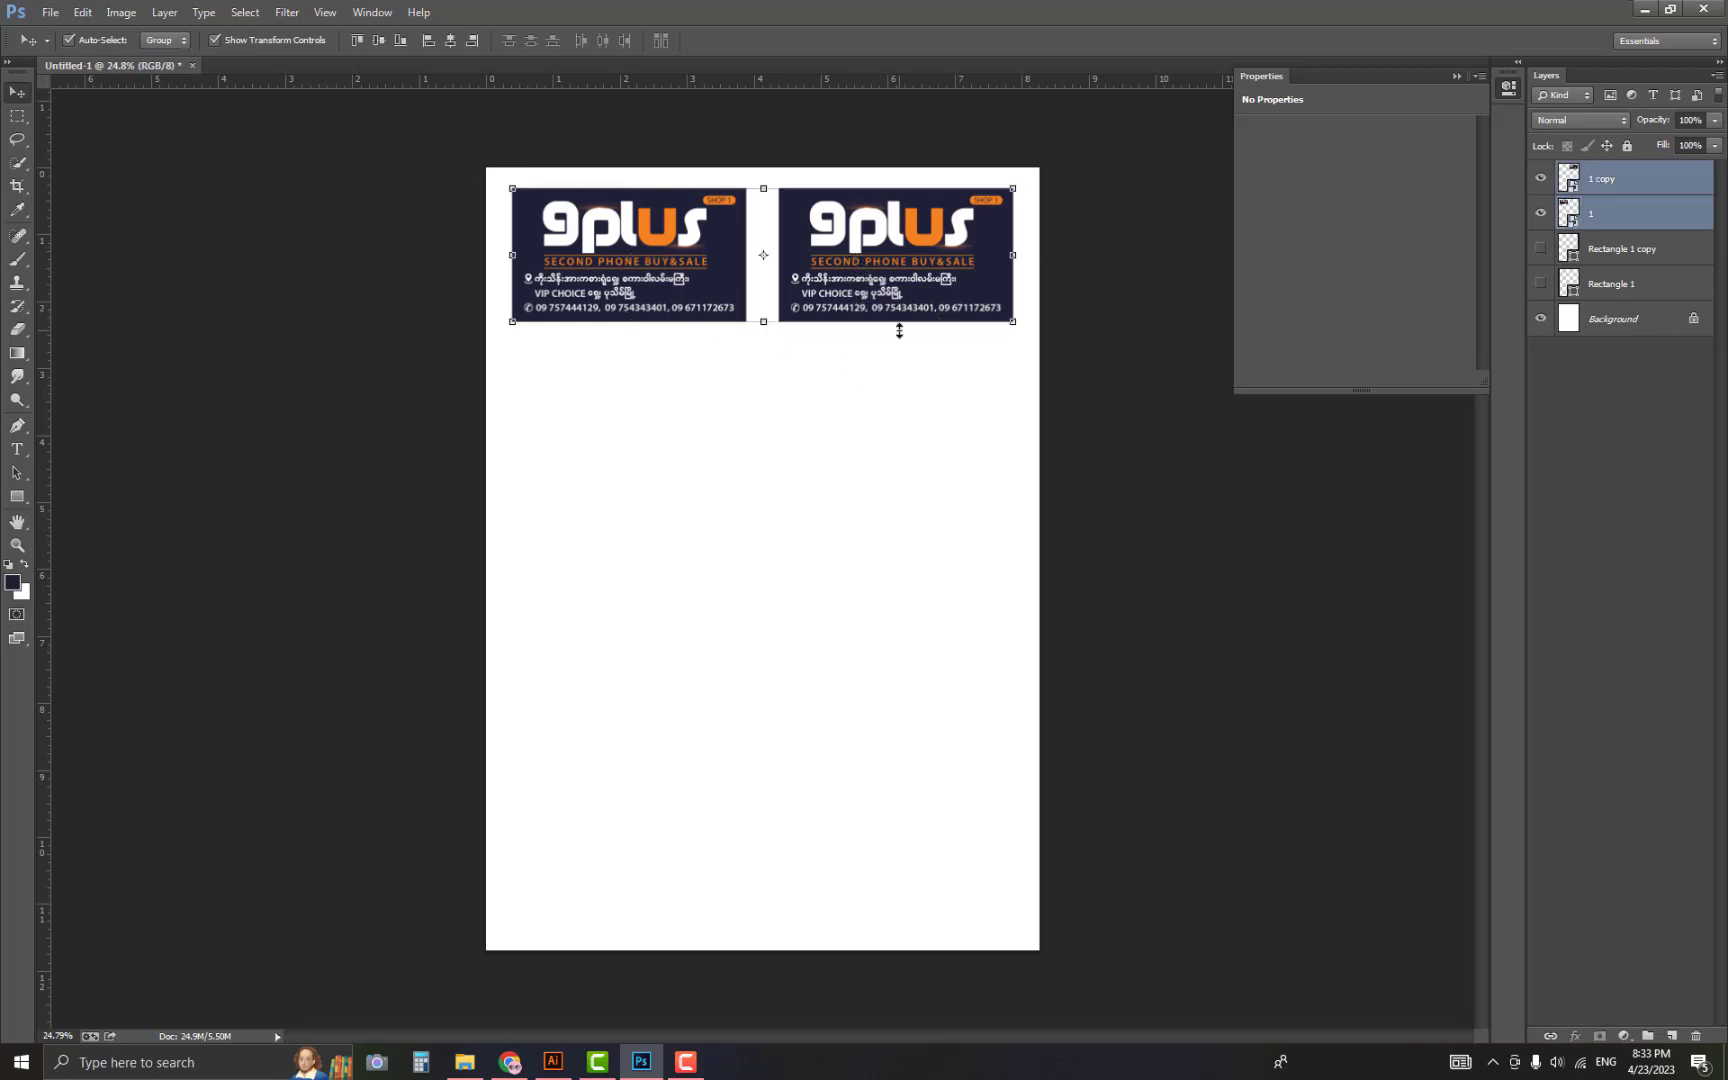
{"action": "left_click_drag", "start_coordinate": [880, 262], "coordinate": [836, 834]}
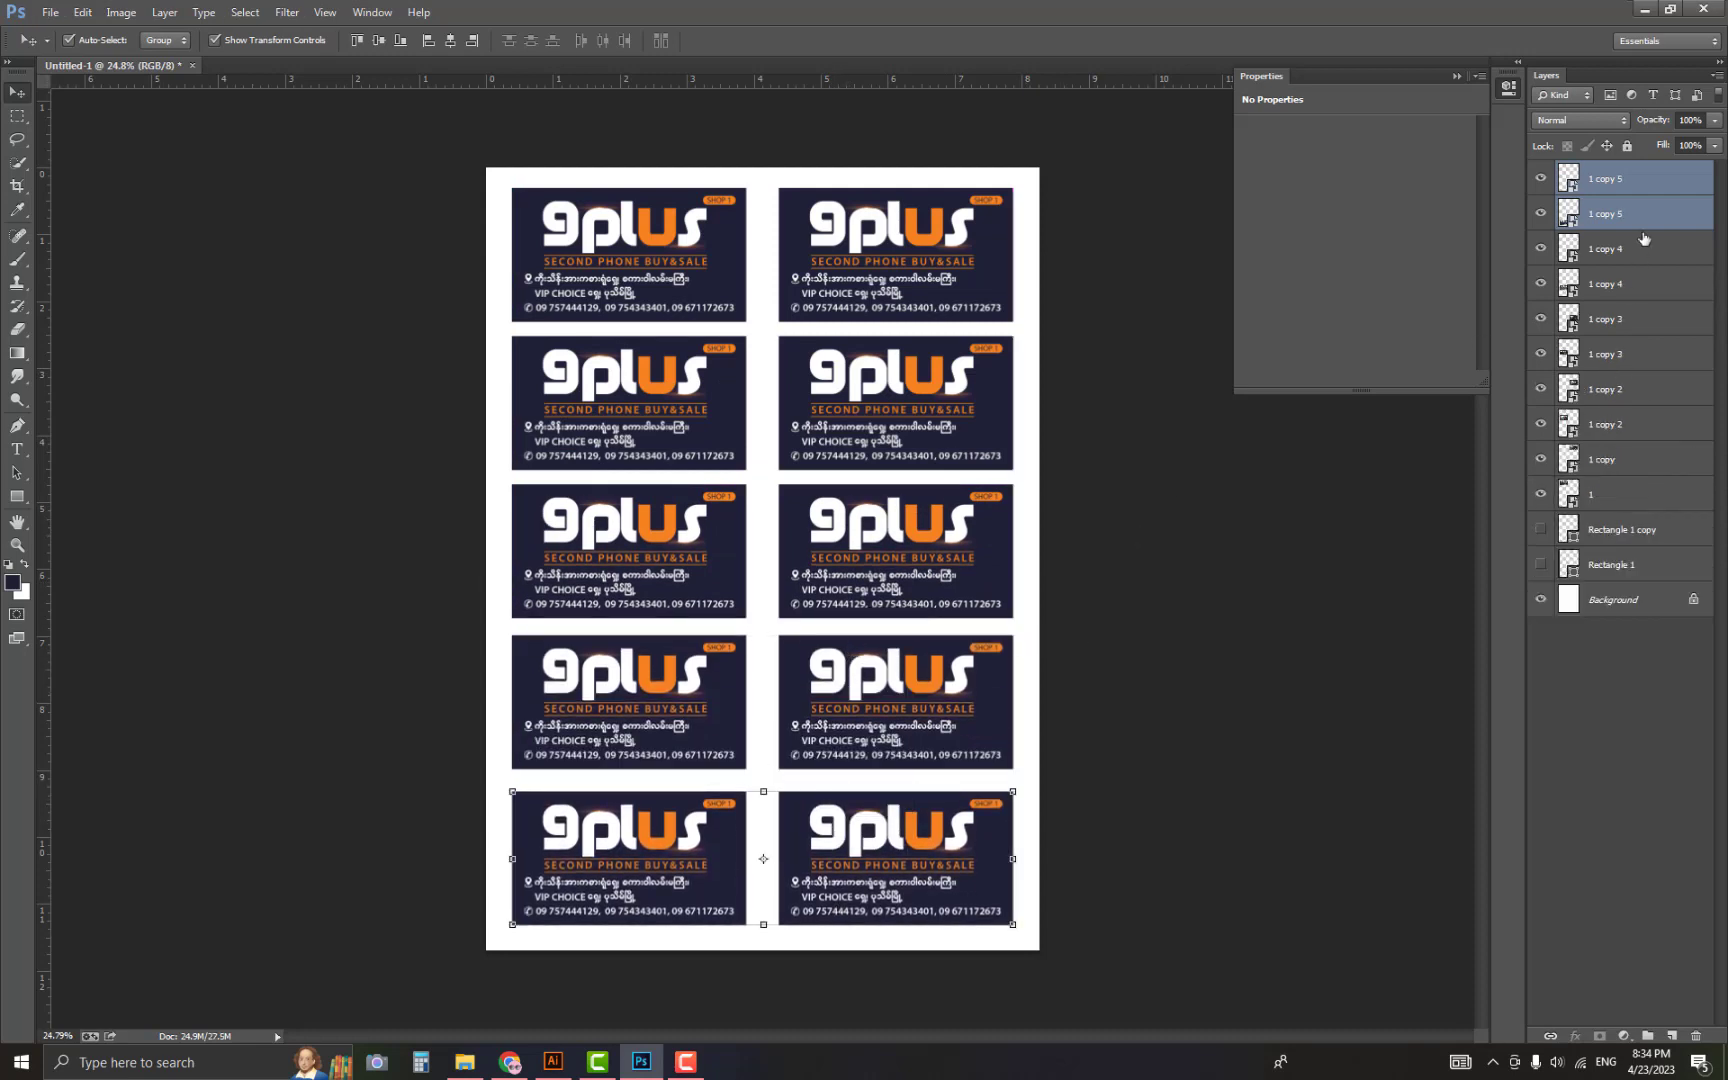
{"action": "left_click", "coordinate": [1648, 182]}
{"action": "left_click", "coordinate": [1613, 500], "text": "shift"}
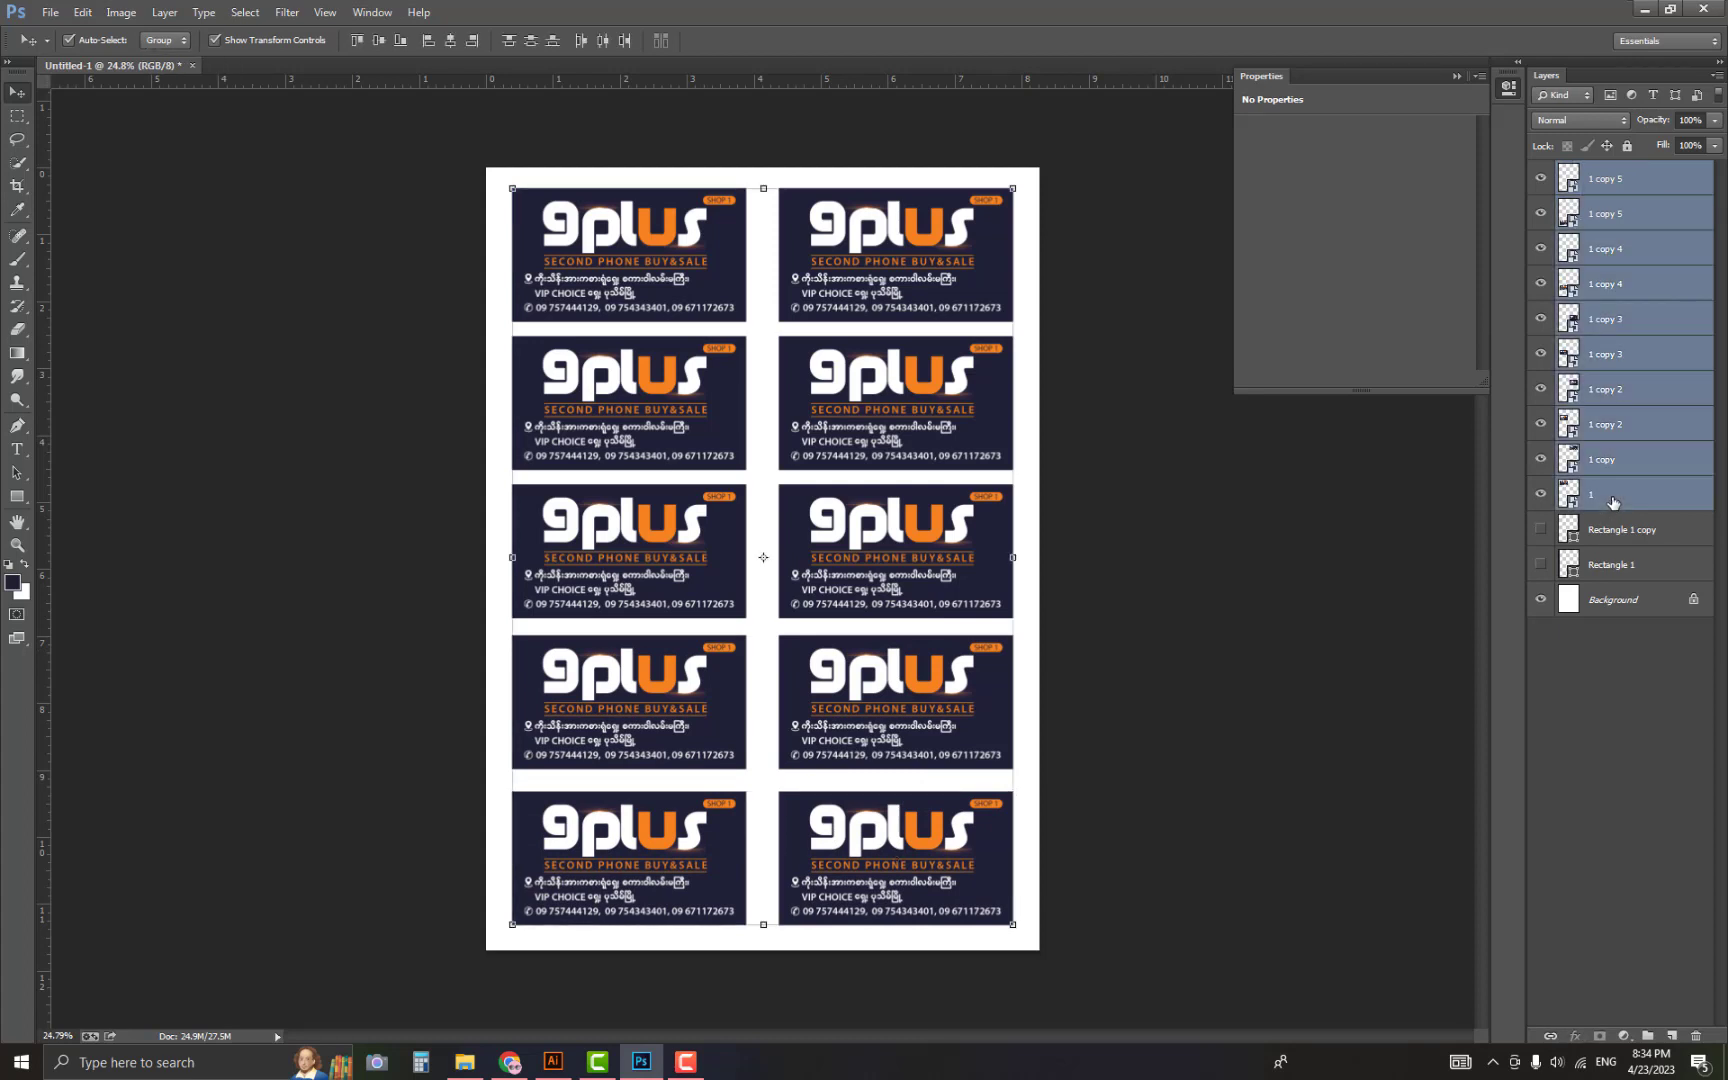
{"action": "key", "text": "ctrl+g"}
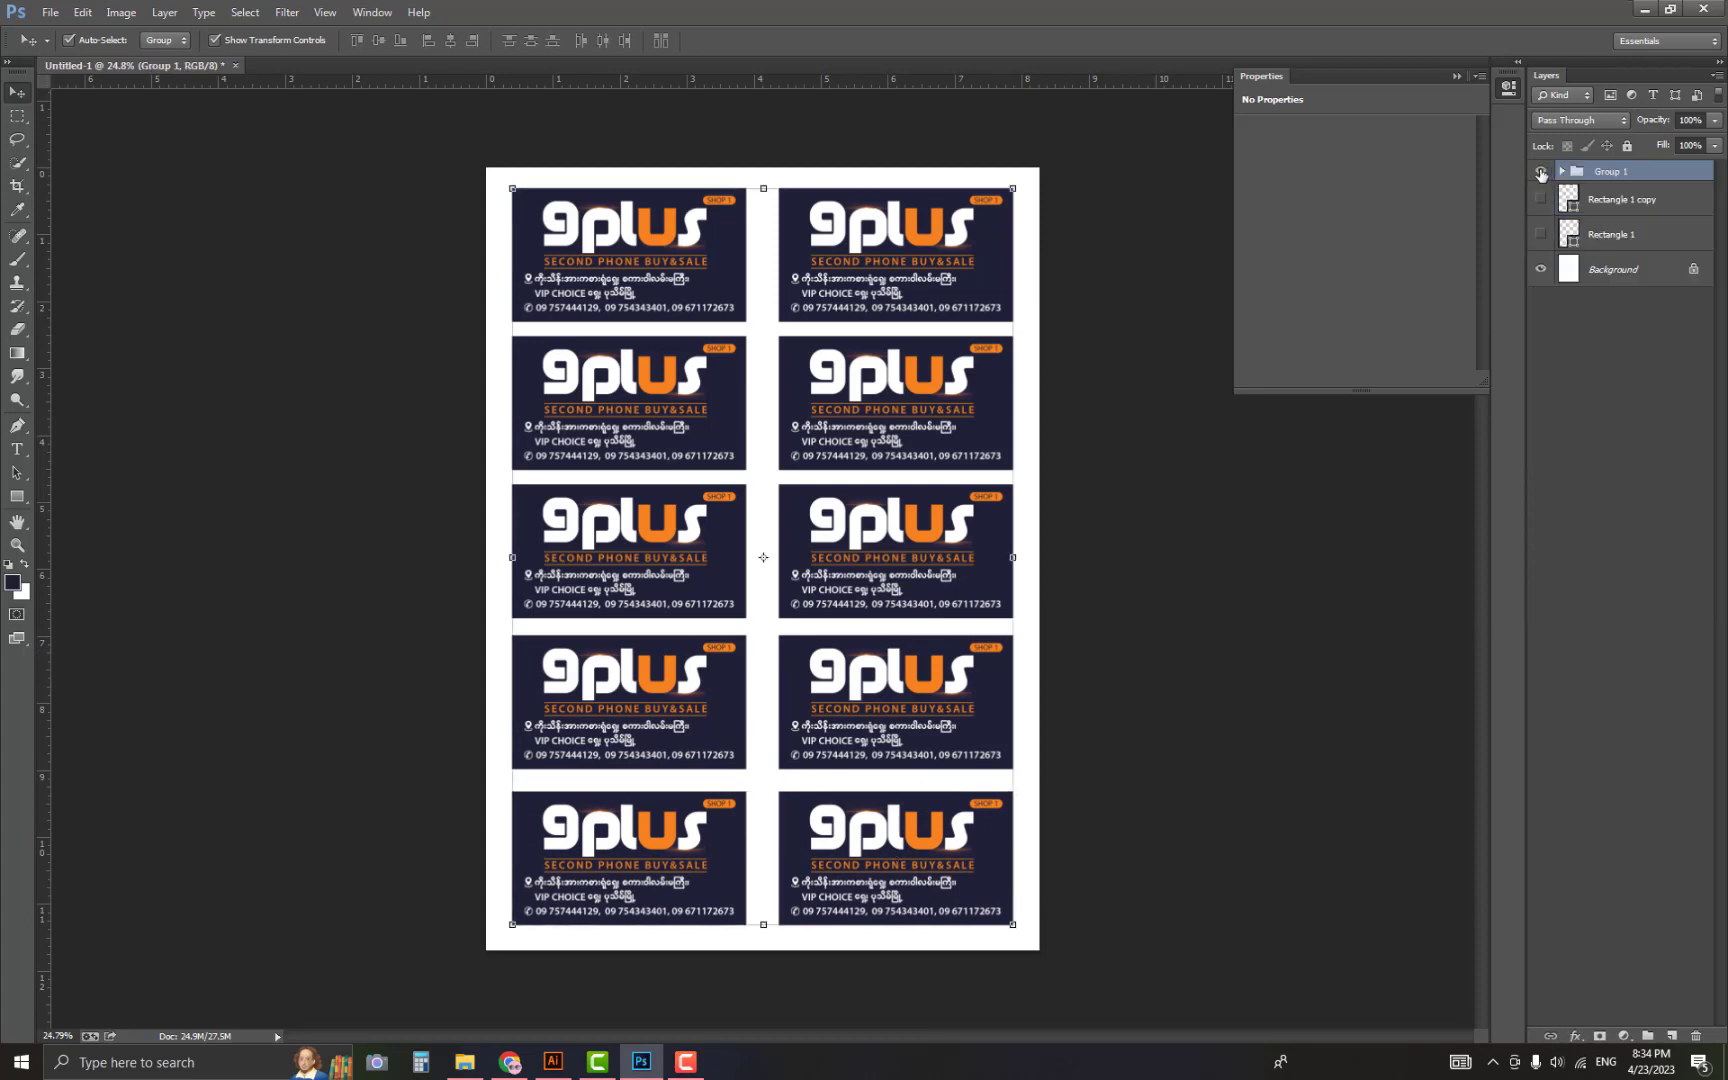
Hide the Shop 1 card group and place image 2 from the vnyll folder into the document.
{"action": "left_click", "coordinate": [1541, 172]}
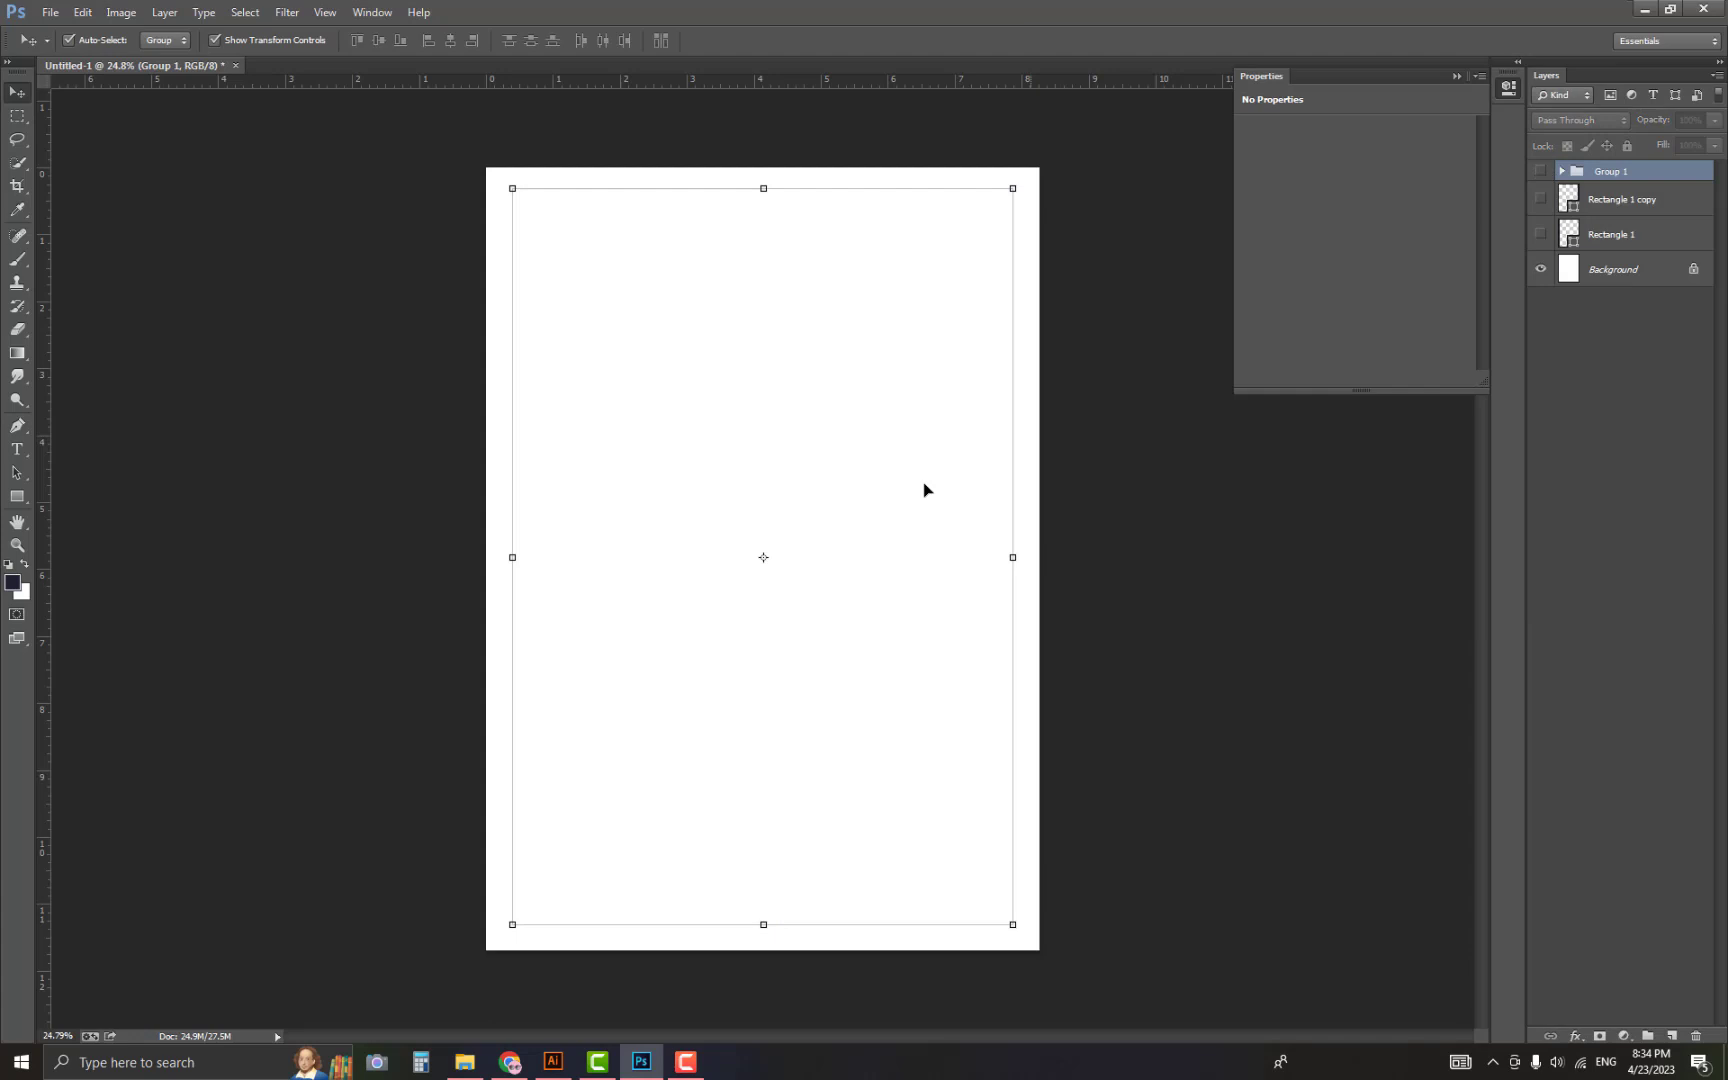
{"action": "left_click", "coordinate": [1149, 367]}
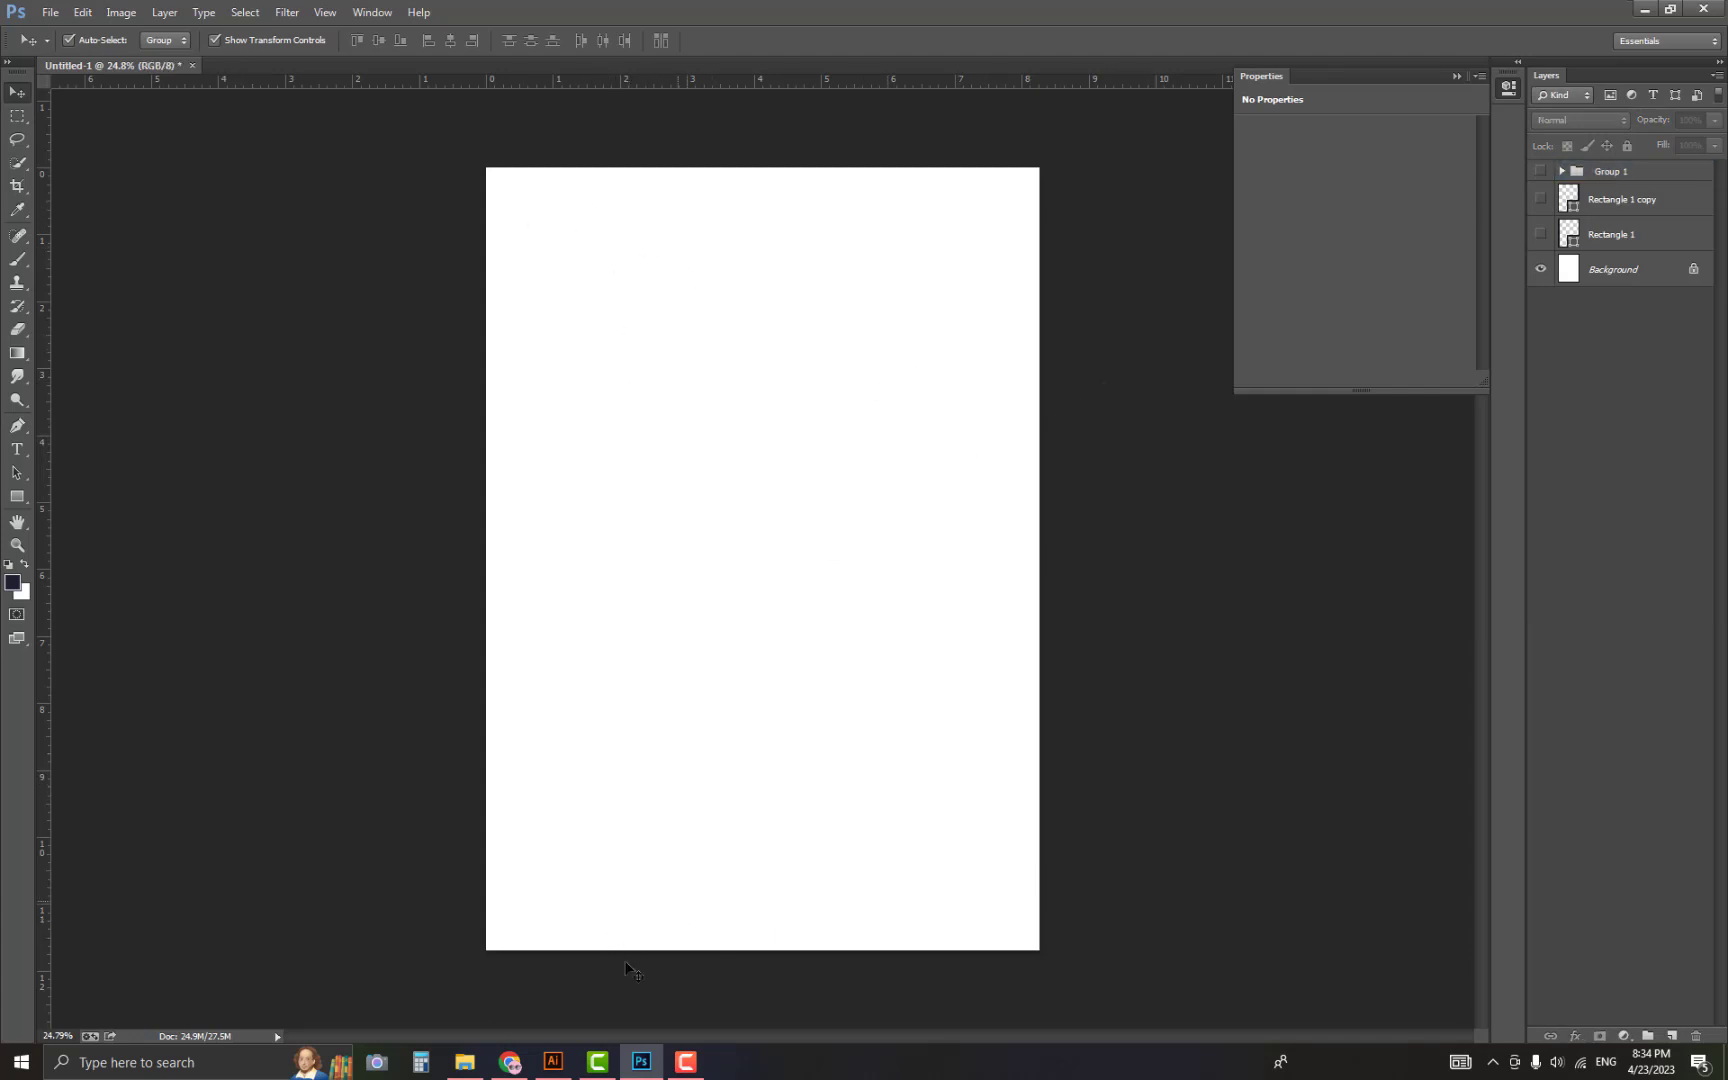
{"action": "left_click", "coordinate": [465, 1062]}
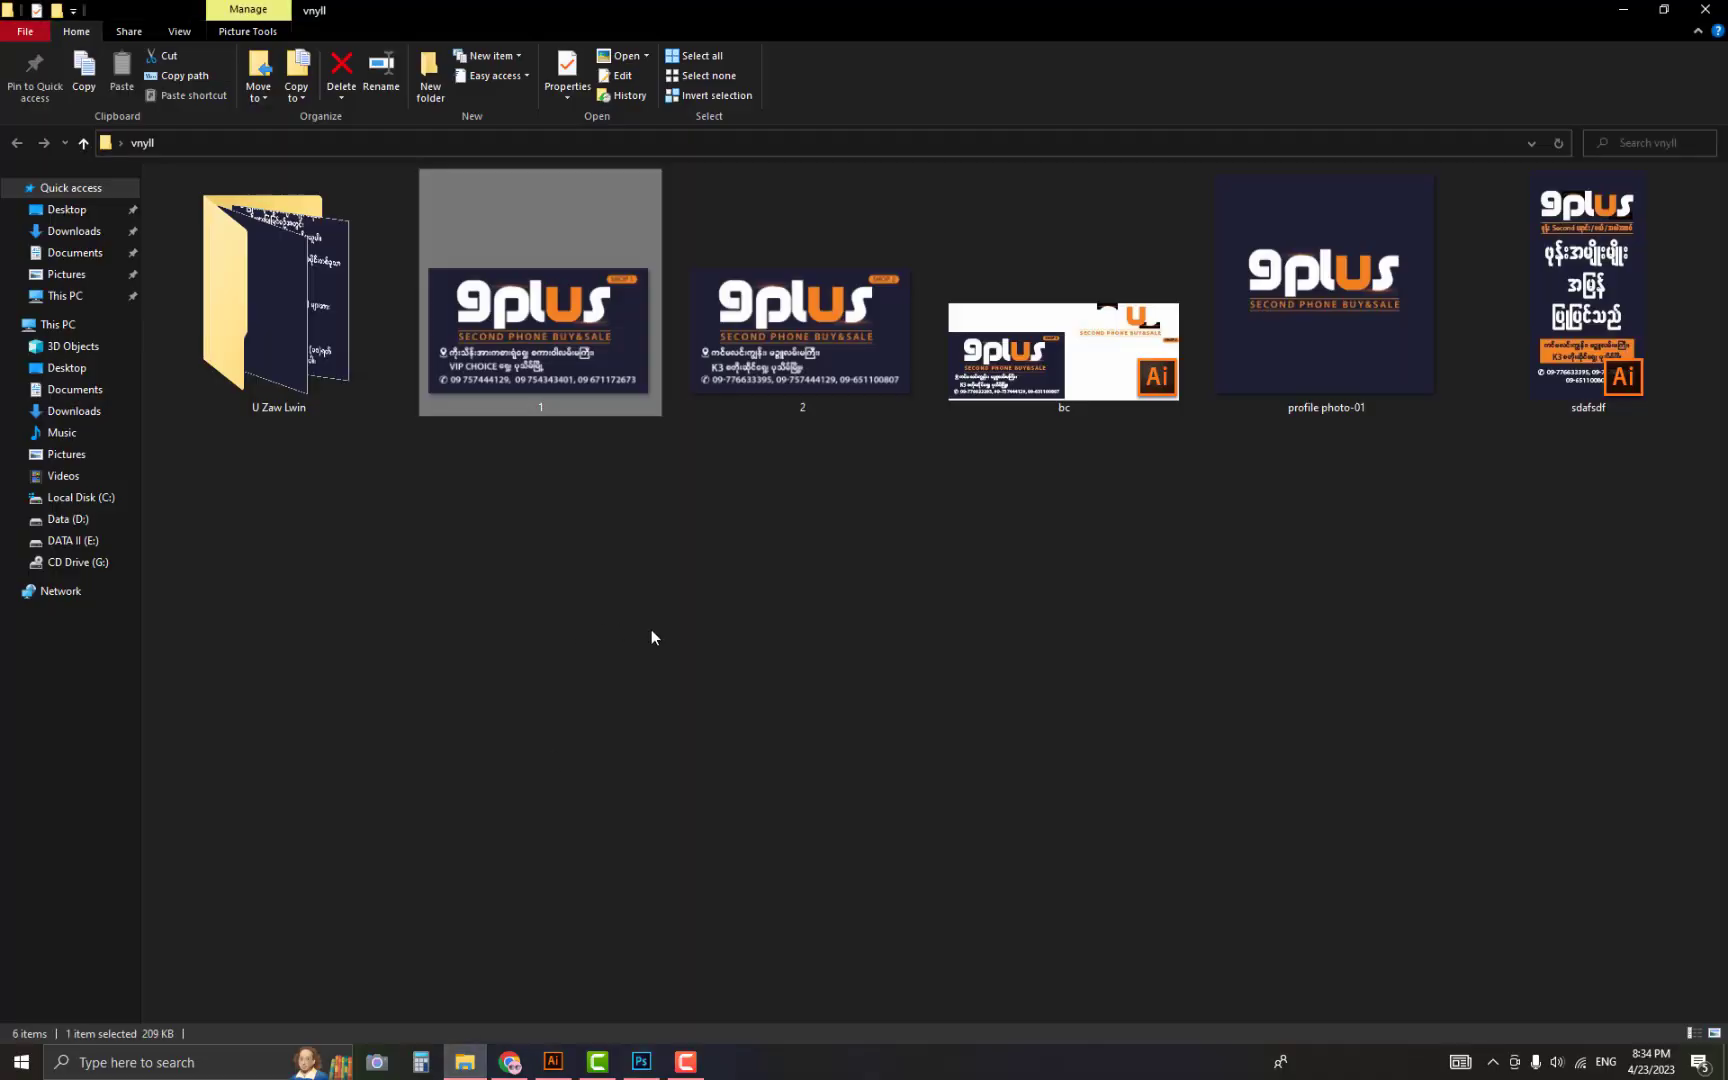
{"action": "left_click_drag", "start_coordinate": [798, 364], "coordinate": [648, 409]}
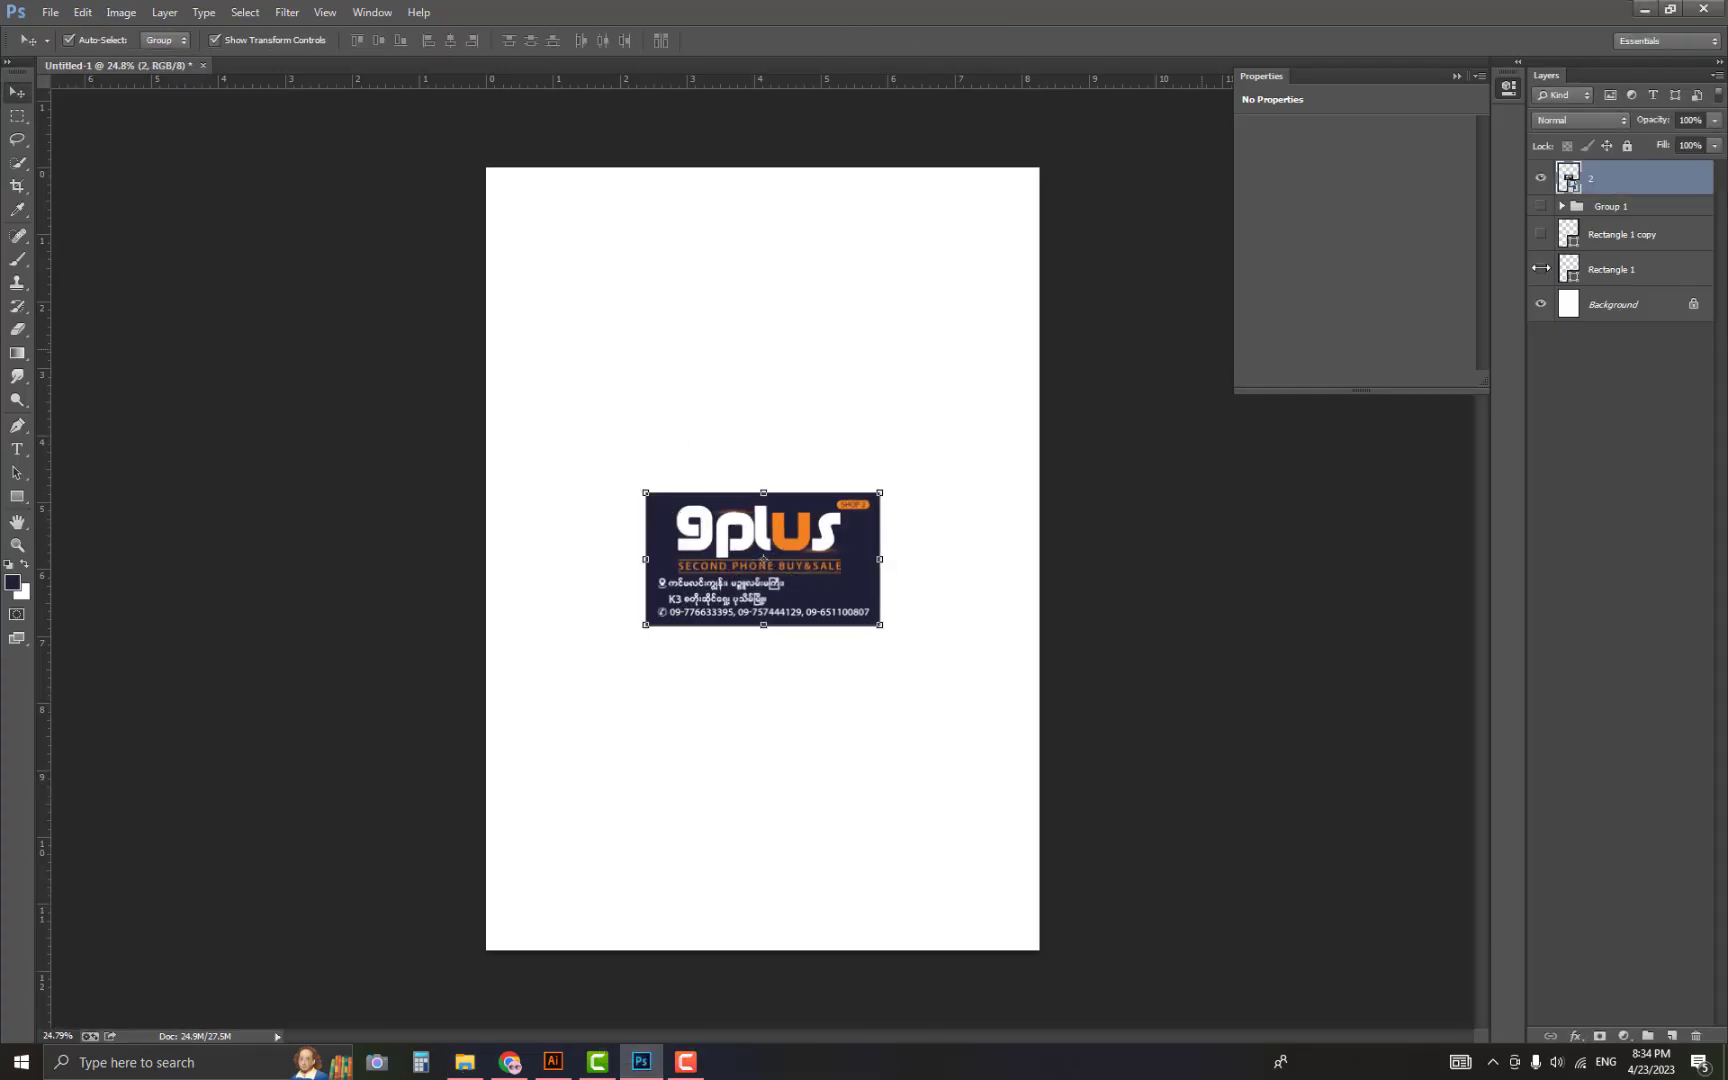
Using the Shop 1 group as a temporary guide, align the Shop 2 card over its top-left card and duplicate it over the top-right one.
{"action": "left_click", "coordinate": [1603, 210]}
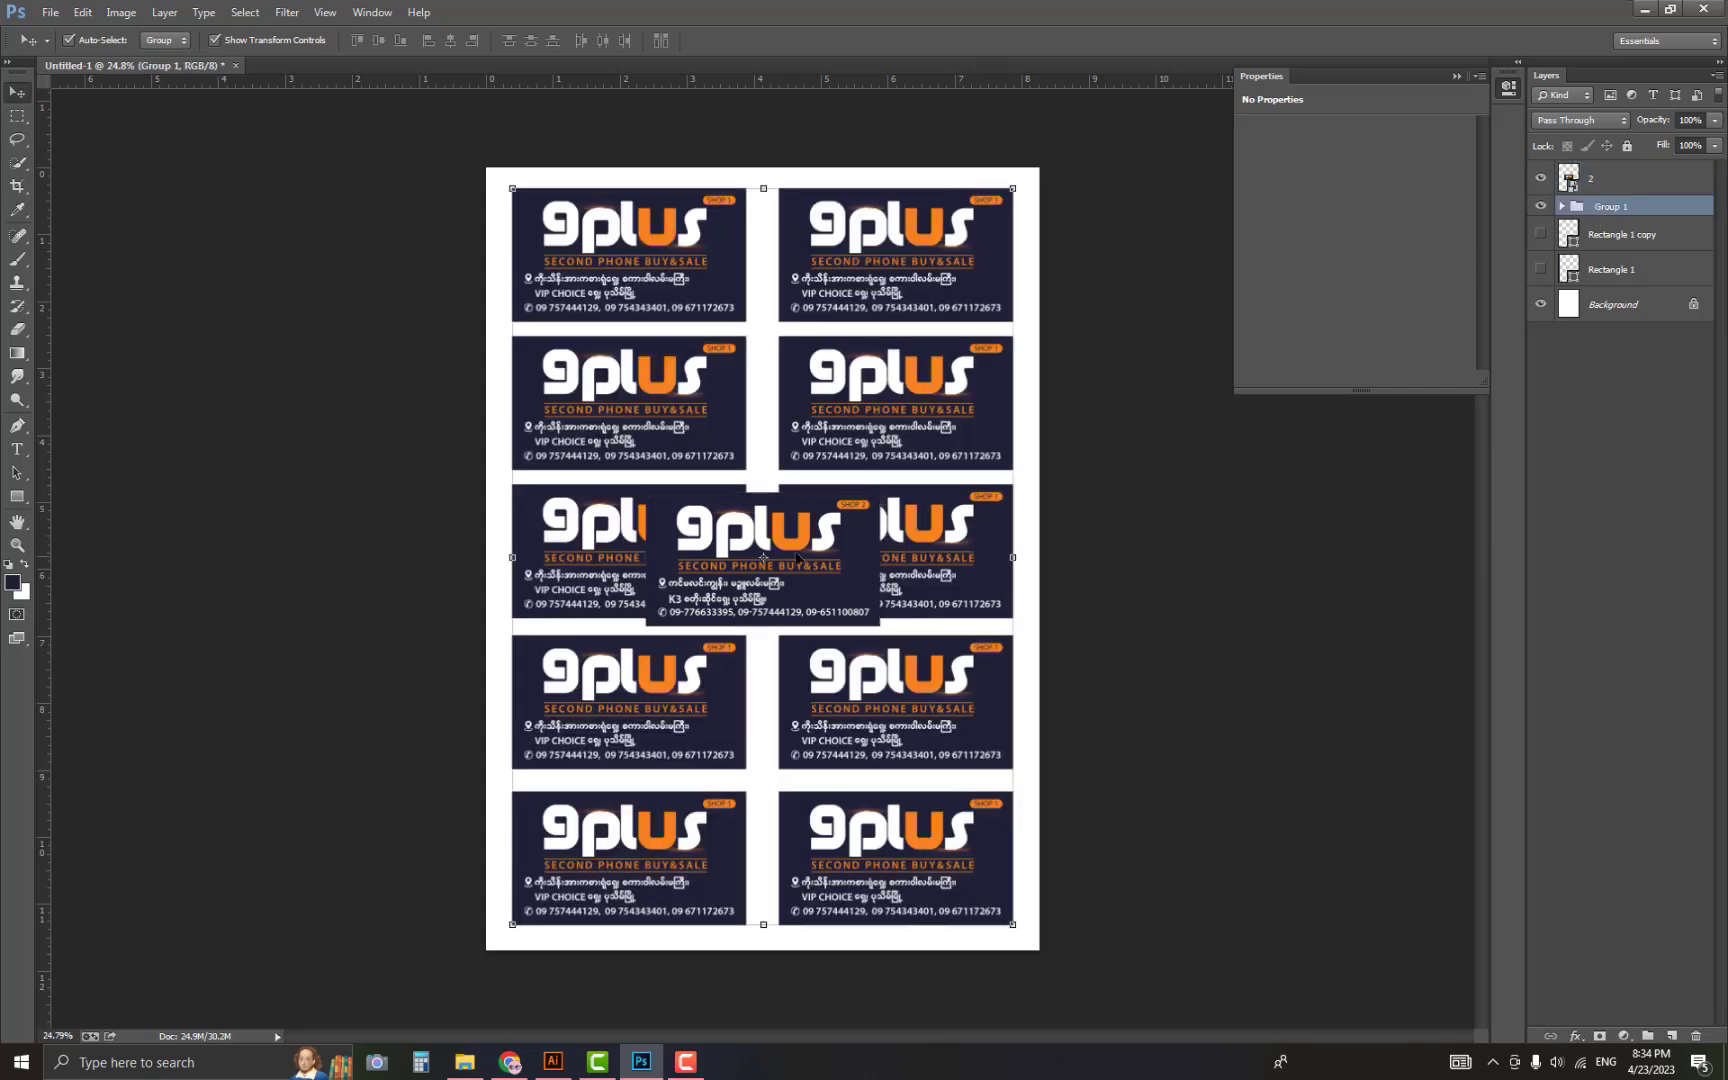
{"action": "left_click_drag", "start_coordinate": [797, 558], "coordinate": [706, 259]}
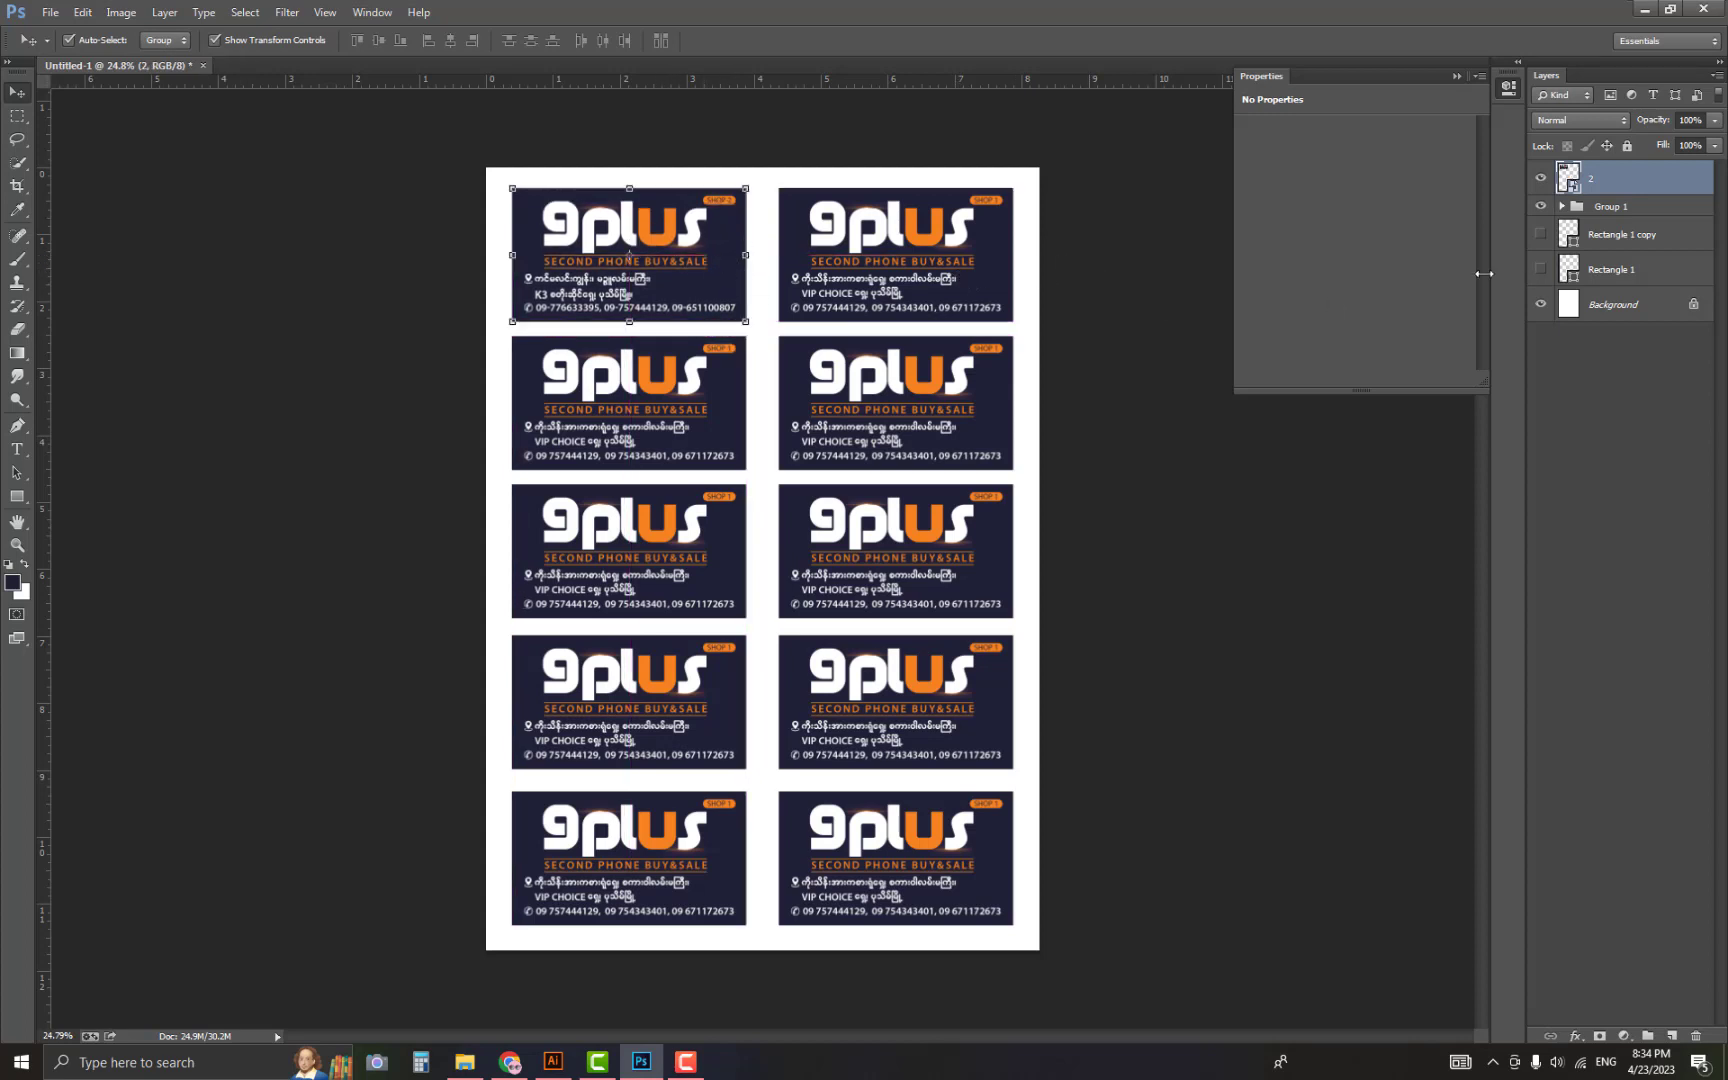
{"action": "left_click_drag", "start_coordinate": [655, 240], "coordinate": [922, 240]}
{"action": "left_click", "coordinate": [1541, 242]}
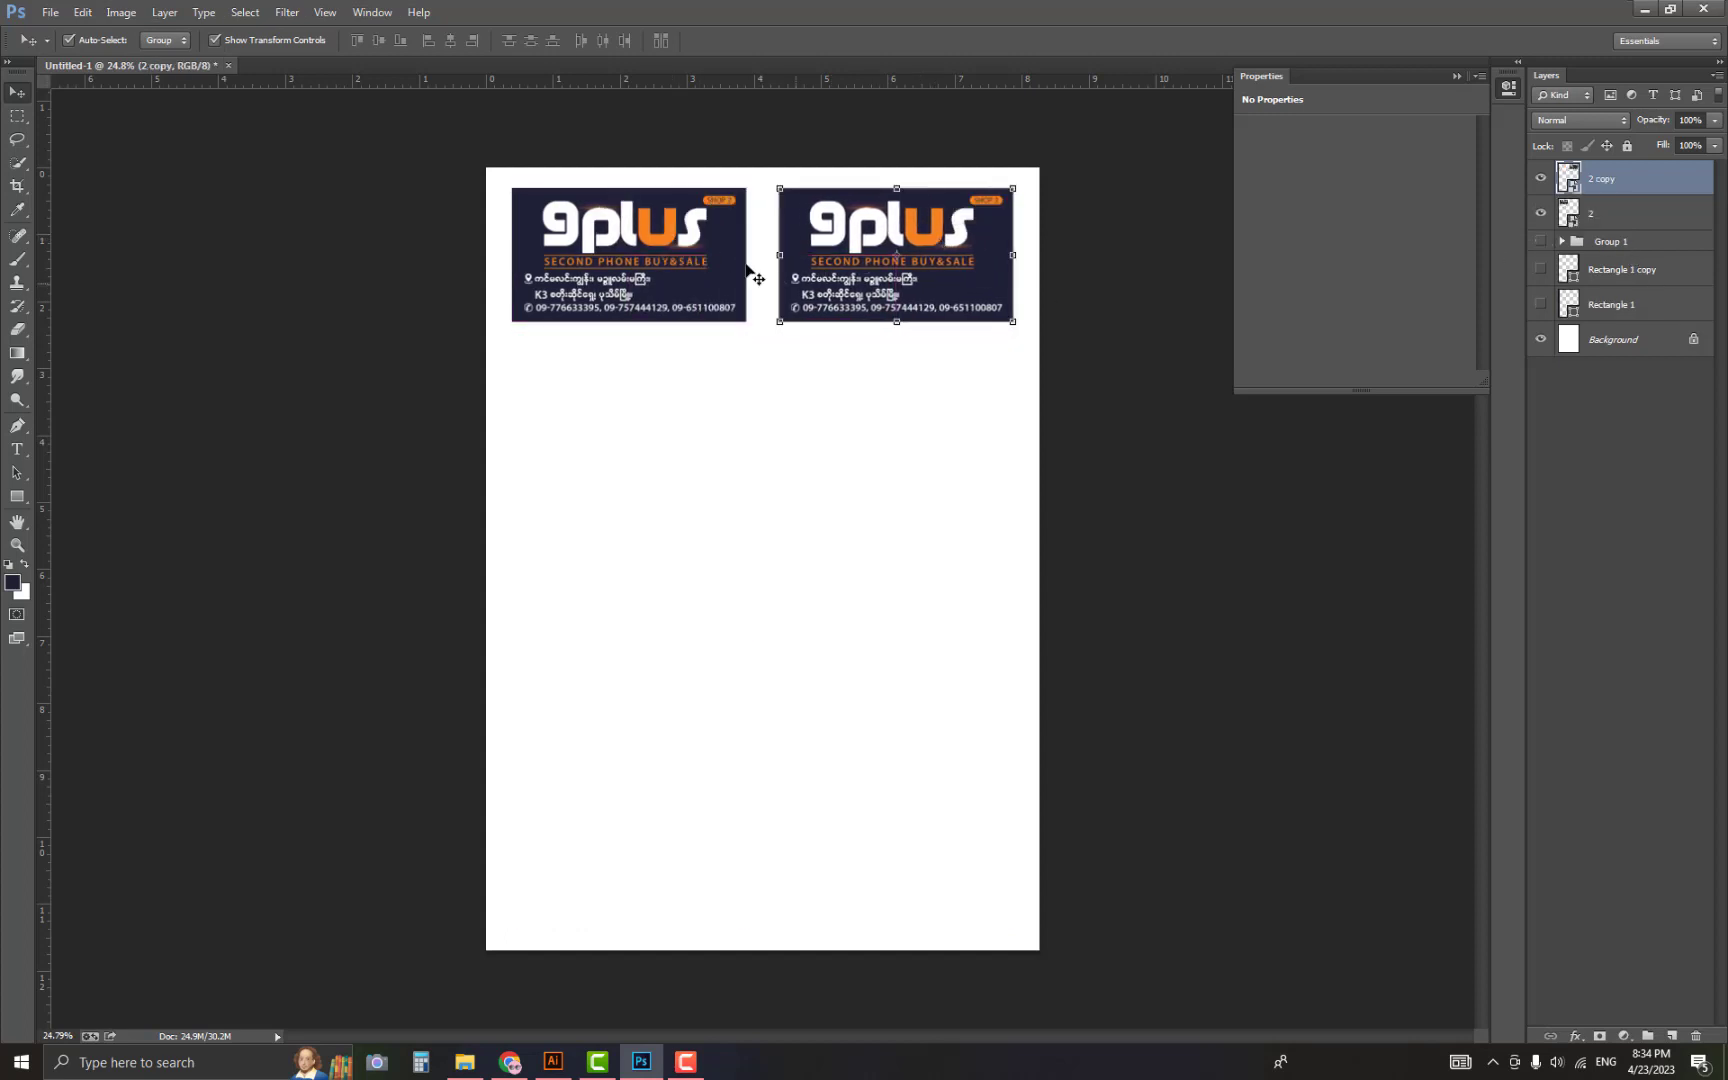
Duplicate the row of two Shop 2 cards four times down the page and group all ten cards.
{"action": "left_click", "coordinate": [1640, 213], "text": "shift"}
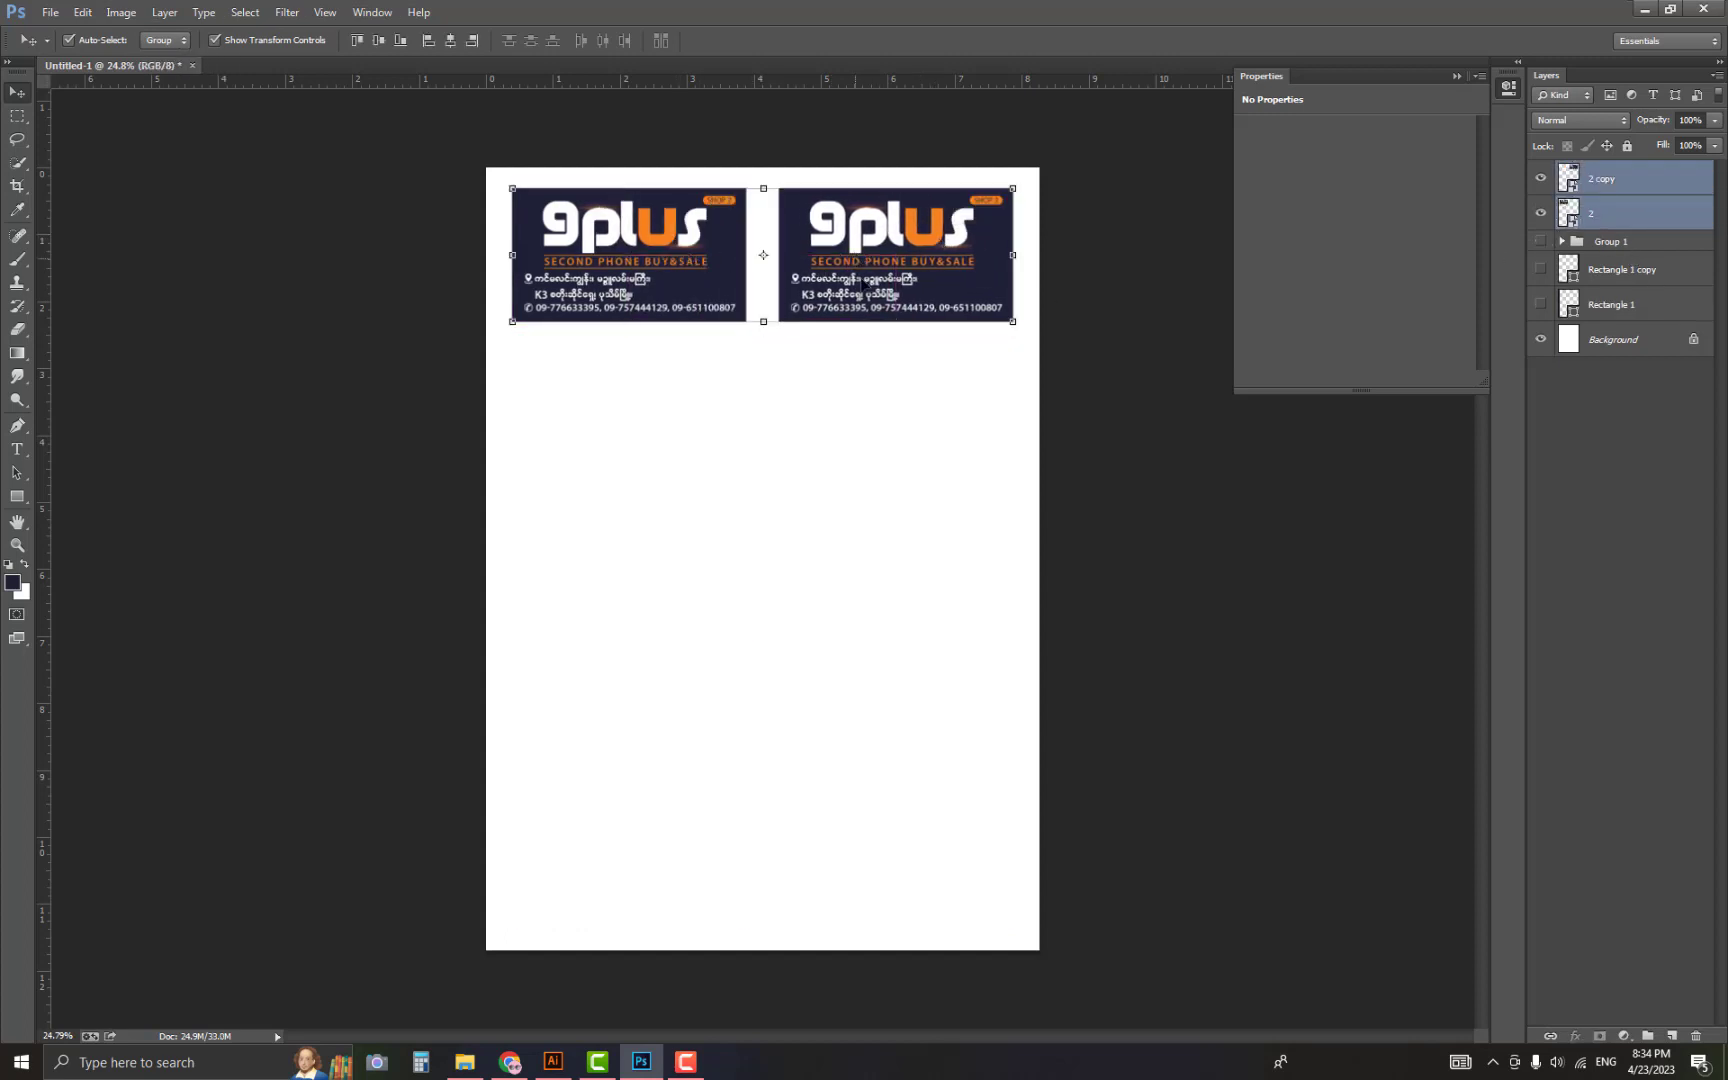
{"action": "left_click_drag", "start_coordinate": [862, 284], "coordinate": [852, 832]}
{"action": "left_click", "coordinate": [1645, 181]}
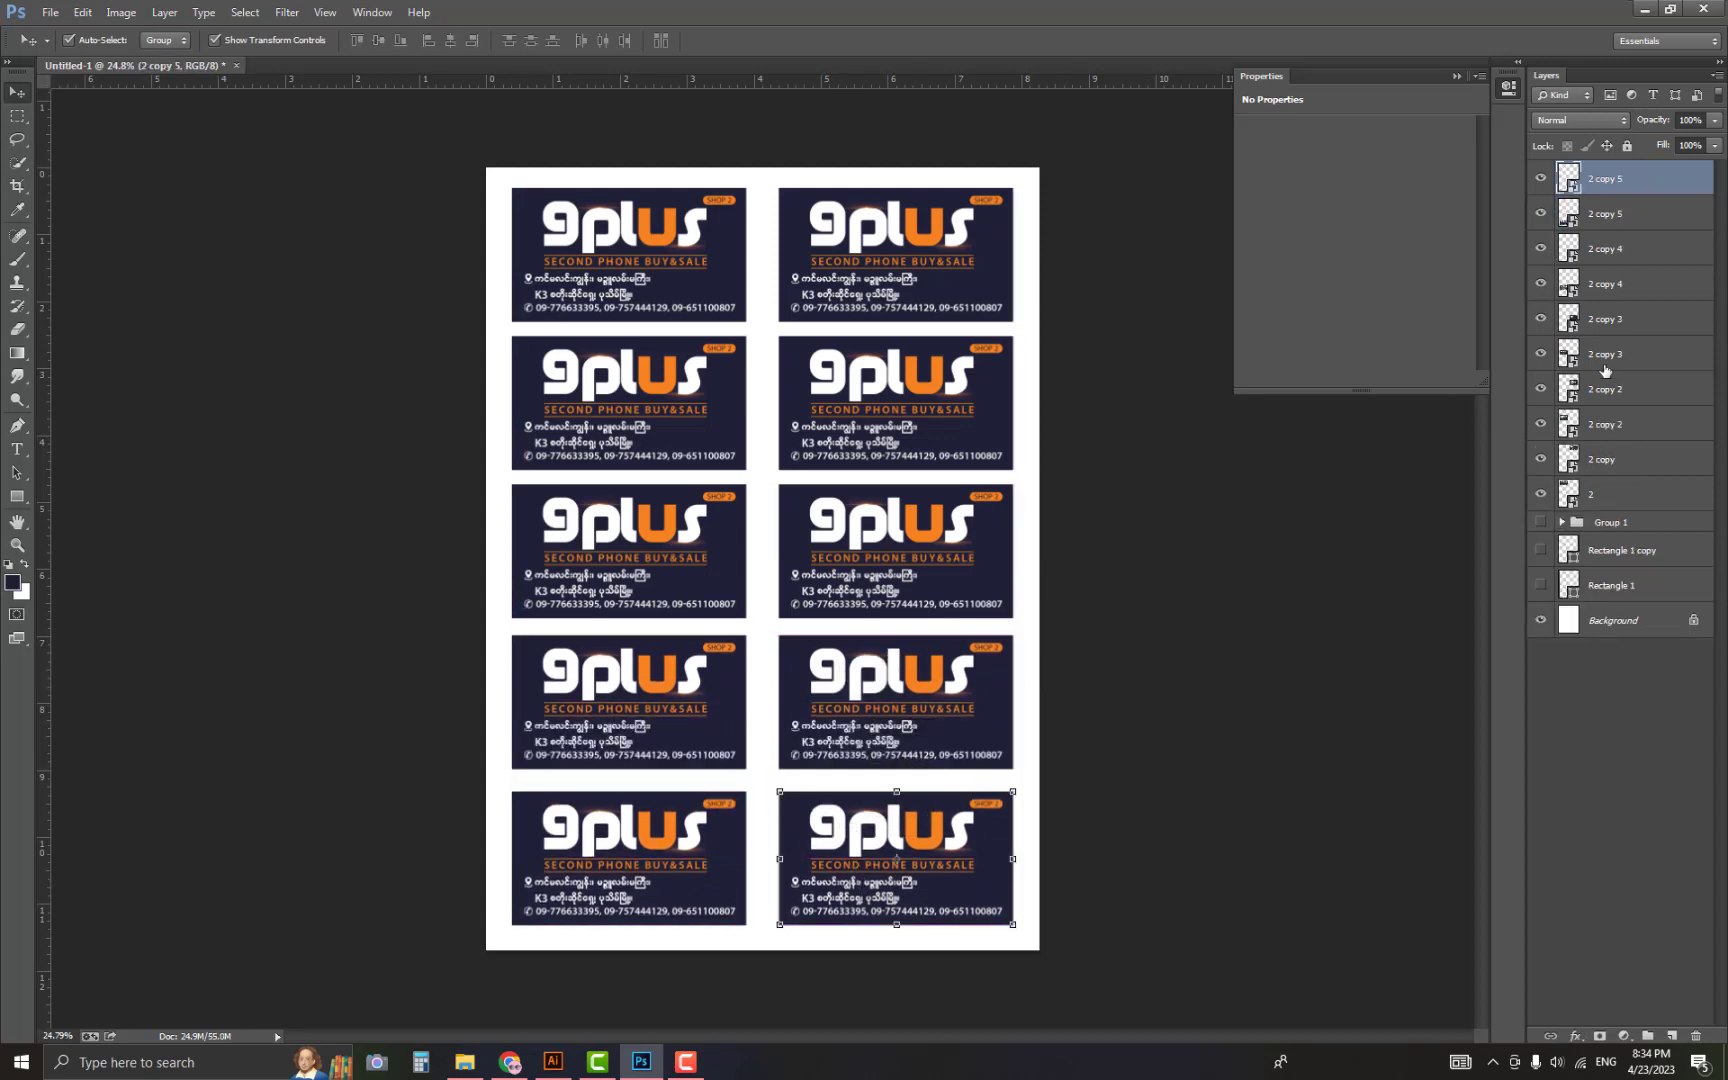
{"action": "left_click", "coordinate": [1619, 494], "text": "shift"}
{"action": "key", "text": "ctrl+g"}
Compare the two card groups by toggling their visibility, leaving Group 1 shown and Group 2 hidden.
{"action": "left_click", "coordinate": [1540, 171]}
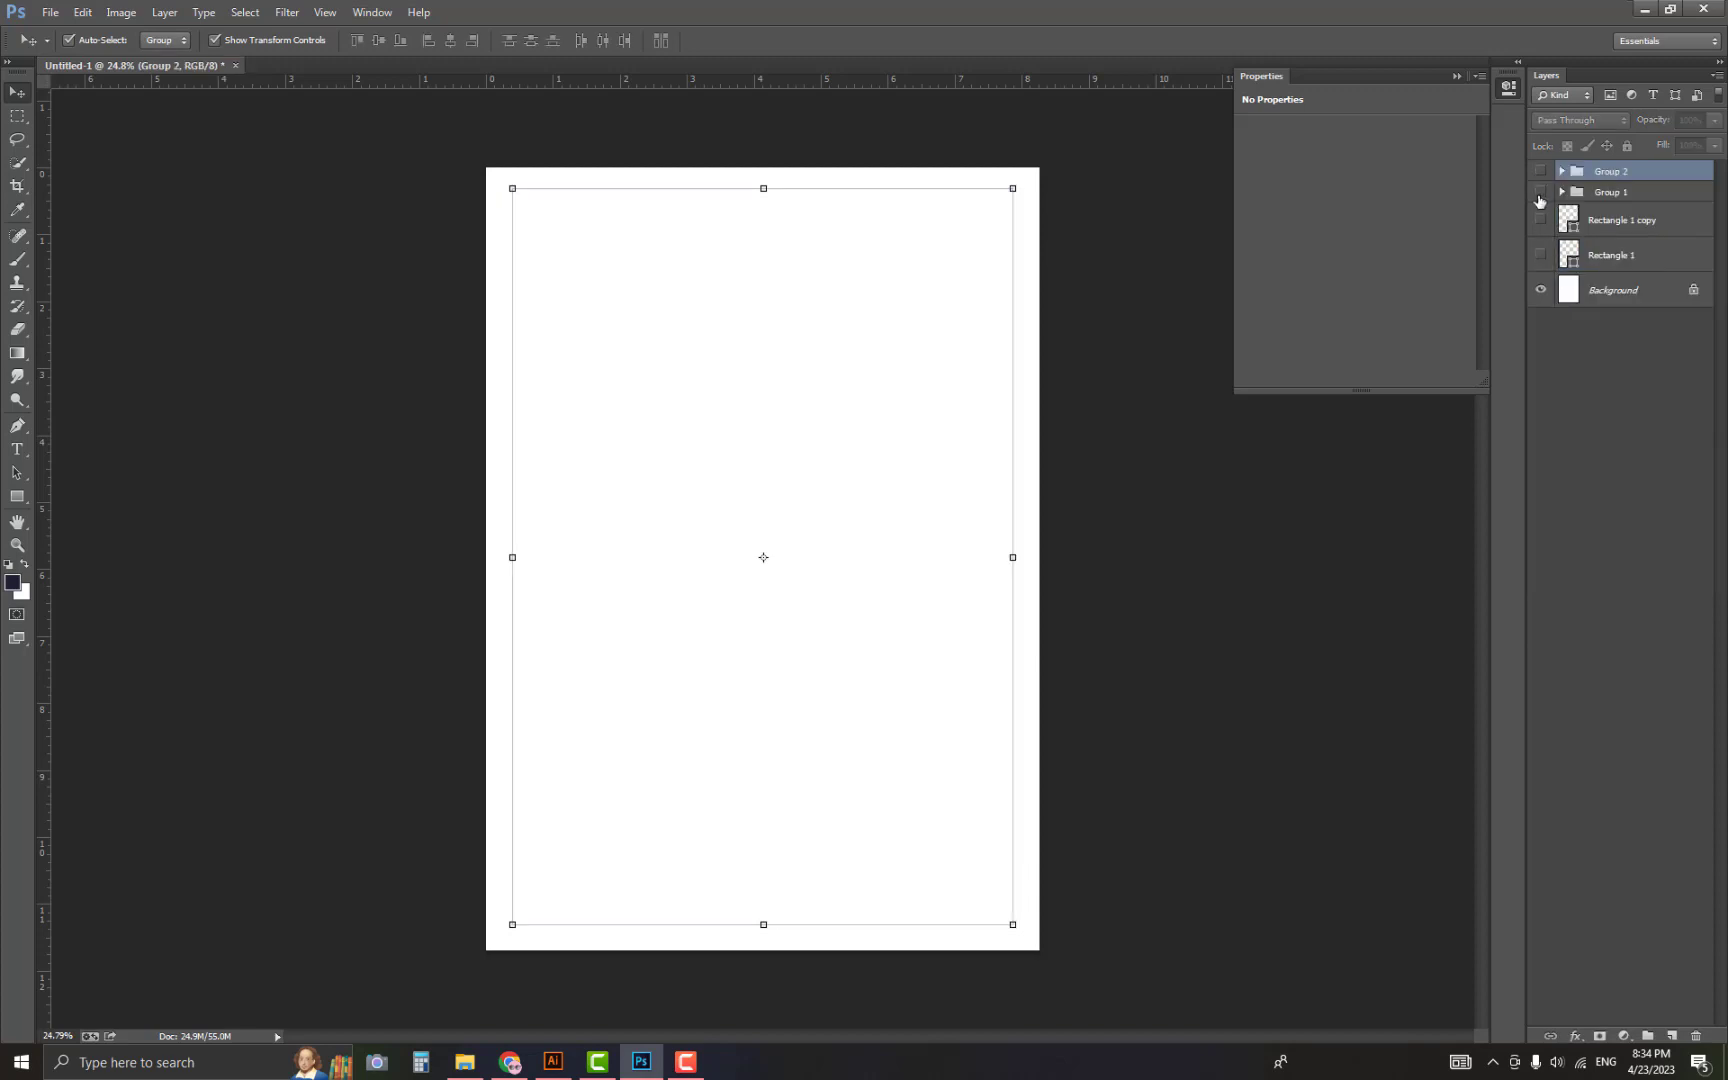
{"action": "left_click", "coordinate": [1540, 192]}
{"action": "left_click", "coordinate": [1540, 192]}
{"action": "left_click", "coordinate": [1540, 171]}
{"action": "left_click", "coordinate": [1542, 193]}
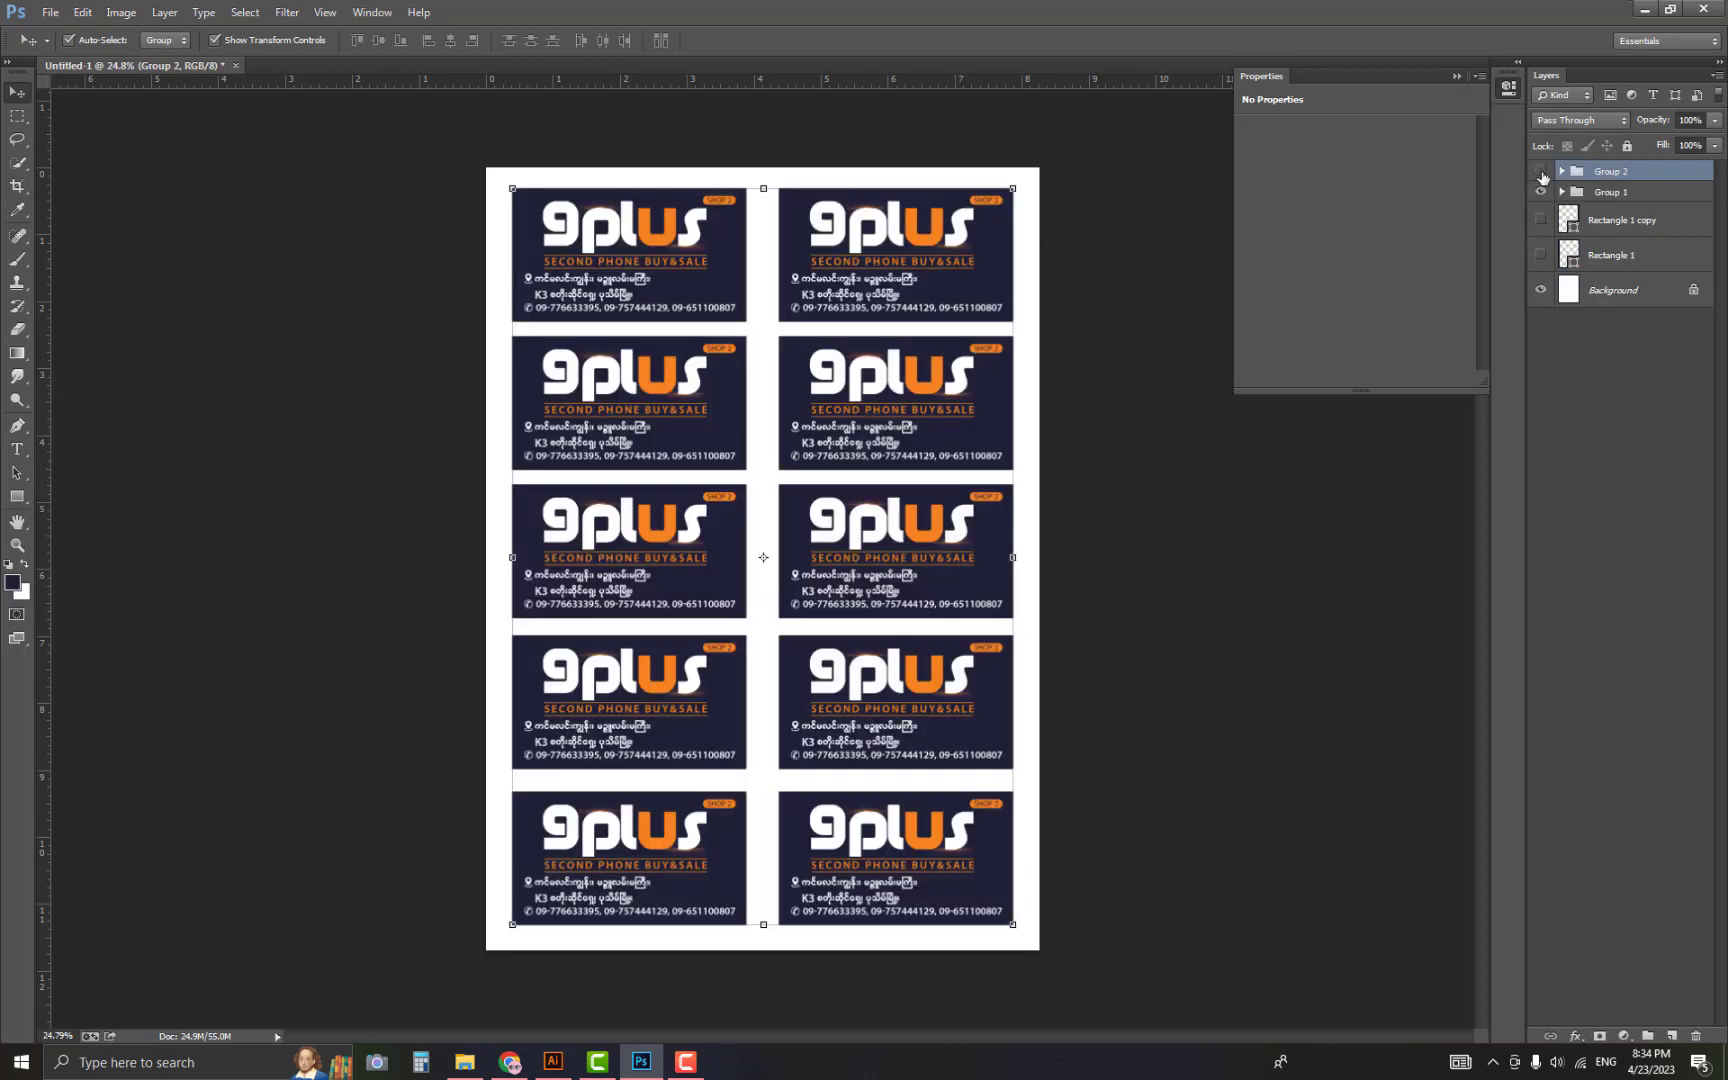
{"action": "left_click", "coordinate": [1541, 172]}
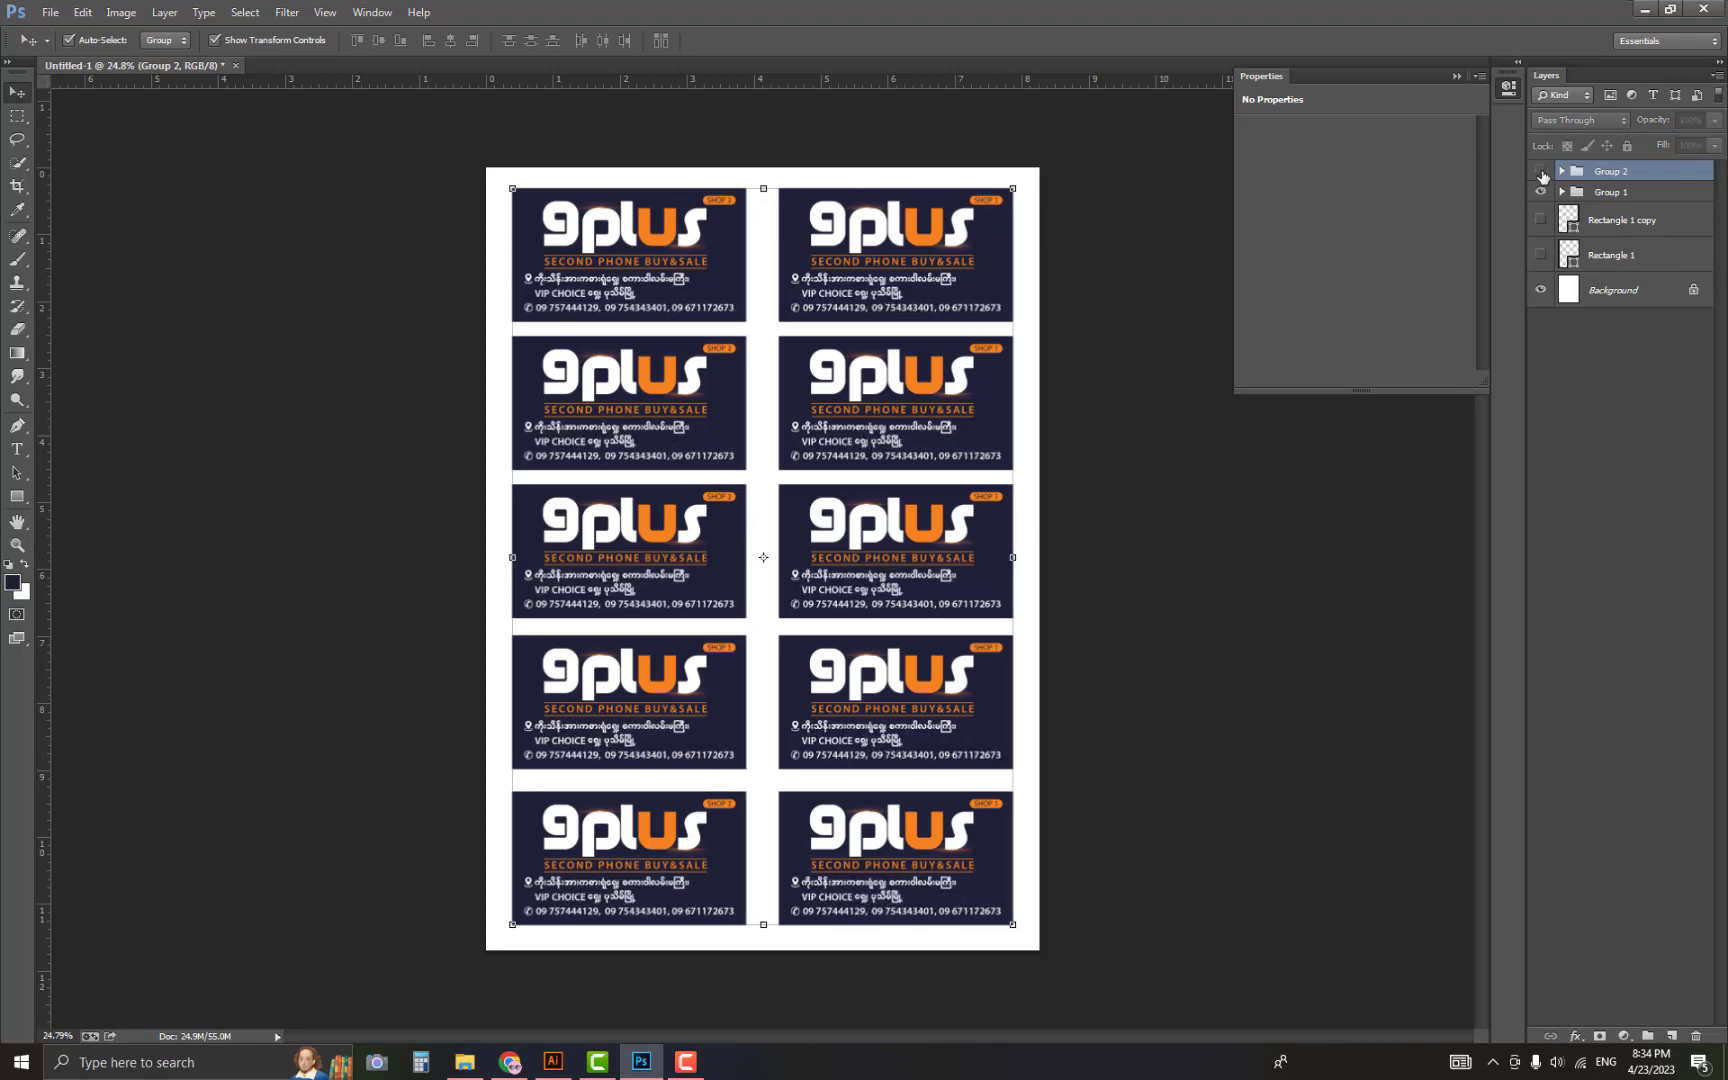
{"action": "left_click", "coordinate": [1541, 172]}
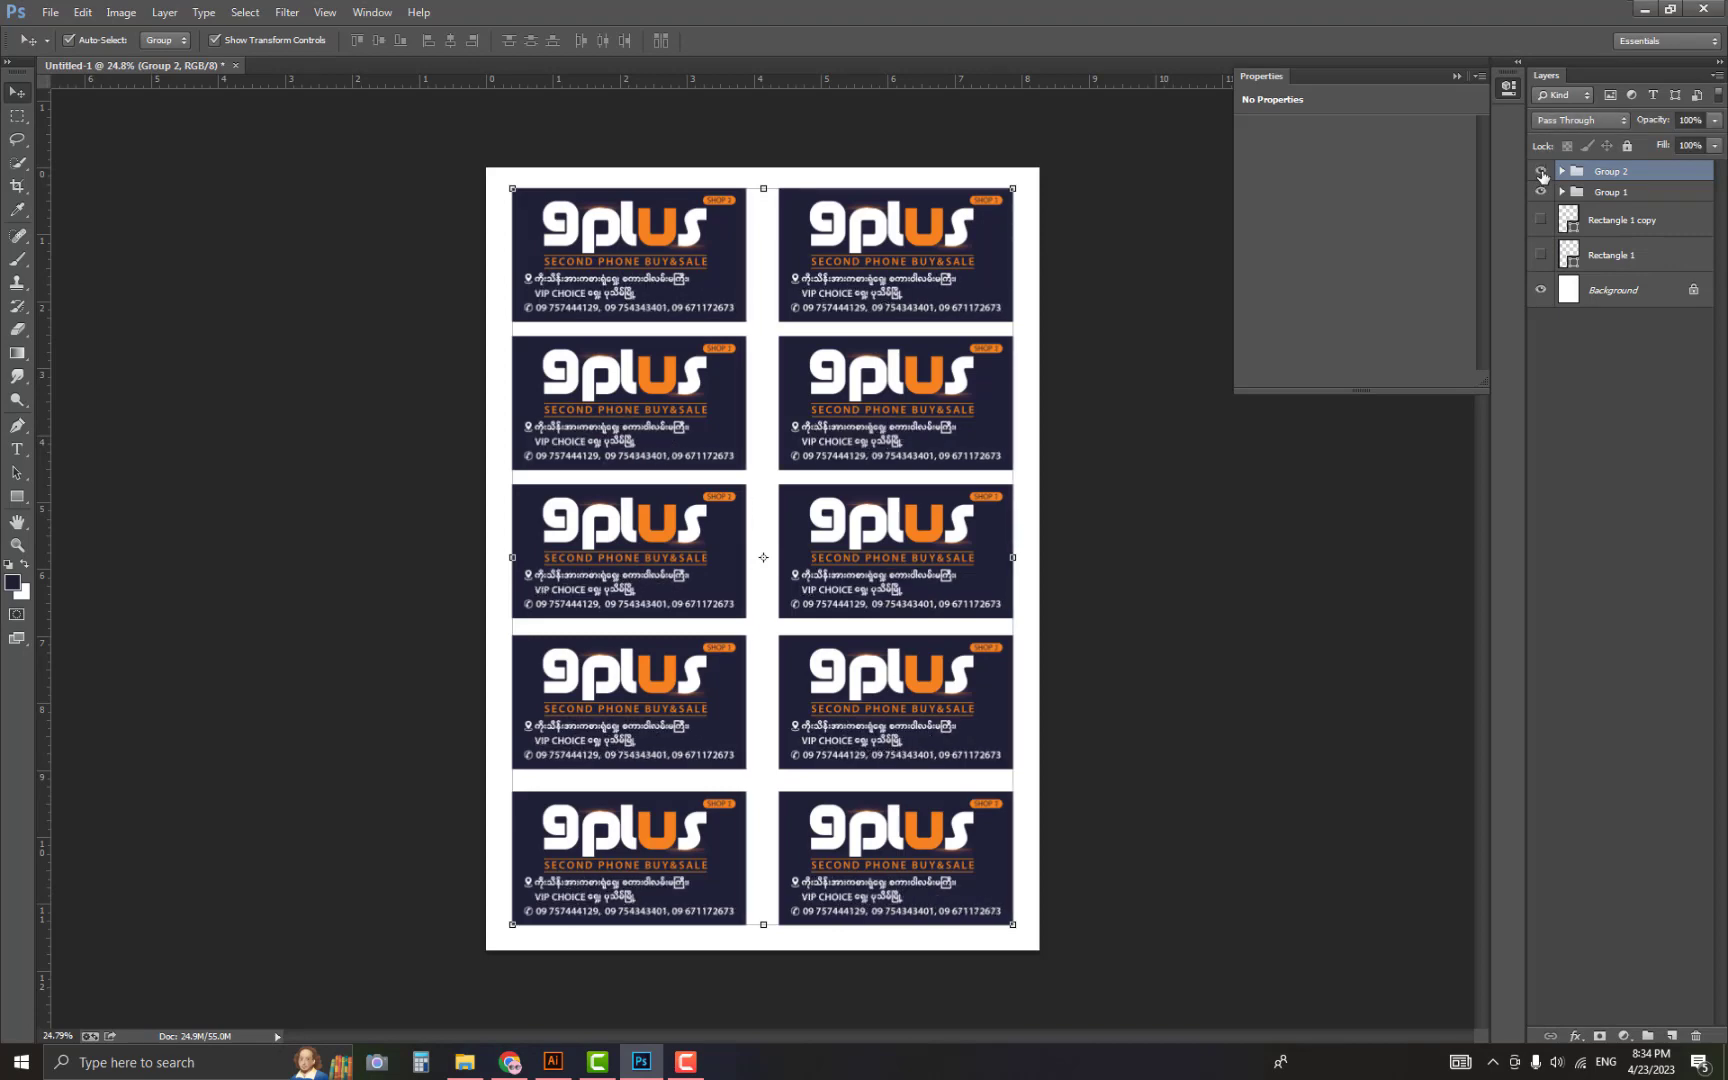
{"action": "left_click", "coordinate": [1539, 172]}
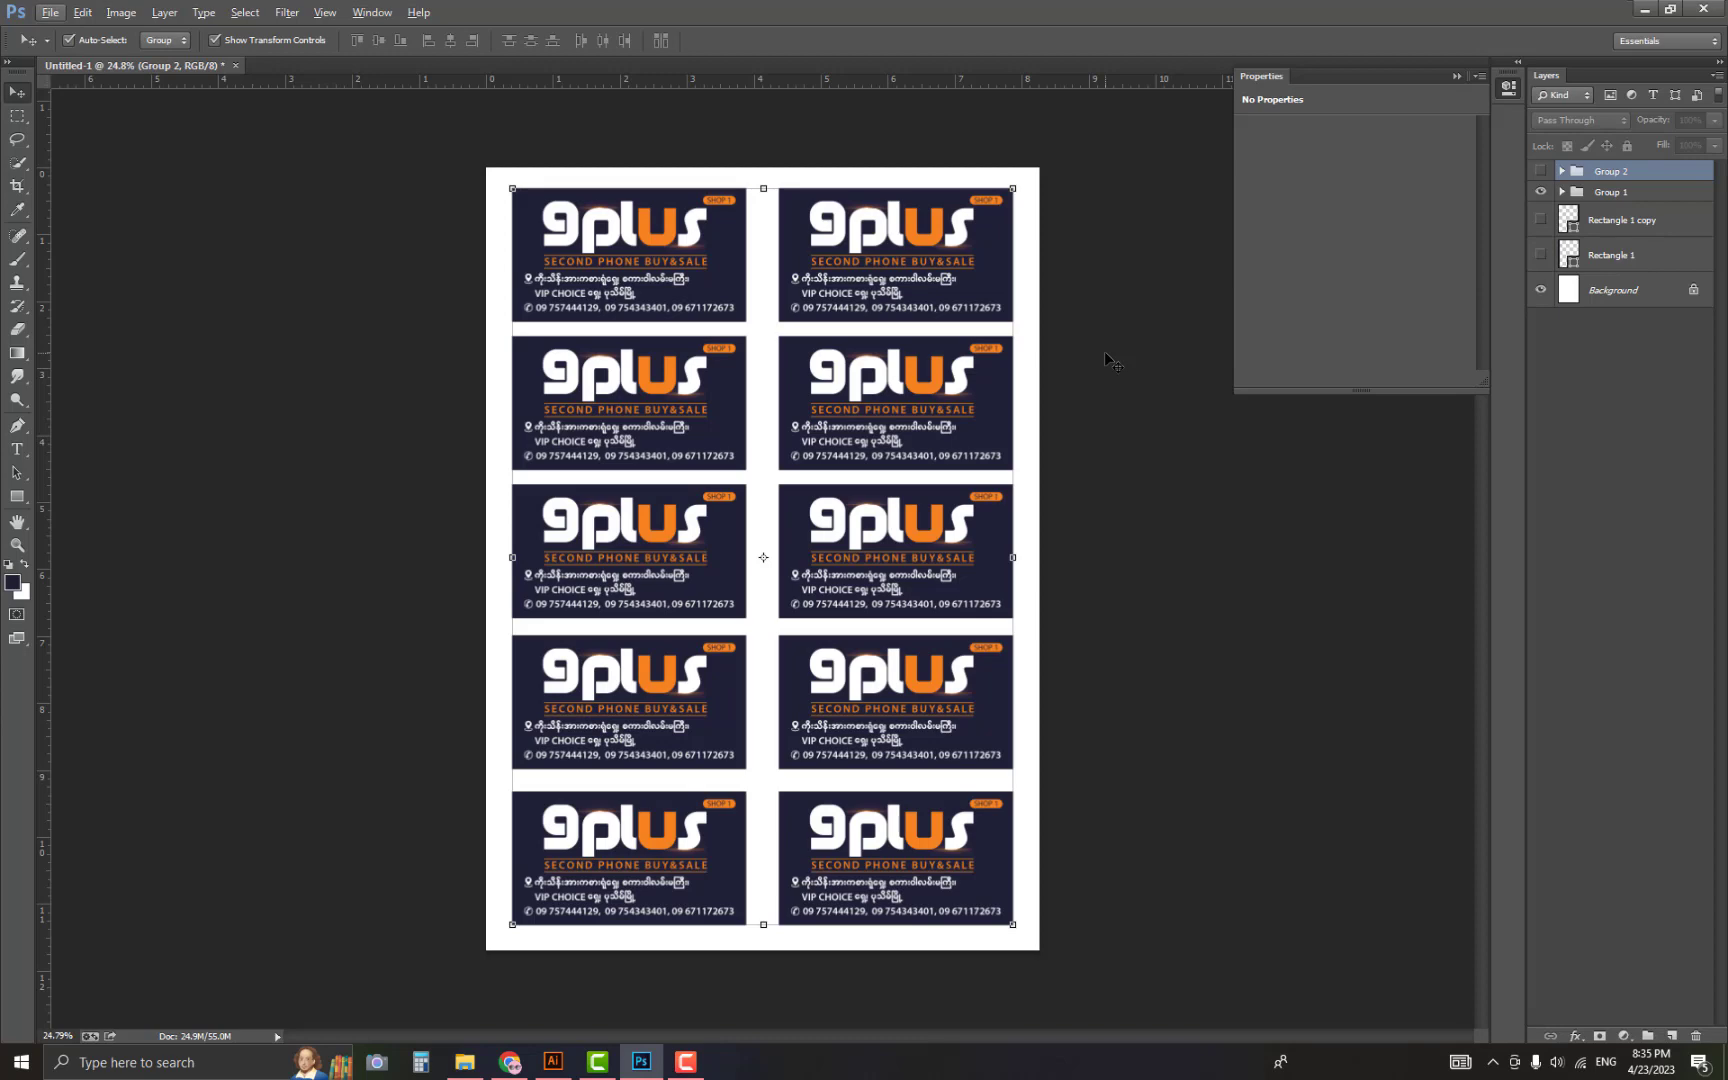
Configure the print job for the EPSON L805 Series with Photo Paper Glossy, High quality and 10 copies.
{"action": "key", "text": "ctrl+p"}
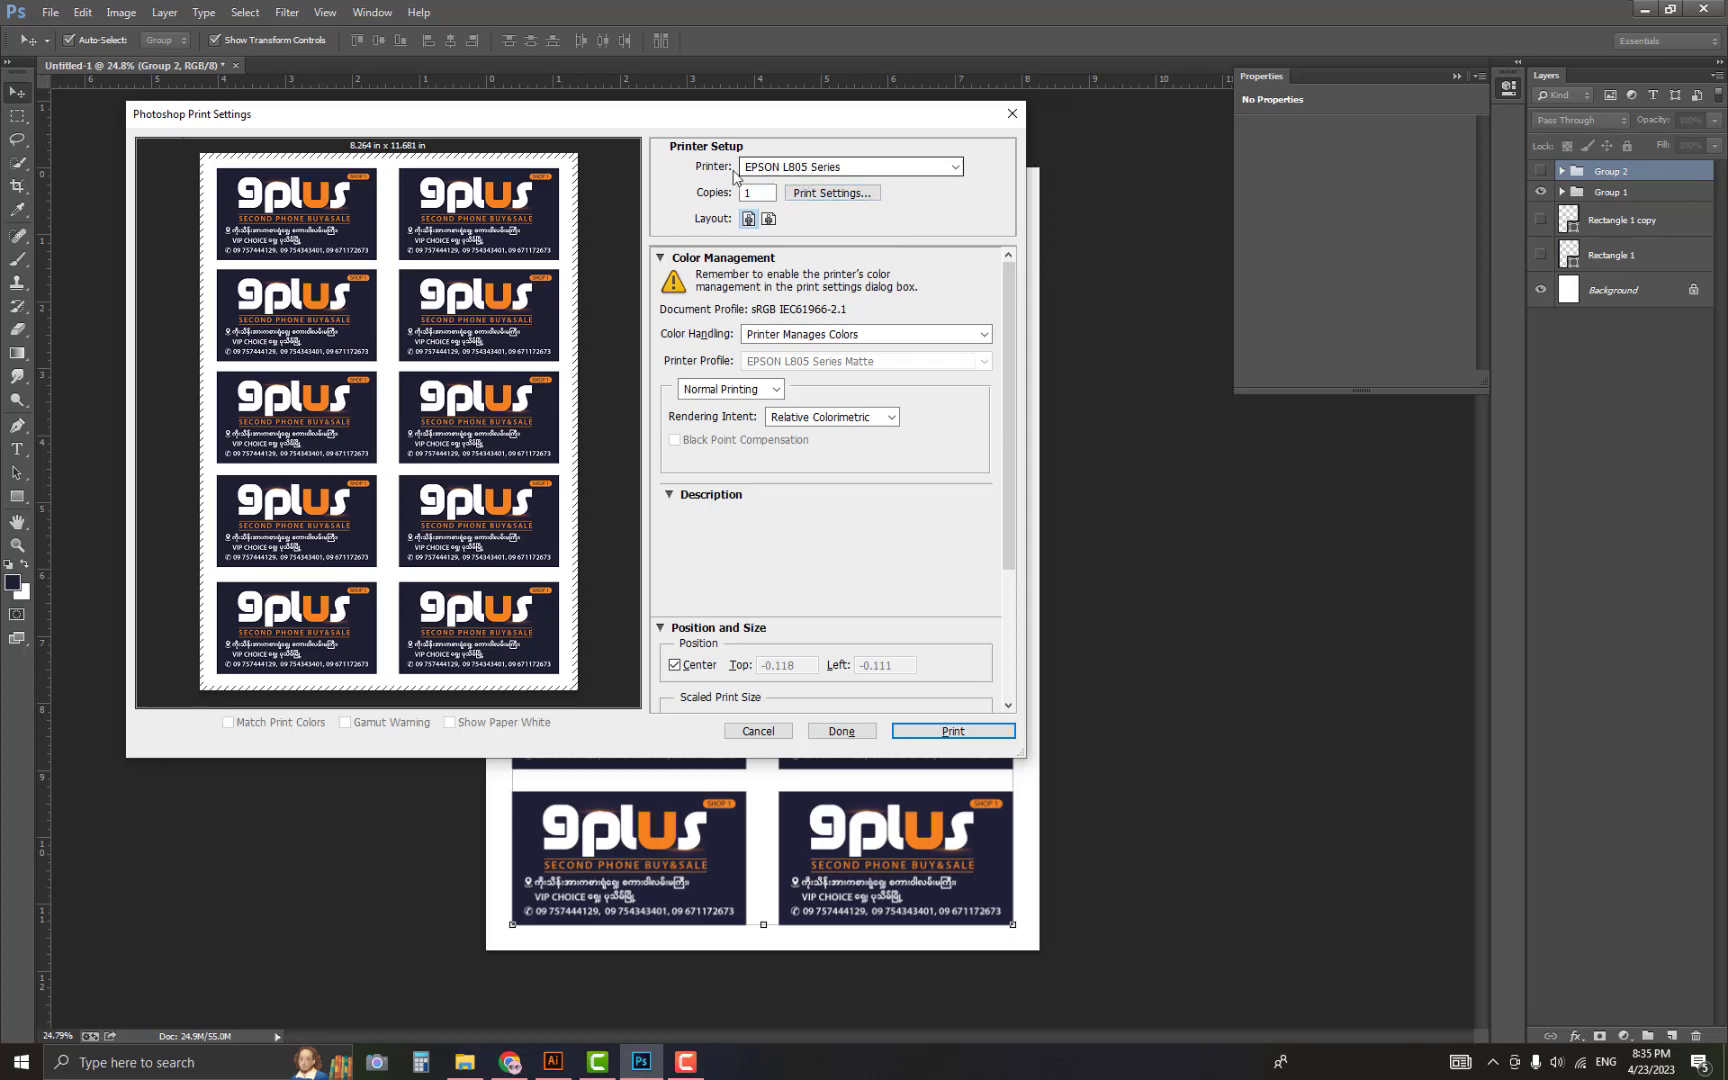
{"action": "left_click", "coordinate": [824, 197]}
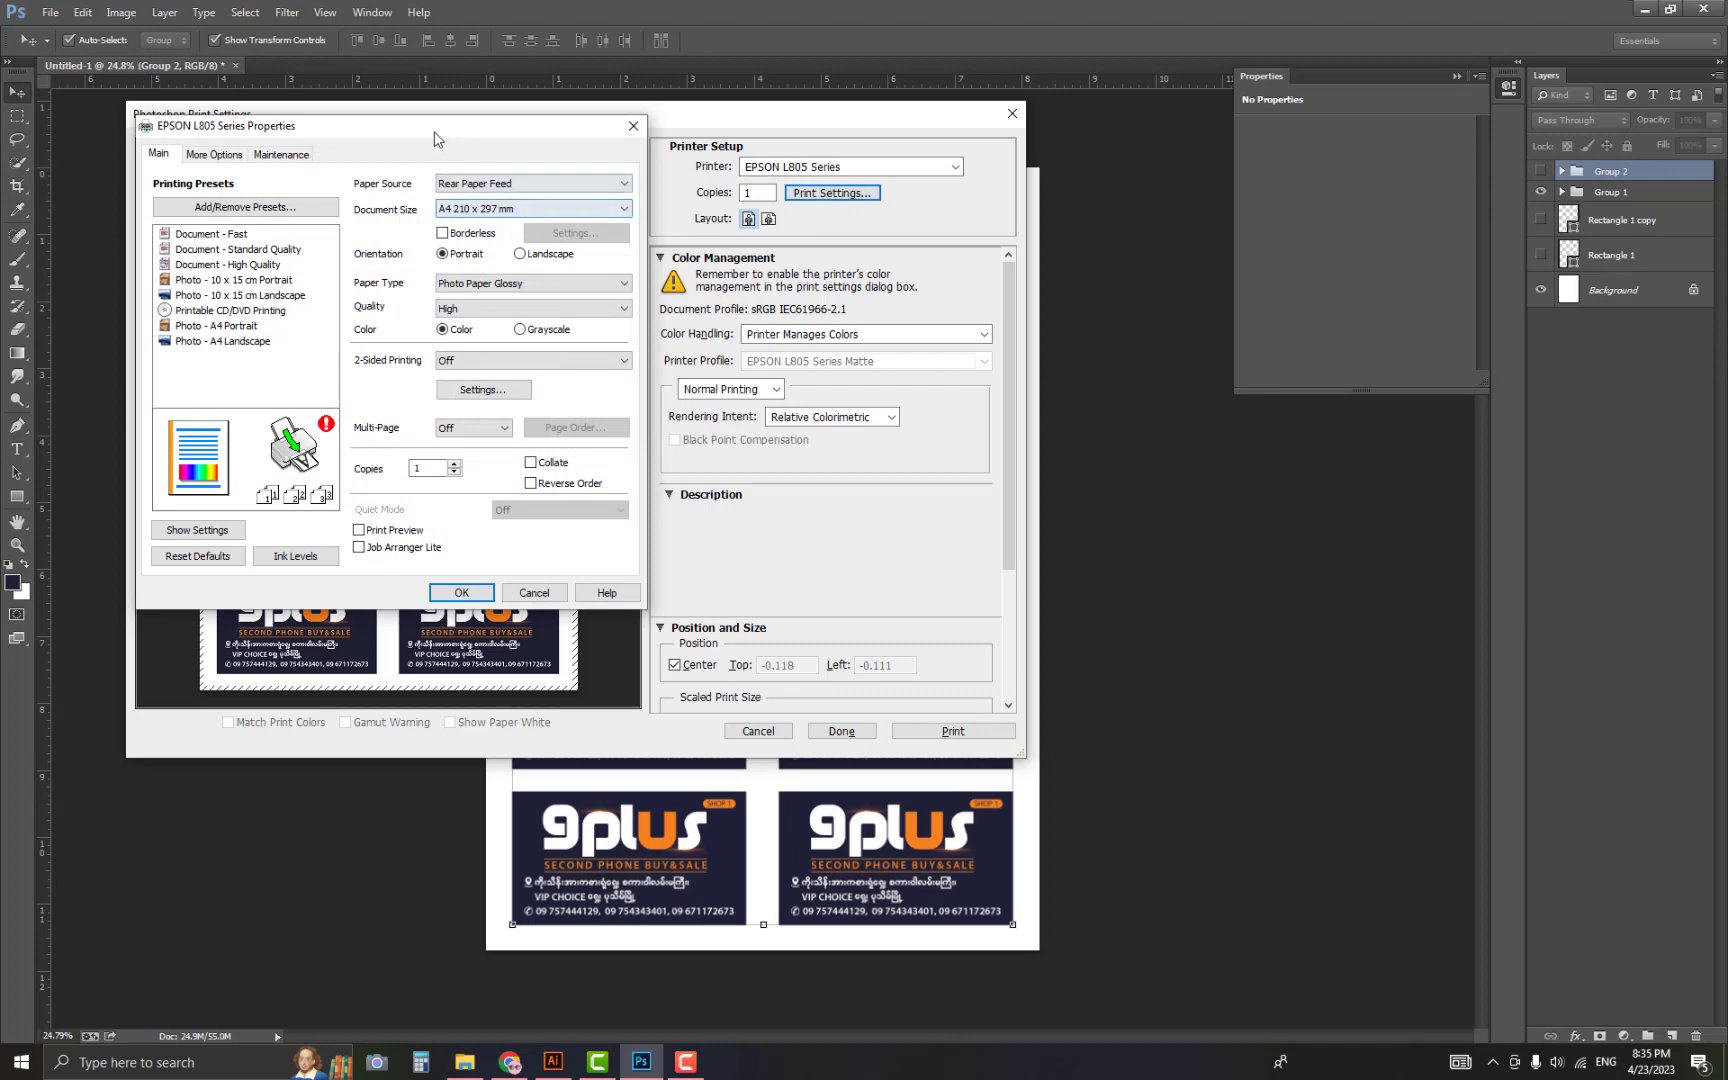
{"action": "left_click_drag", "start_coordinate": [438, 138], "coordinate": [933, 138]}
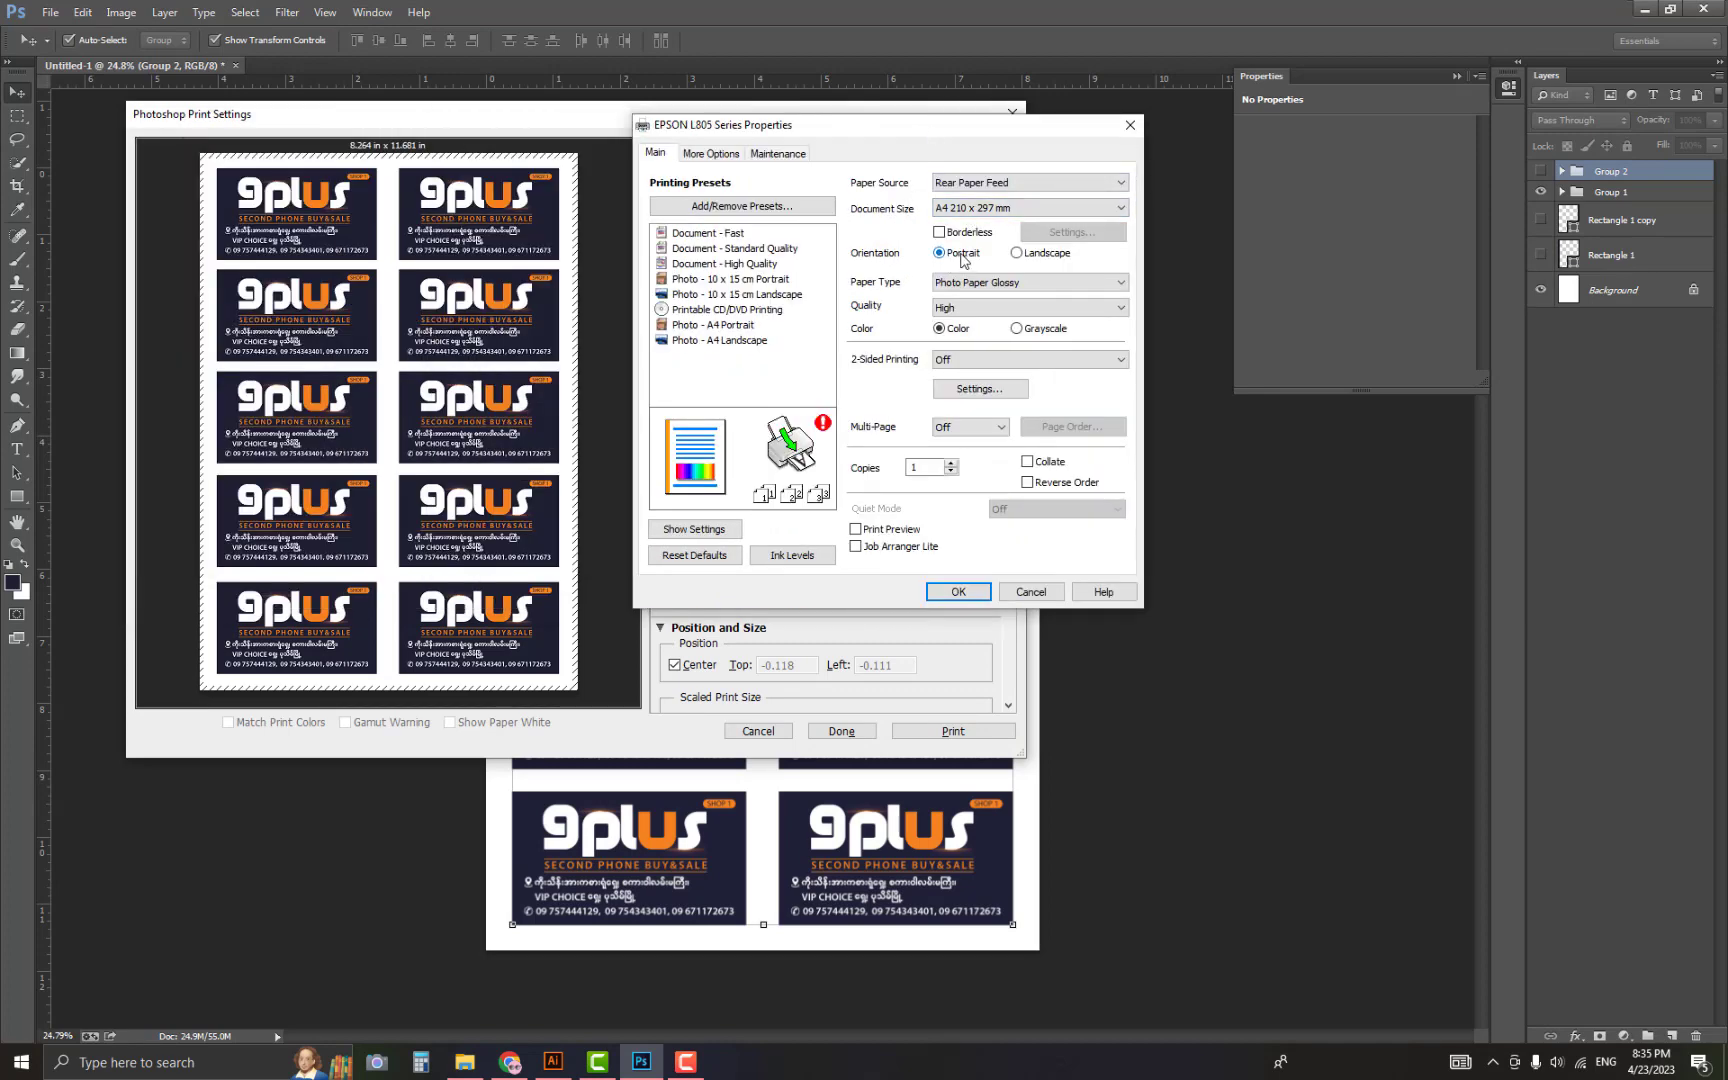
{"action": "left_click", "coordinate": [995, 285]}
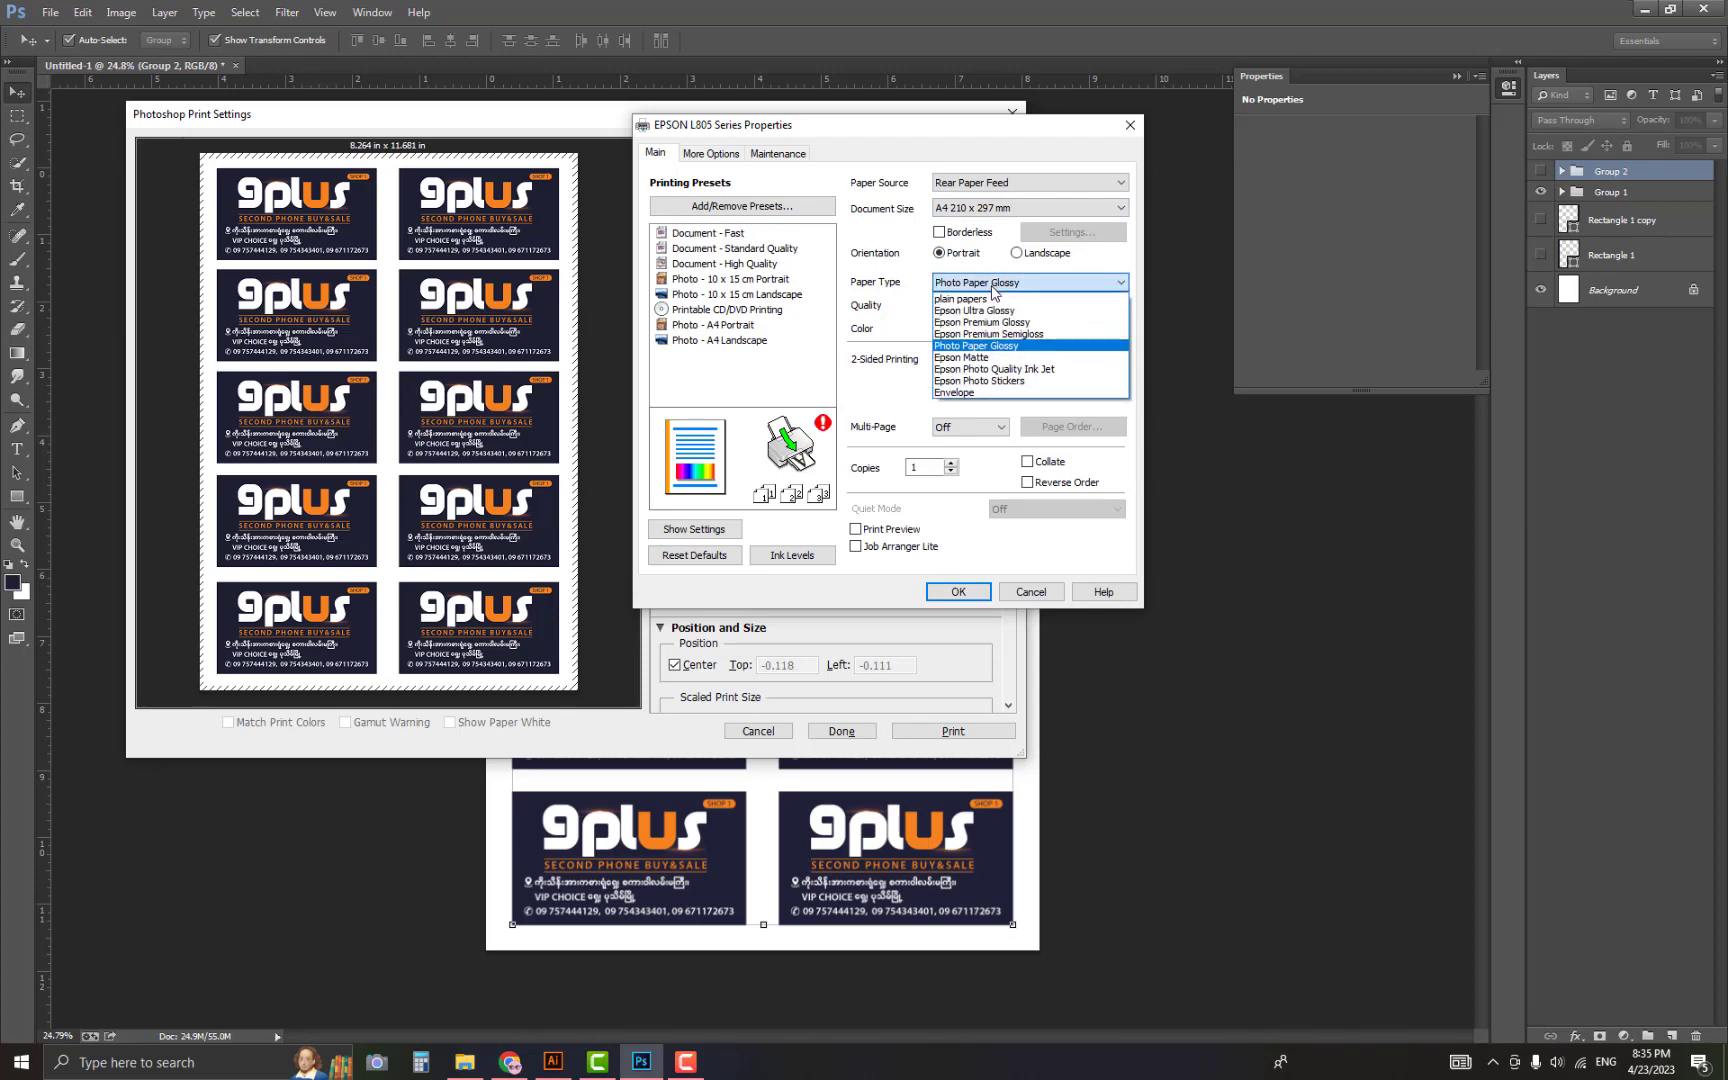
{"action": "left_click", "coordinate": [998, 347]}
{"action": "left_click", "coordinate": [985, 307]}
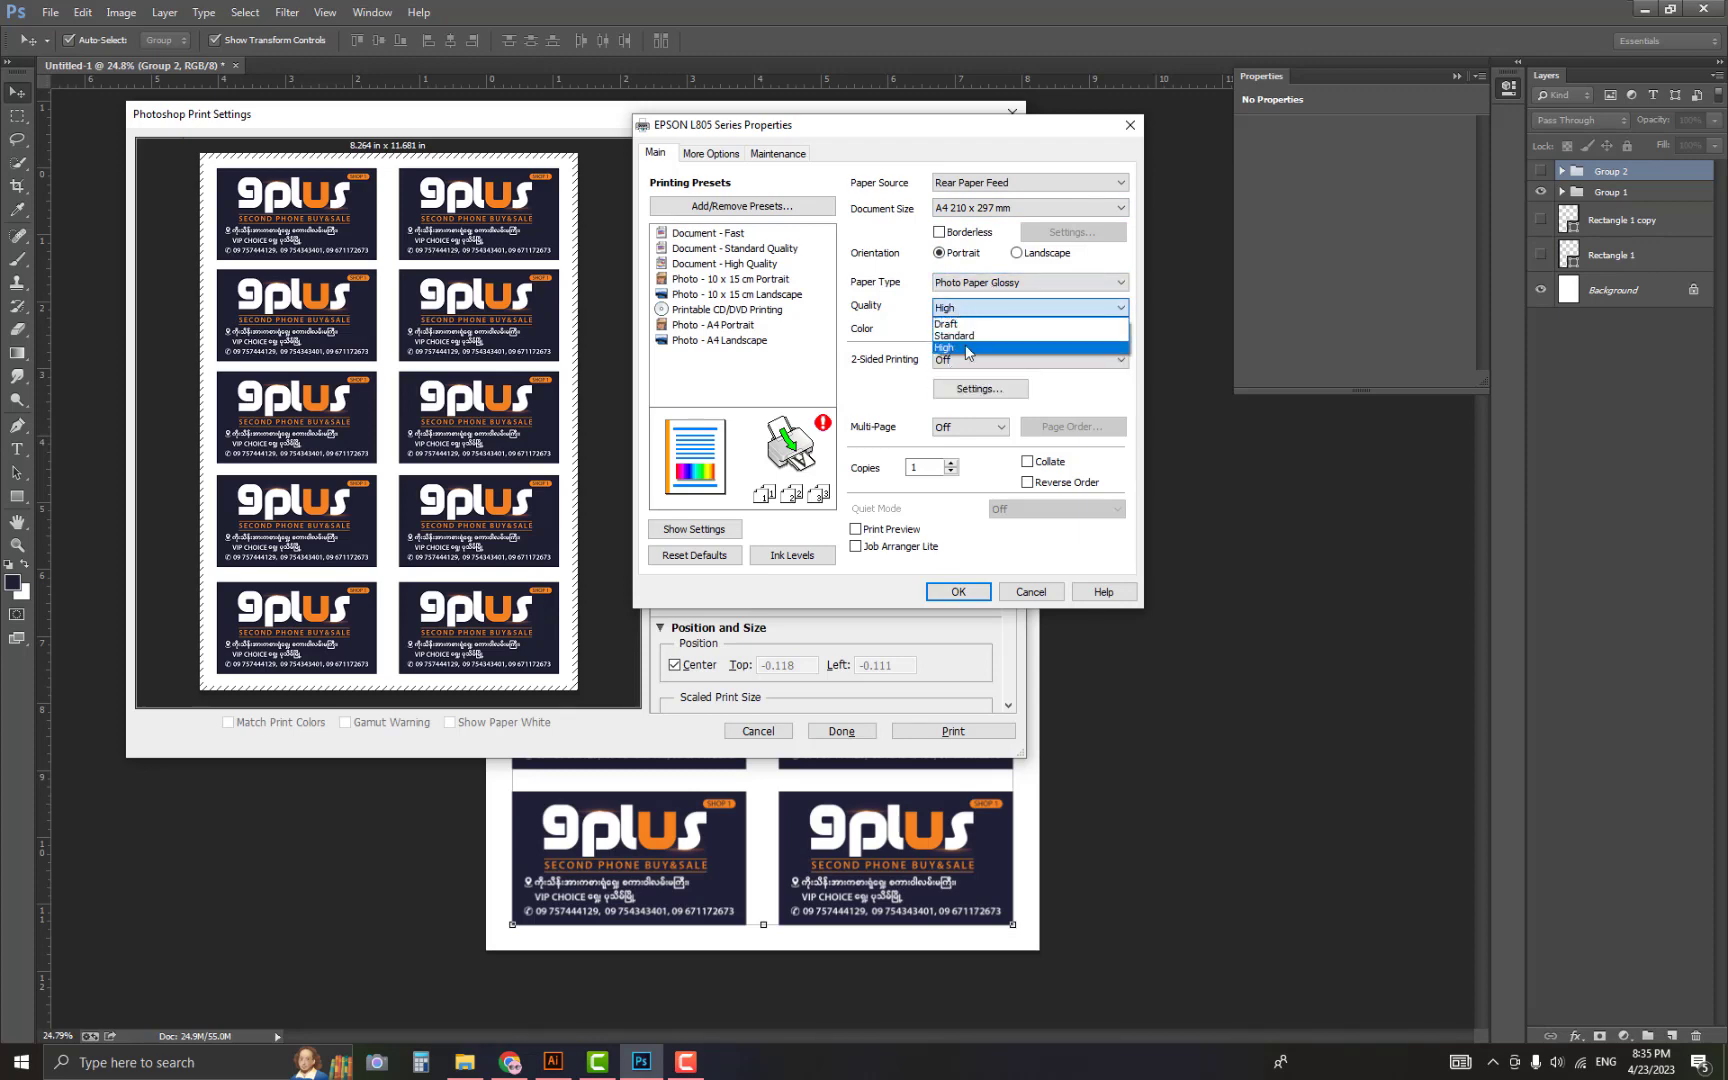
{"action": "left_click", "coordinate": [1000, 347]}
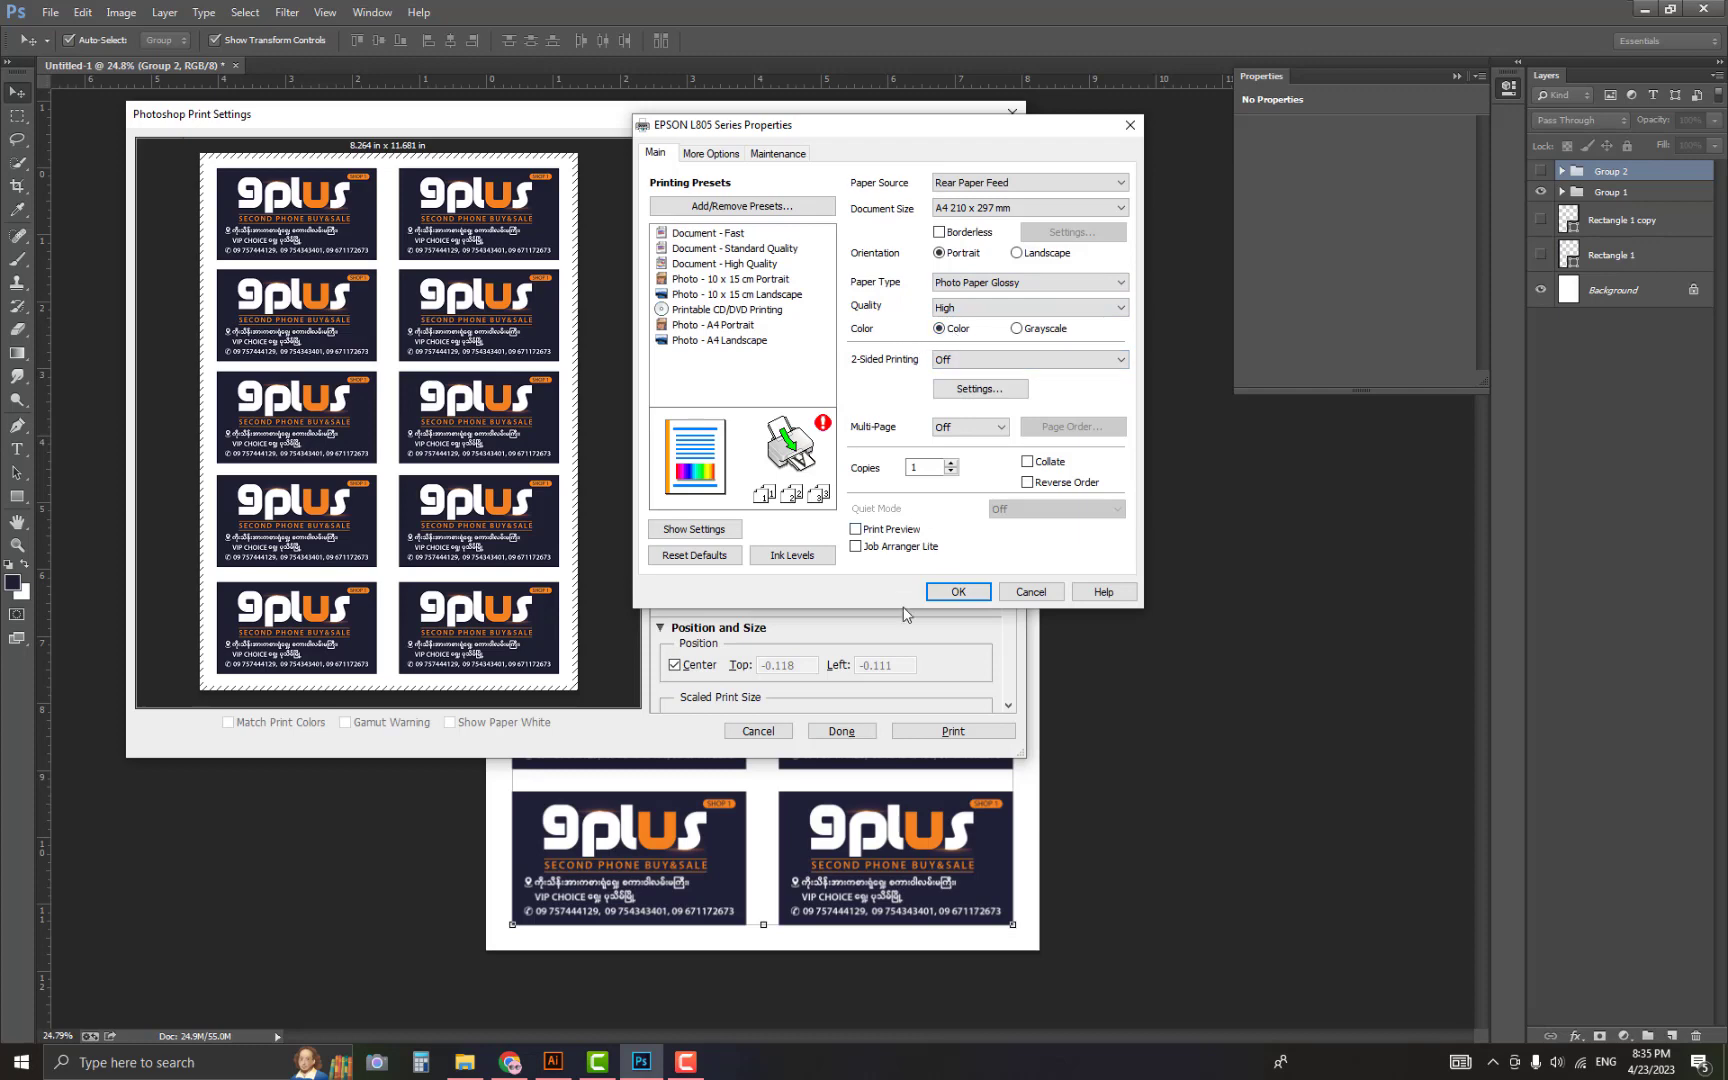
{"action": "left_click", "coordinate": [957, 593]}
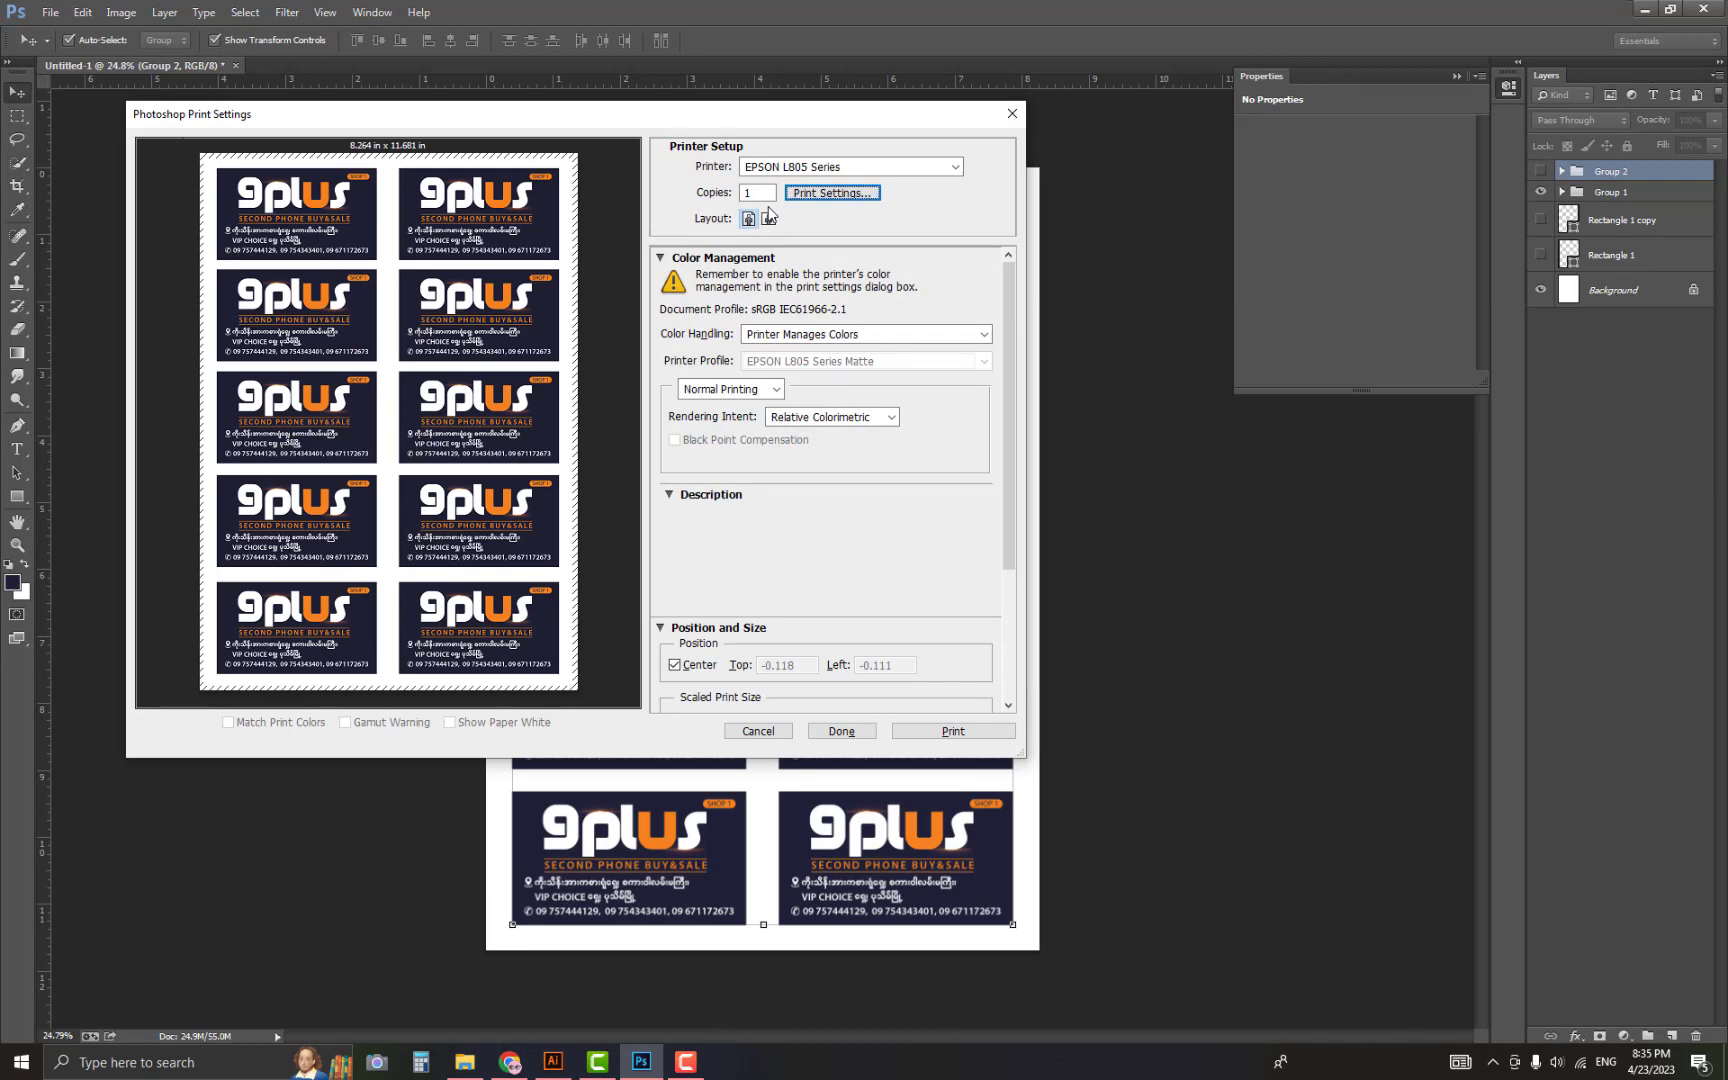
{"action": "left_click", "coordinate": [773, 194]}
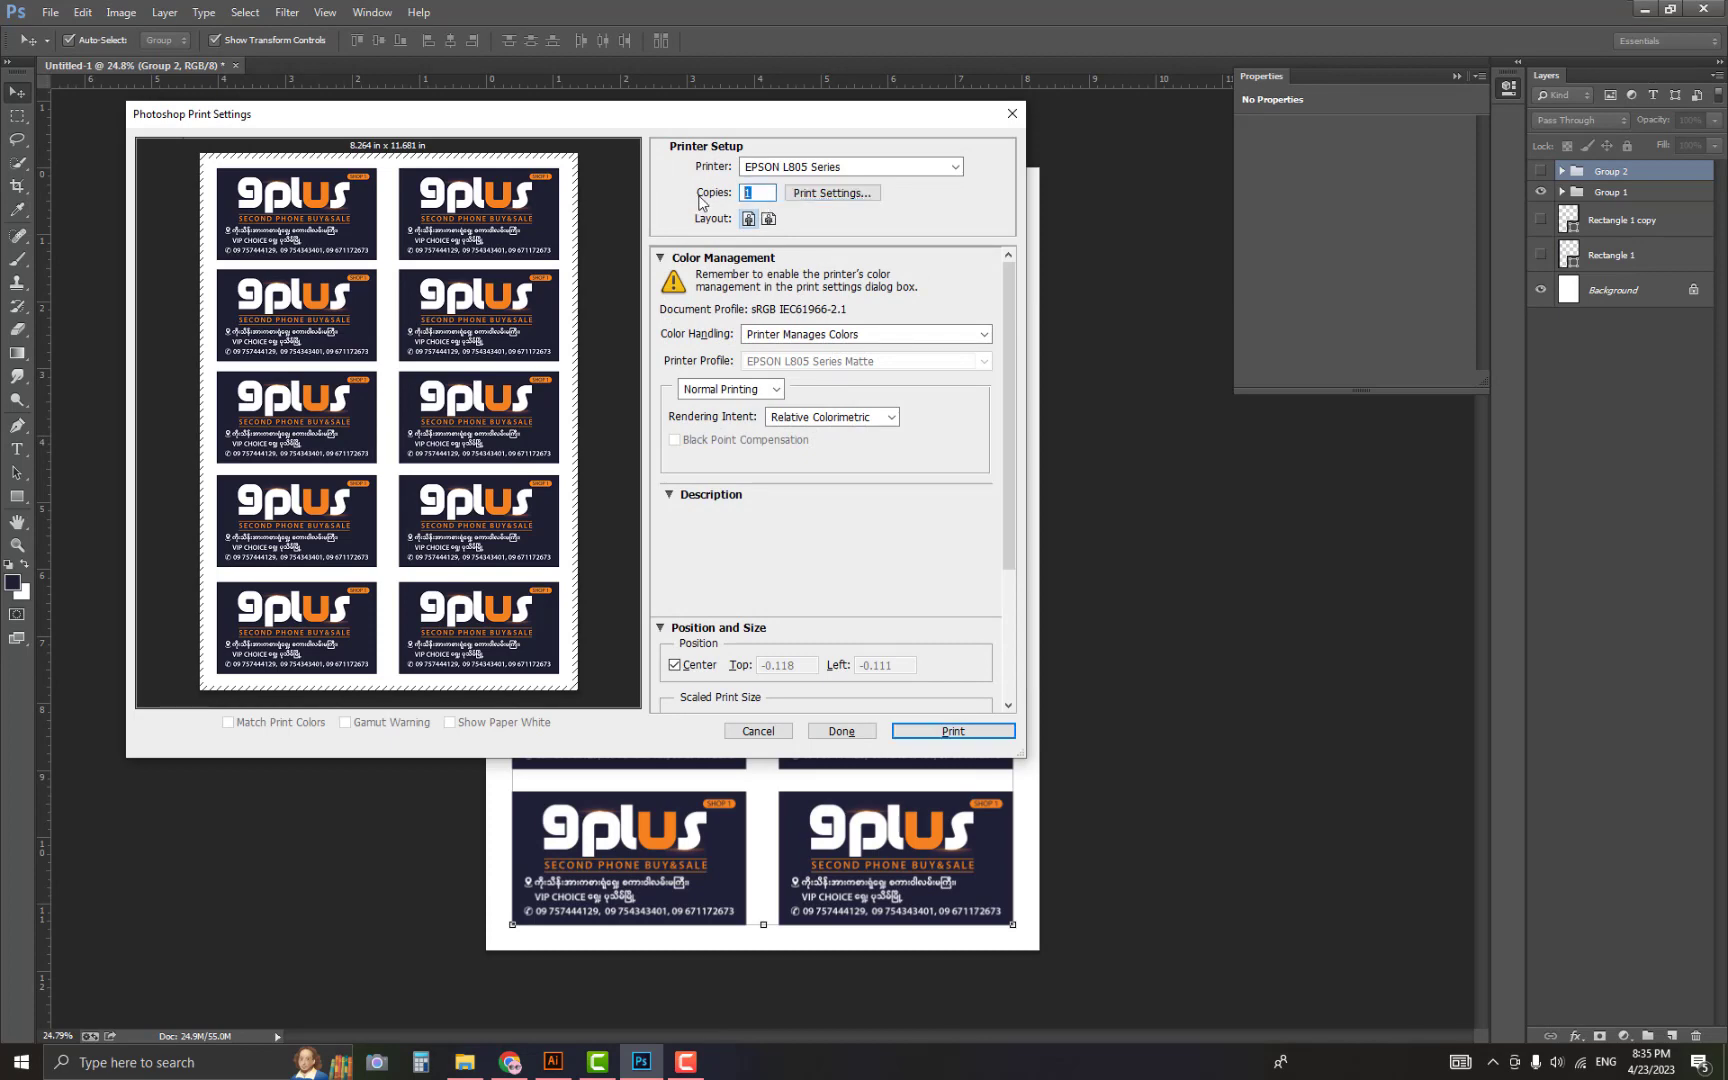
{"action": "type", "text": "10"}
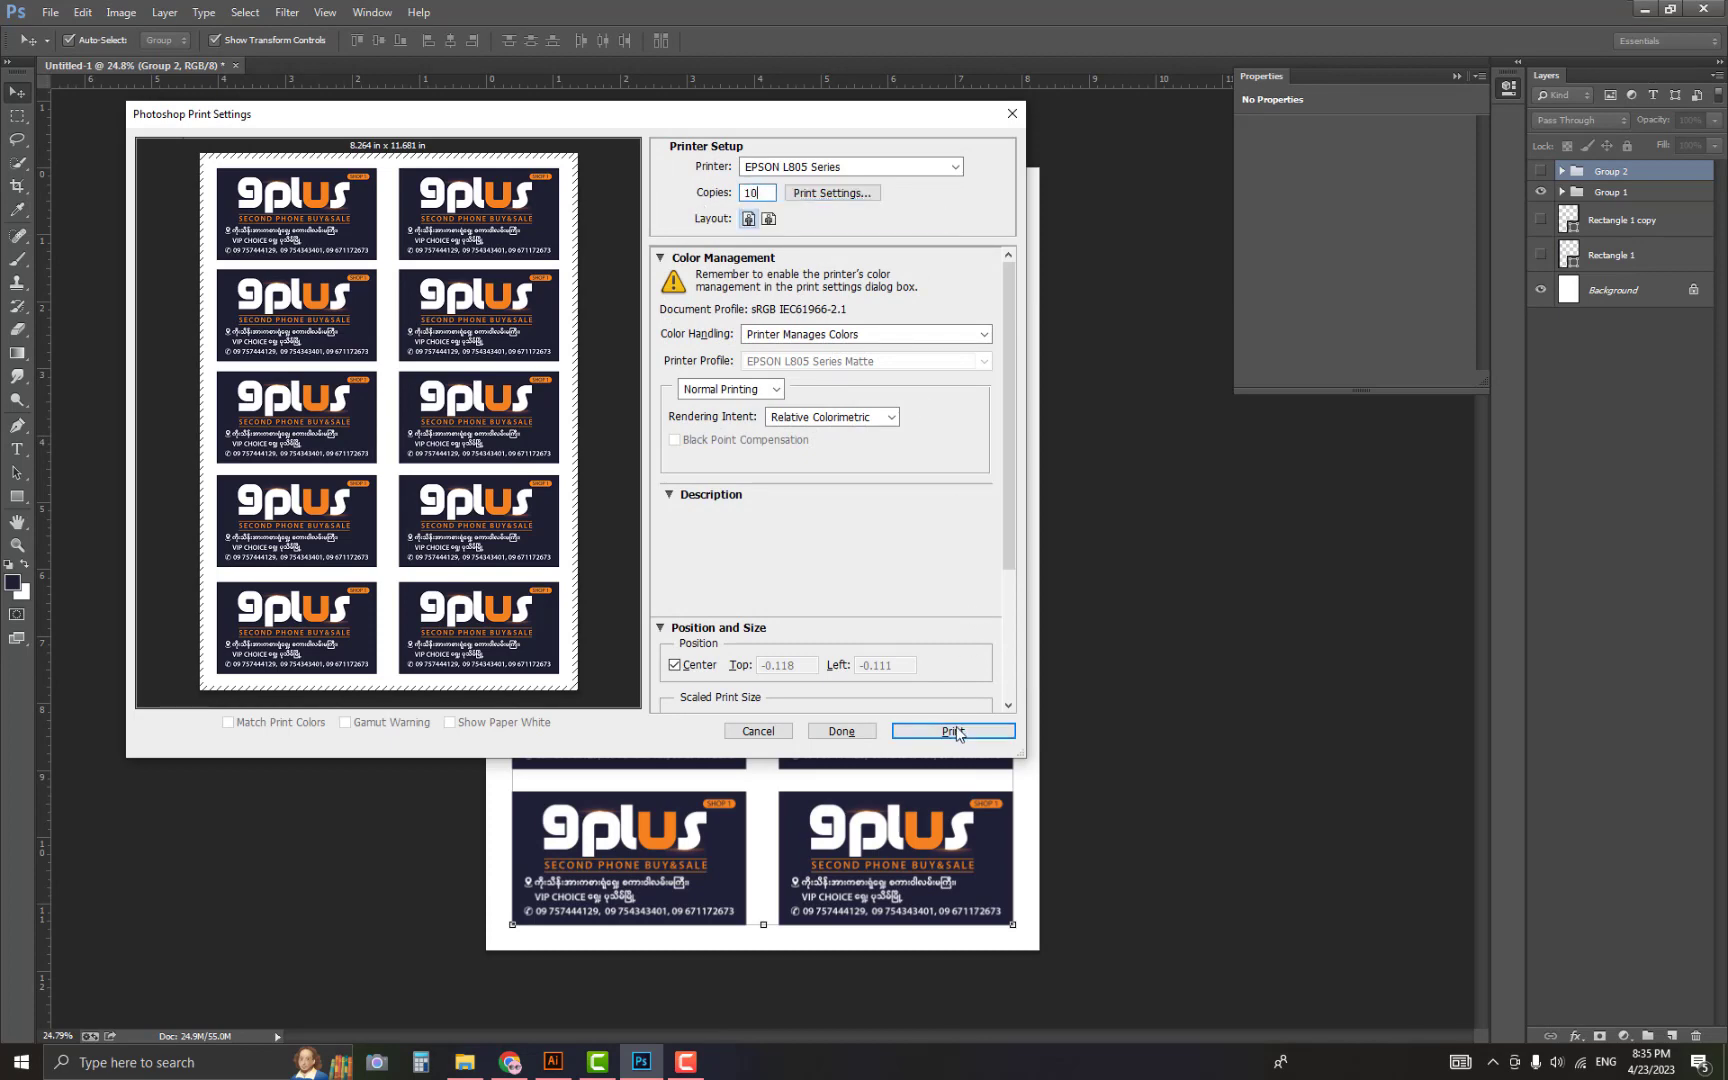